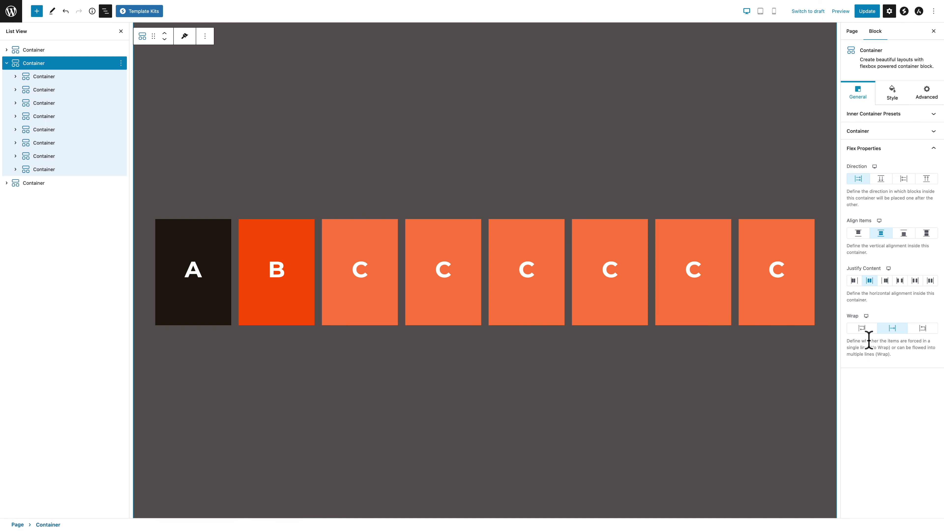
Try the Wrap and Wrap Reverse options on the row of eight containers, then return the row to No Wrap.
left_click(861, 328)
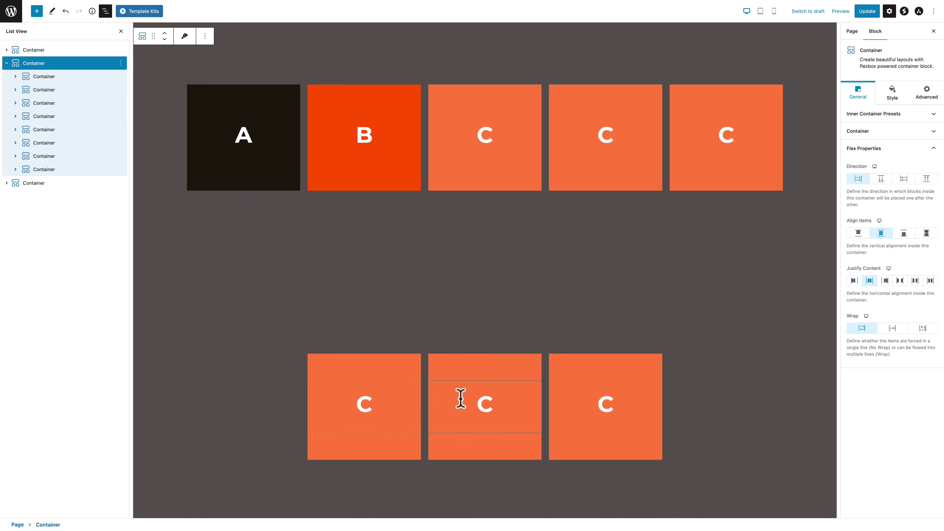
left_click(892, 329)
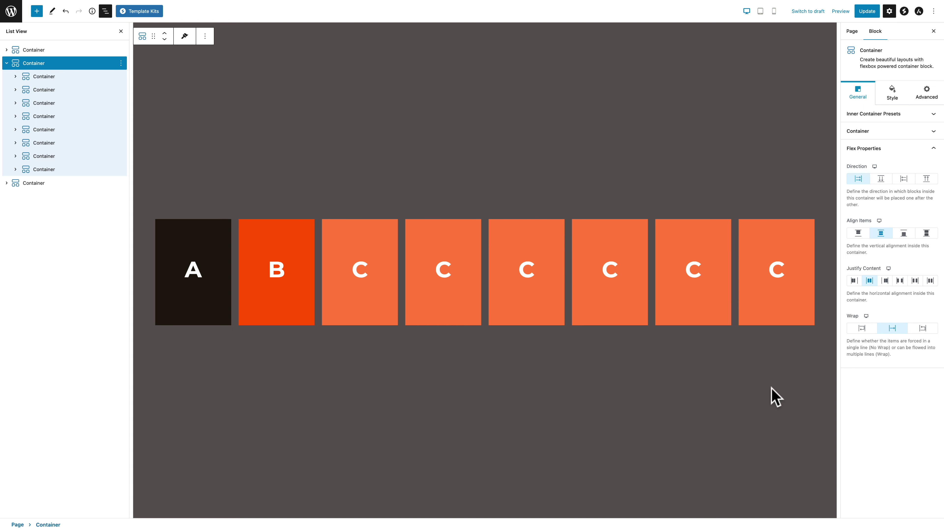
left_click(923, 328)
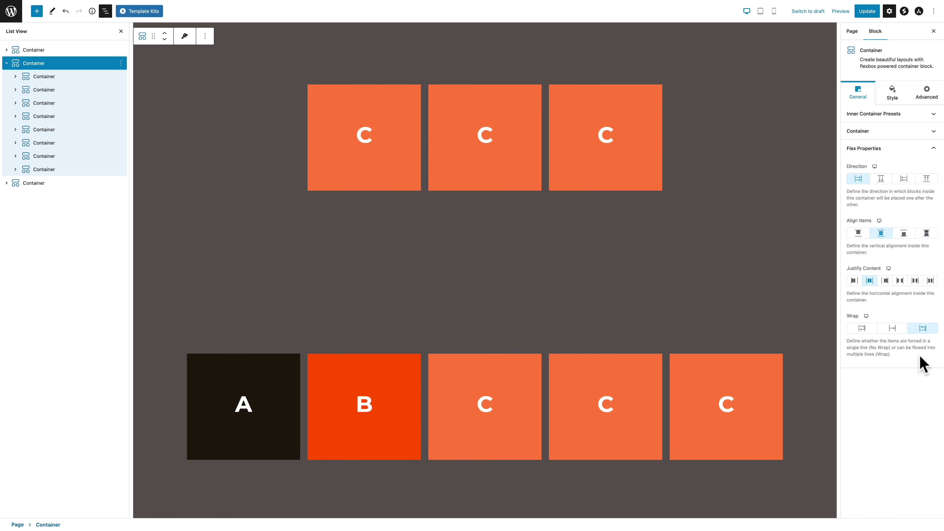
left_click(860, 328)
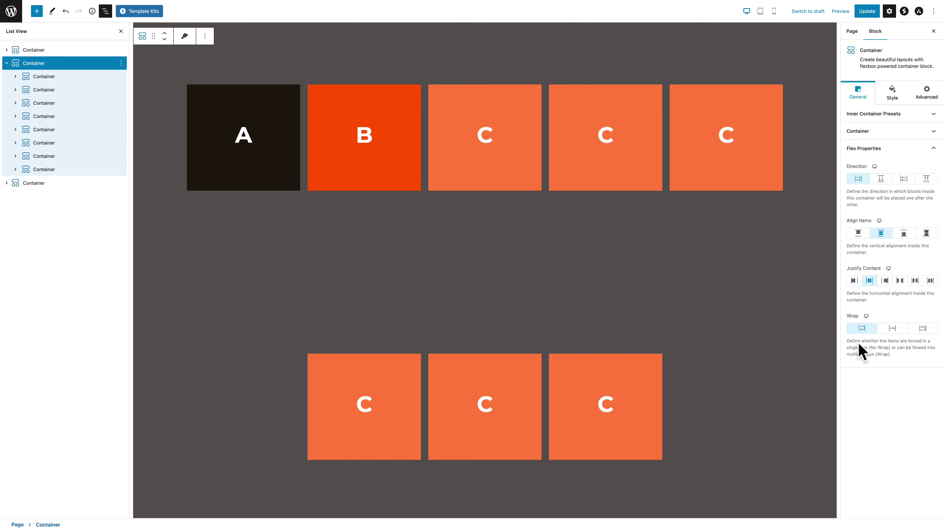
left_click(923, 328)
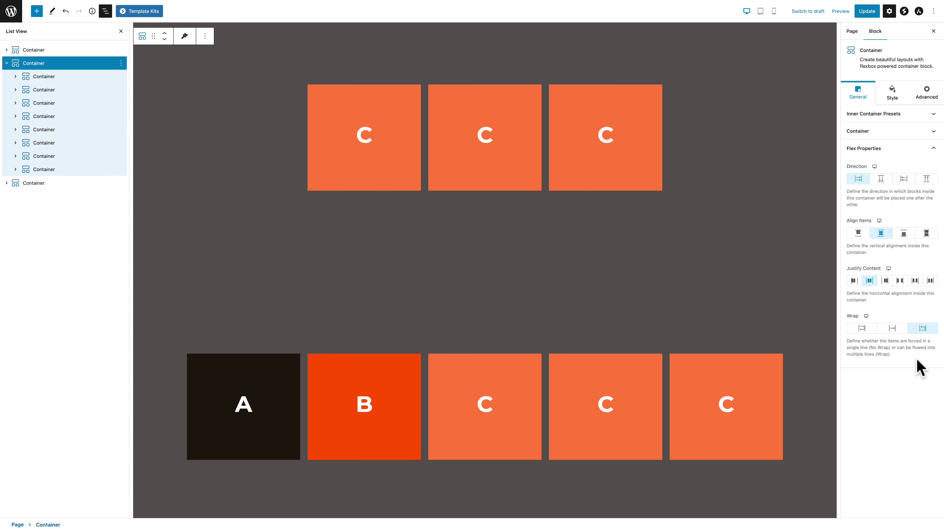
left_click(892, 329)
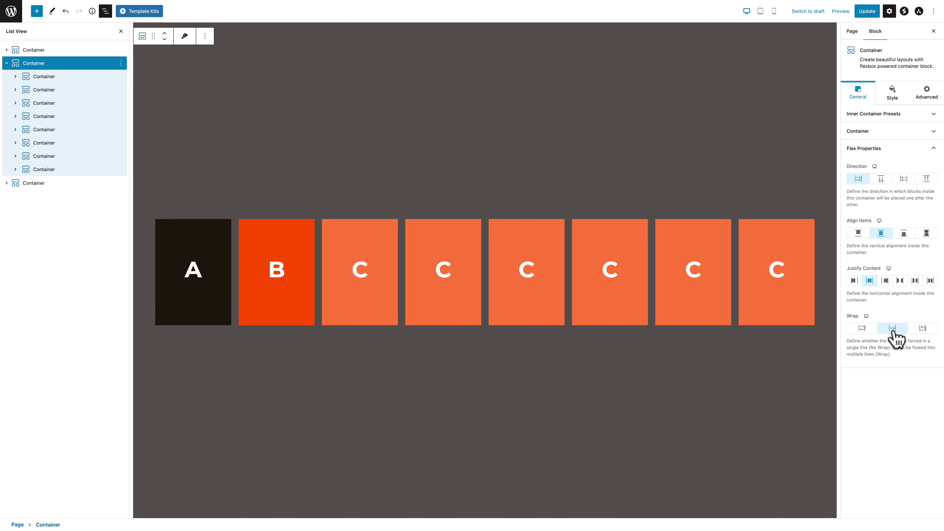
Delete the extra C containers from the end of the row.
left_click(789, 241)
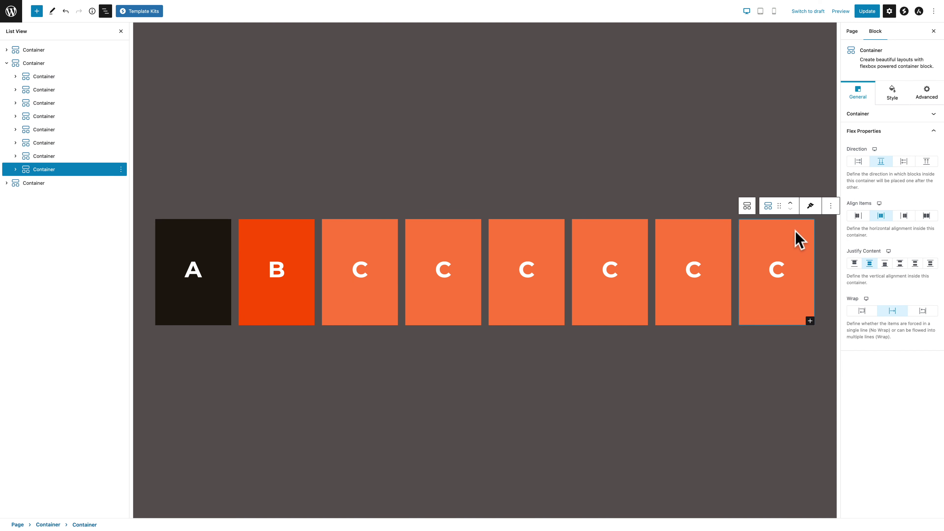
key("BackSpace")
key("BackSpace")
key("BackSpace")
key("BackSpace")
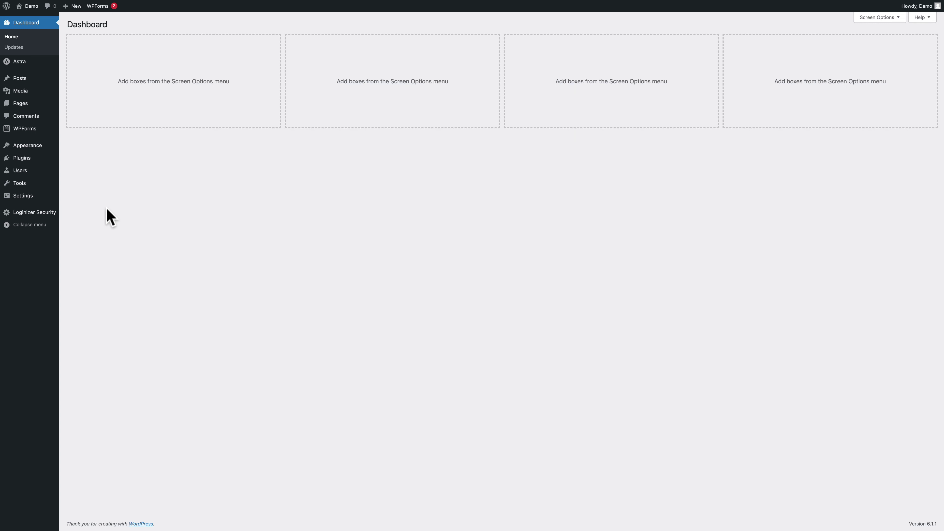
Check the installed themes and open the Astra theme's dashboard.
mouse_move(26, 148)
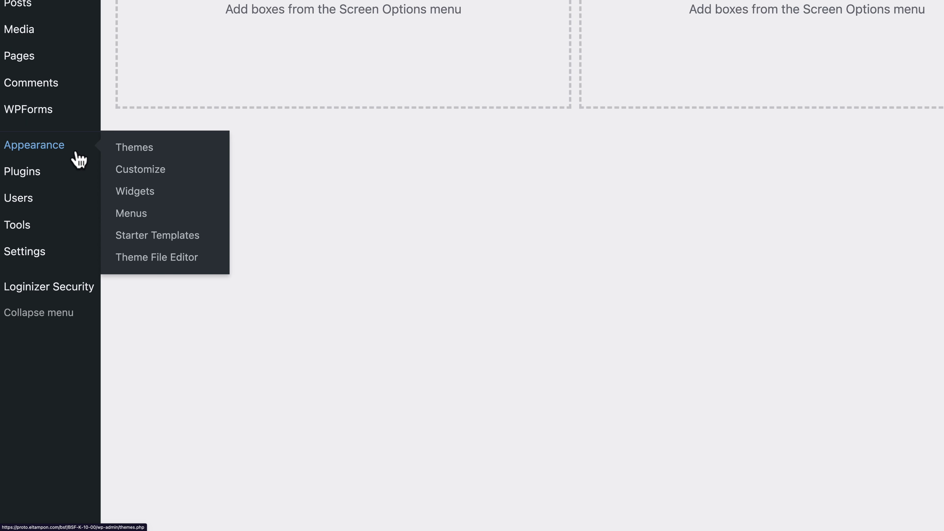
left_click(130, 150)
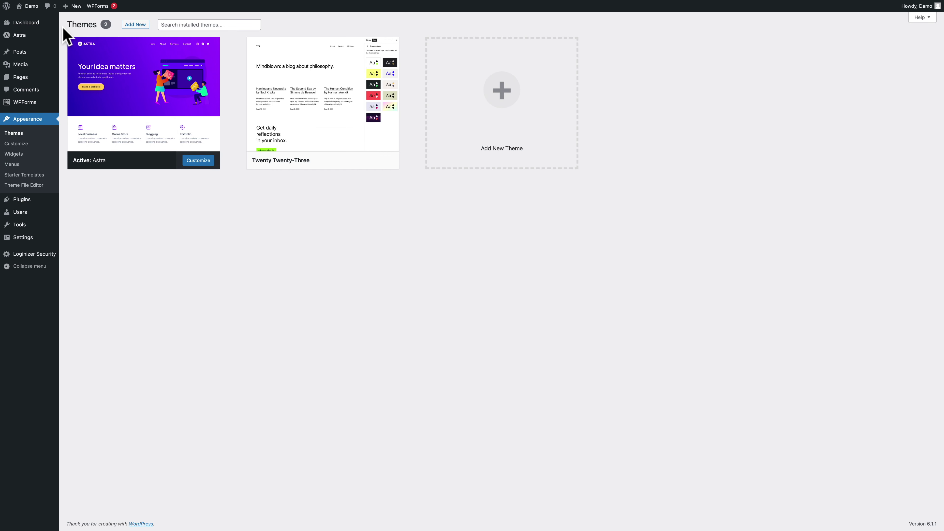
mouse_move(4, 37)
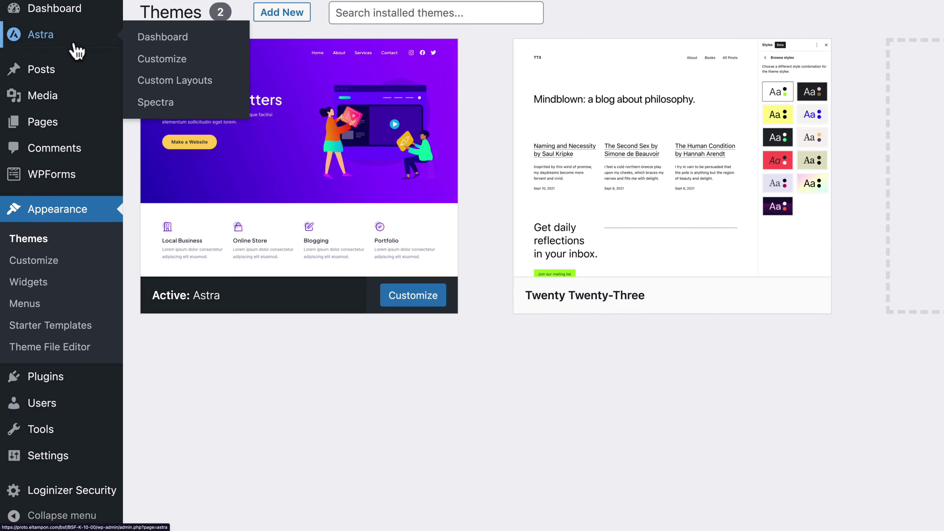
left_click(142, 45)
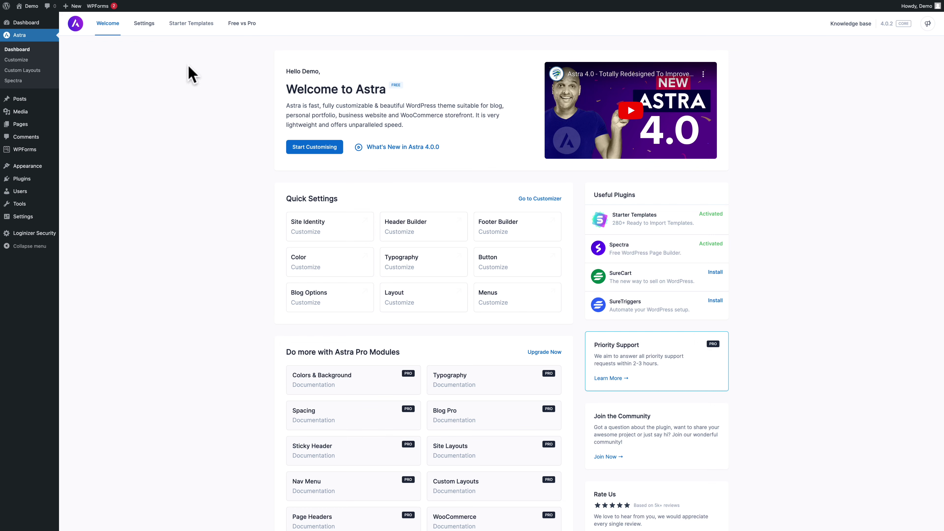
Search the Starter Templates library for "writer".
left_click(355, 114)
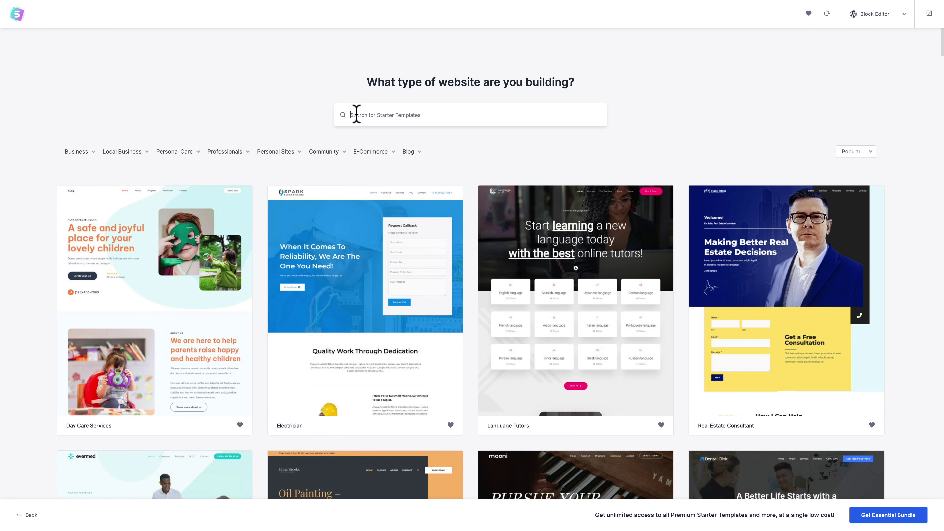
type("writer")
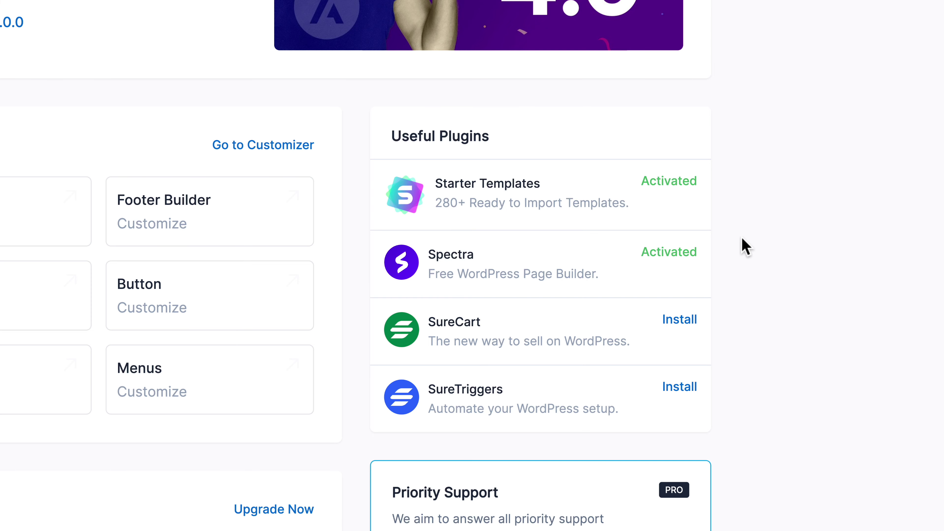
Add a new page and title it Spectra.
mouse_move(46, 131)
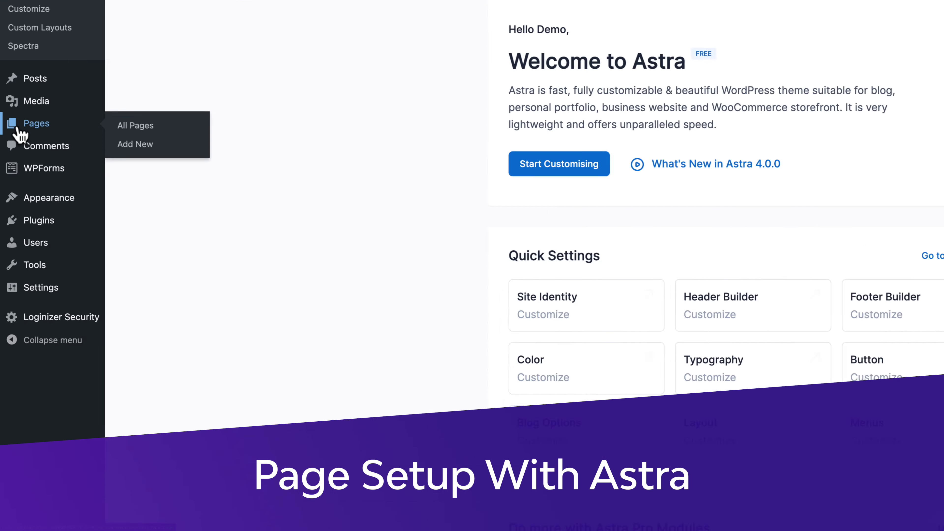
left_click(150, 148)
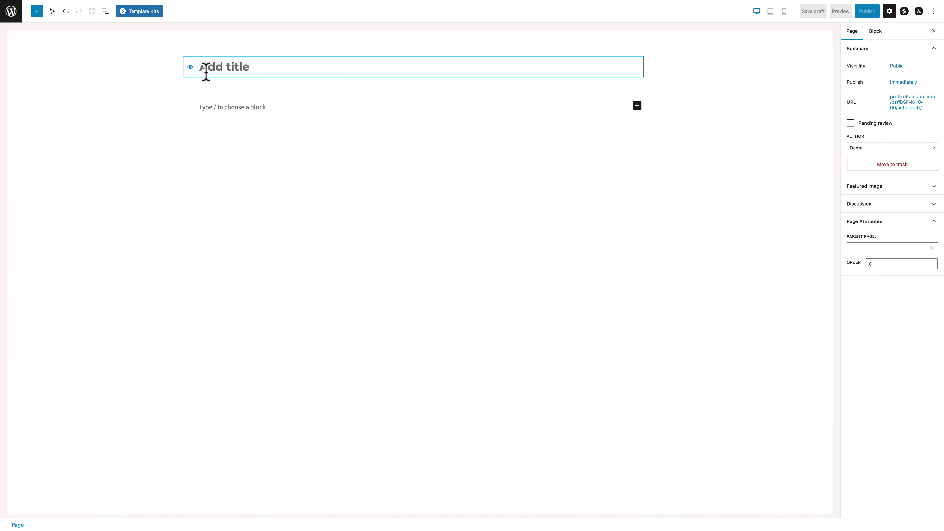
type("Spectra")
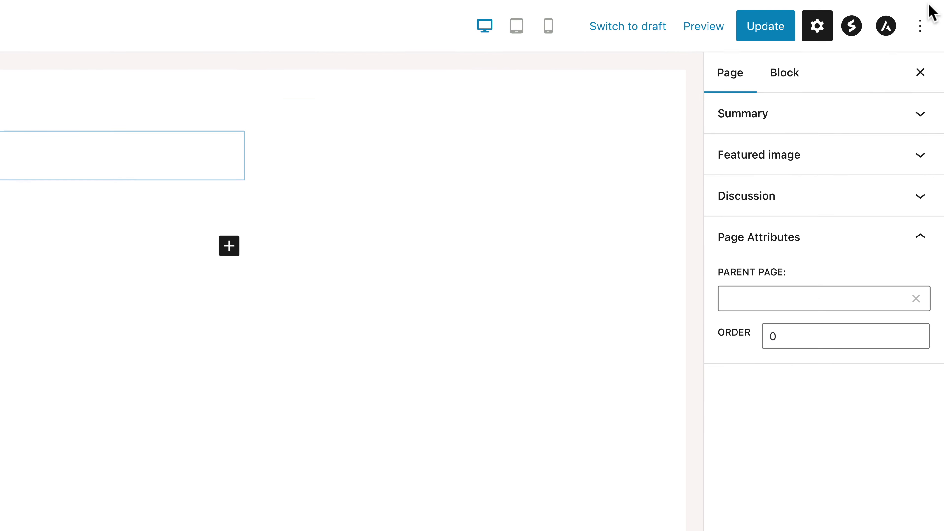
Set the page's Astra content layout to Full Width / Contained and enable the transparent header.
left_click(879, 32)
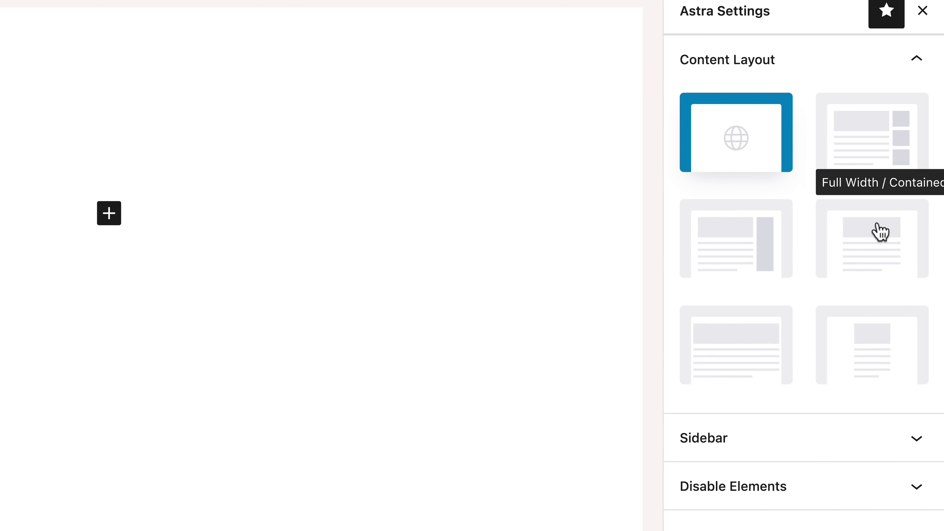
left_click(877, 238)
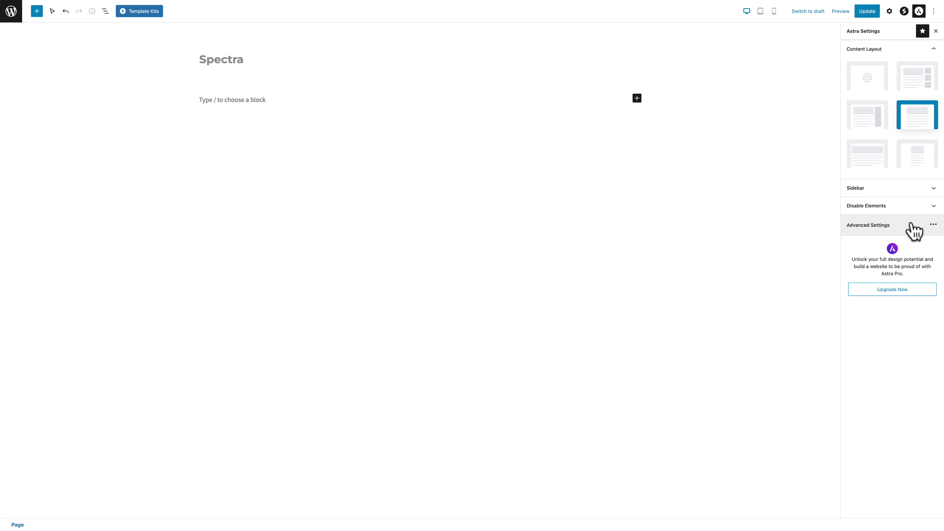
left_click(934, 229)
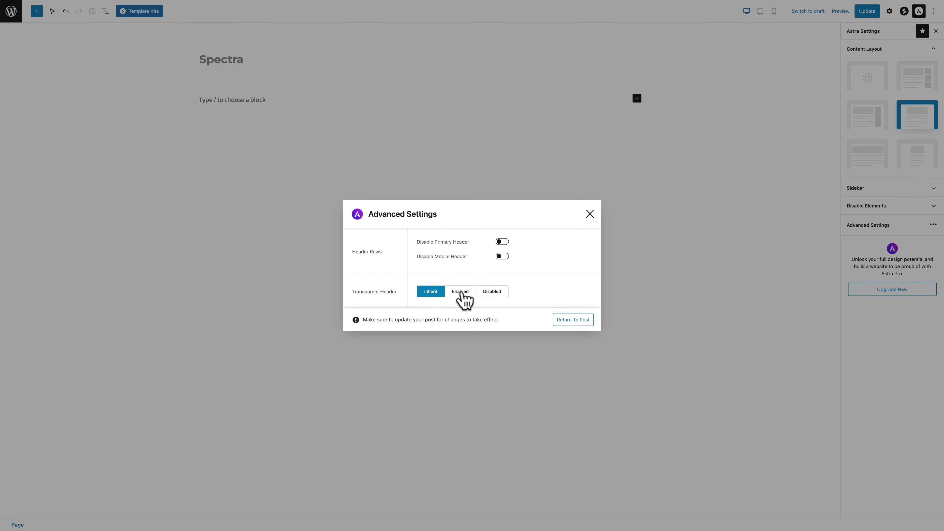
left_click(460, 292)
left_click(573, 320)
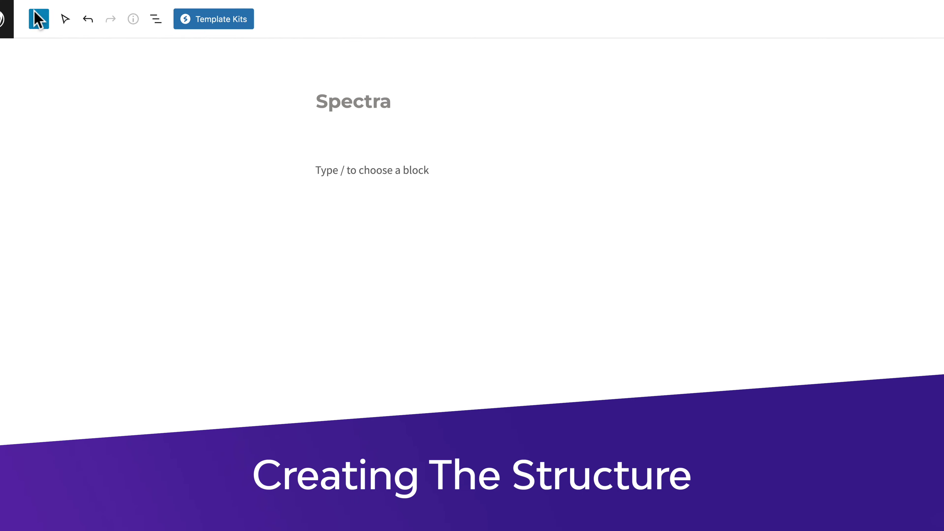
Insert a Spectra Container block in the page with the layout of three equal columns.
left_click(39, 19)
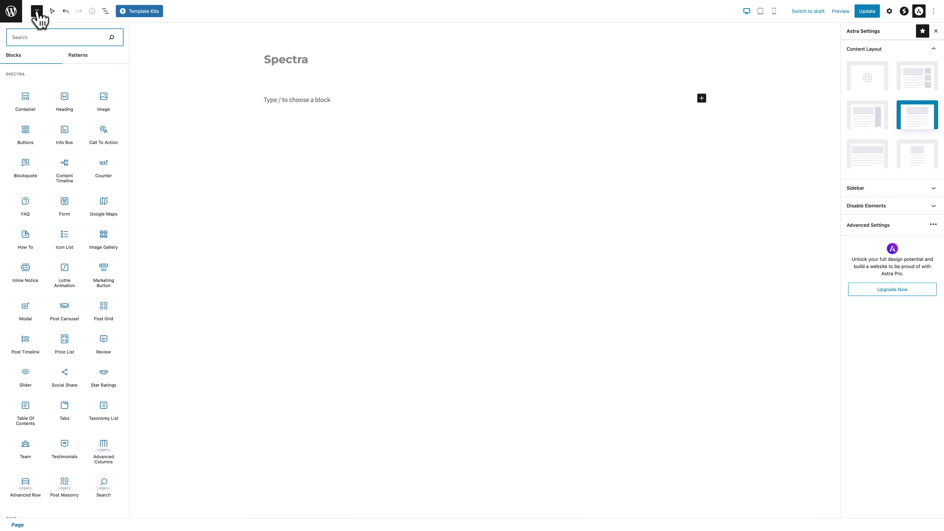
mouse_move(19, 96)
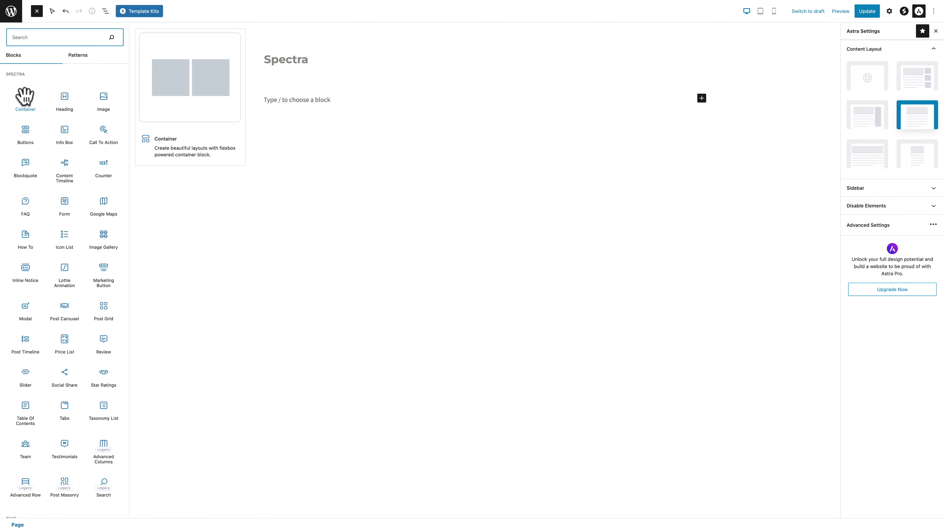
left_click(24, 99)
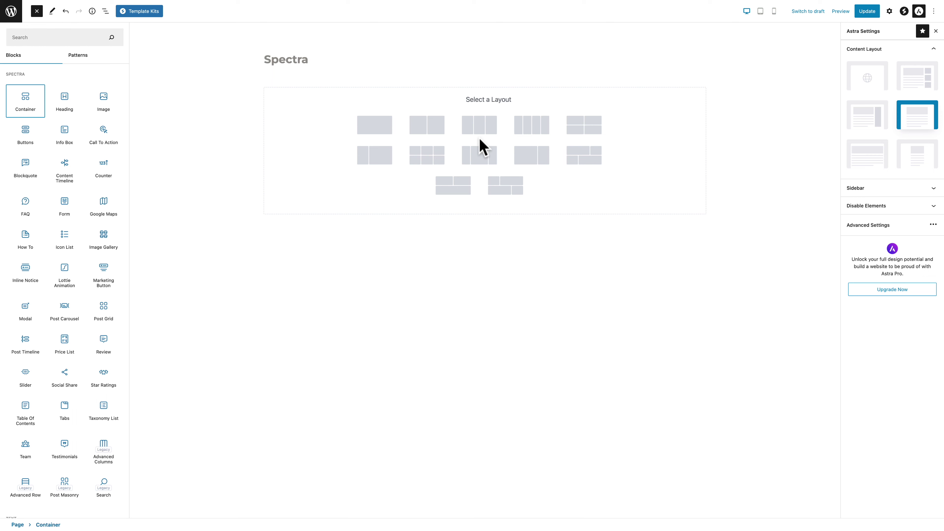
left_click(479, 128)
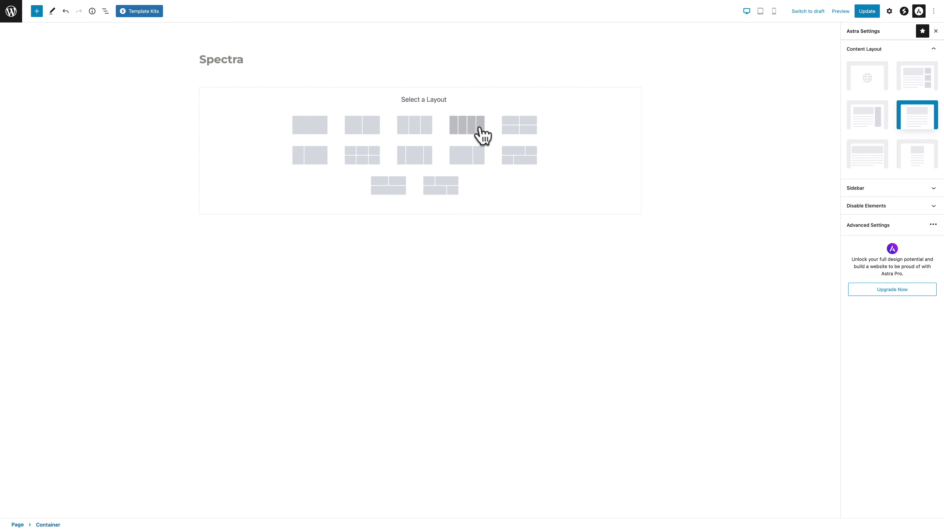
left_click(415, 131)
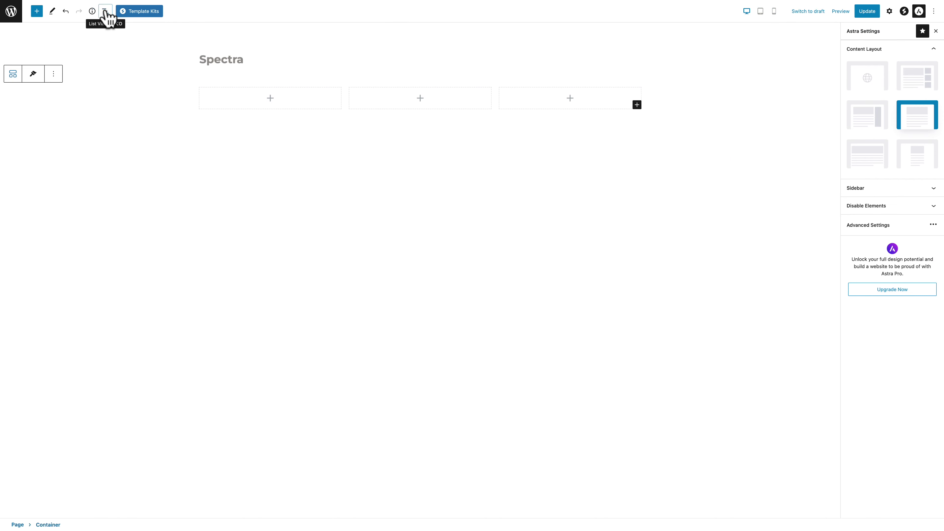
Show the block structure with the main container expanded, and replace the Astra settings with the editor's block settings.
left_click(105, 11)
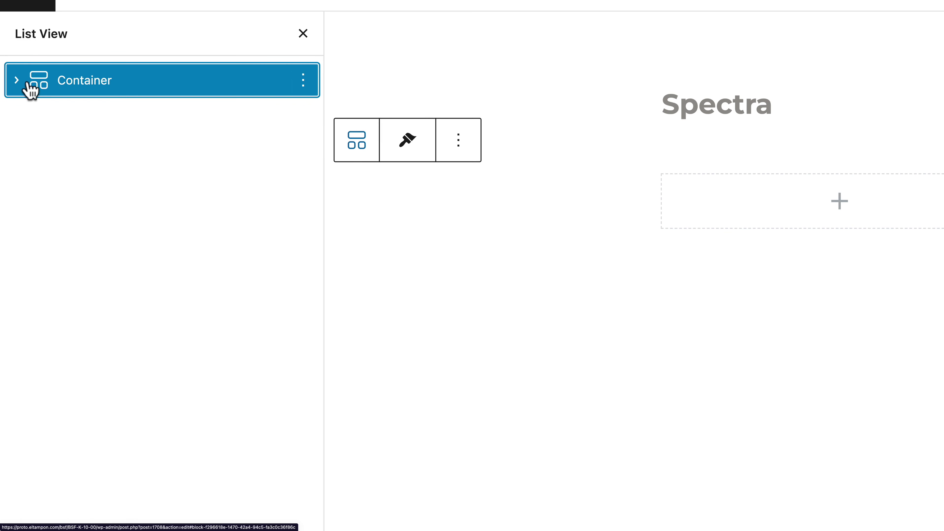
left_click(16, 81)
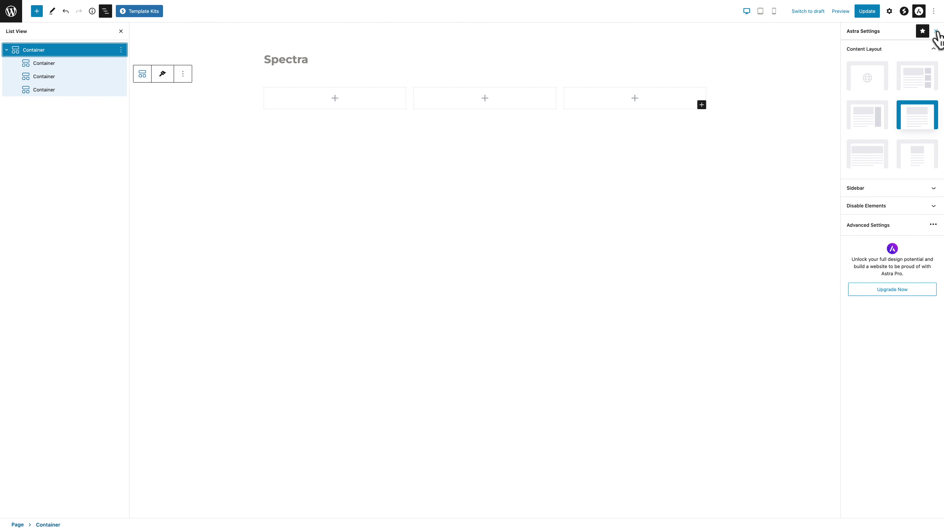
left_click(936, 32)
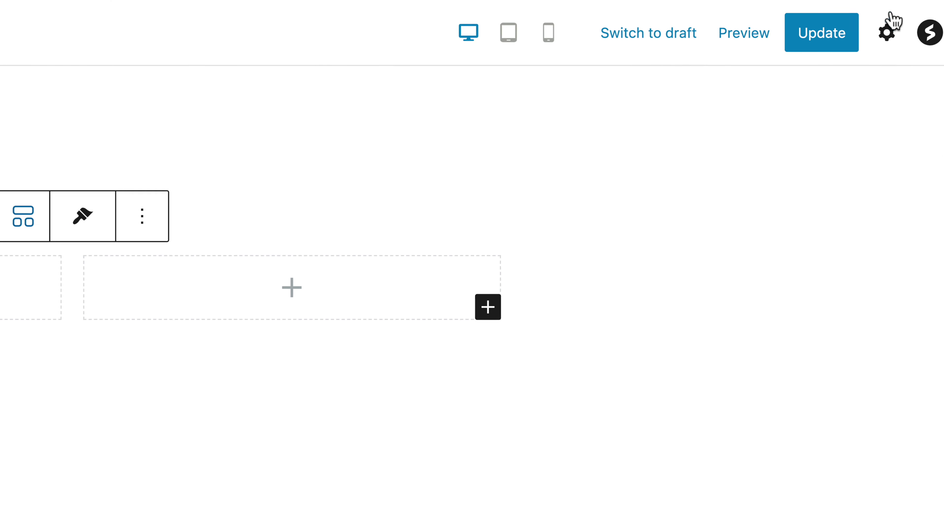
left_click(890, 11)
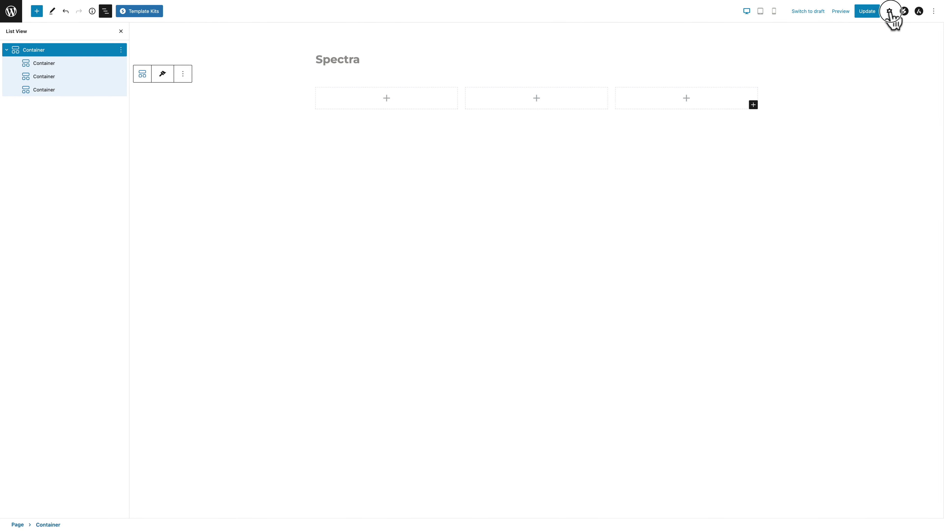
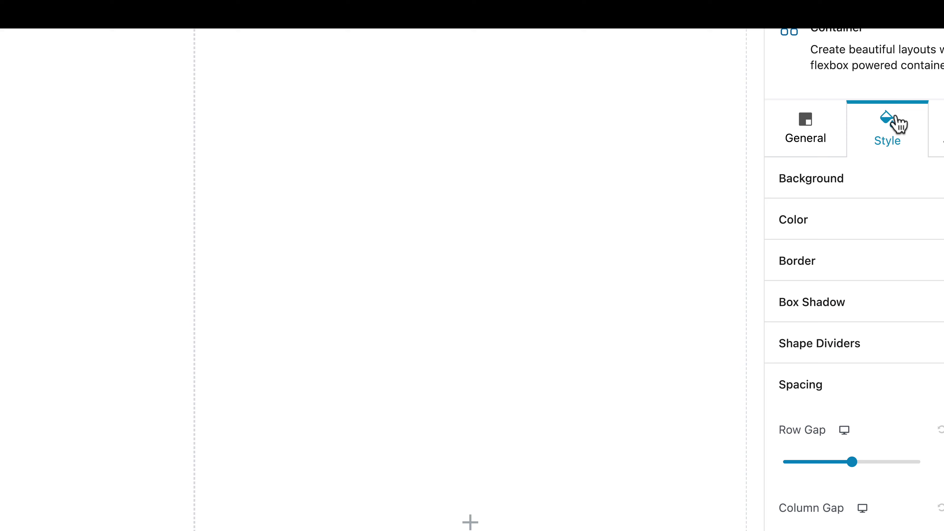
Give the first inner container a solid background in the palette's very dark brown.
left_click(870, 144)
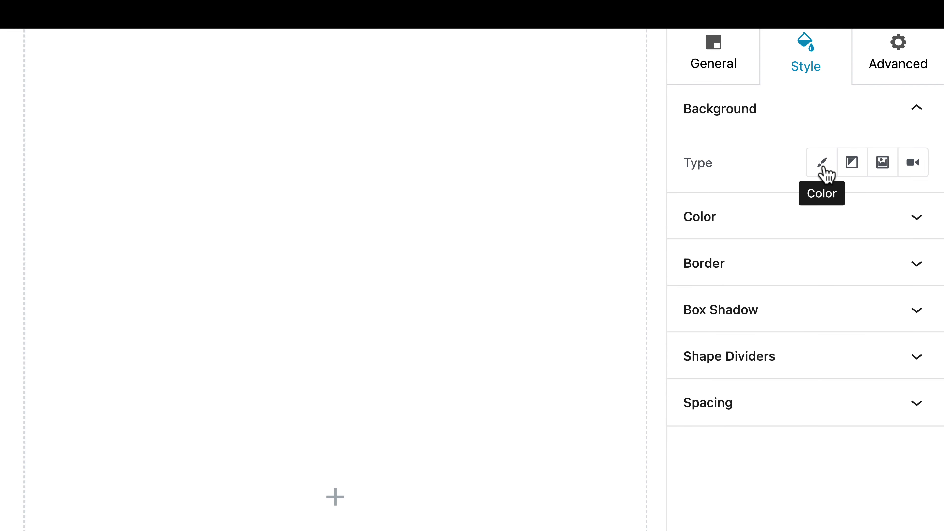
left_click(822, 163)
left_click(932, 181)
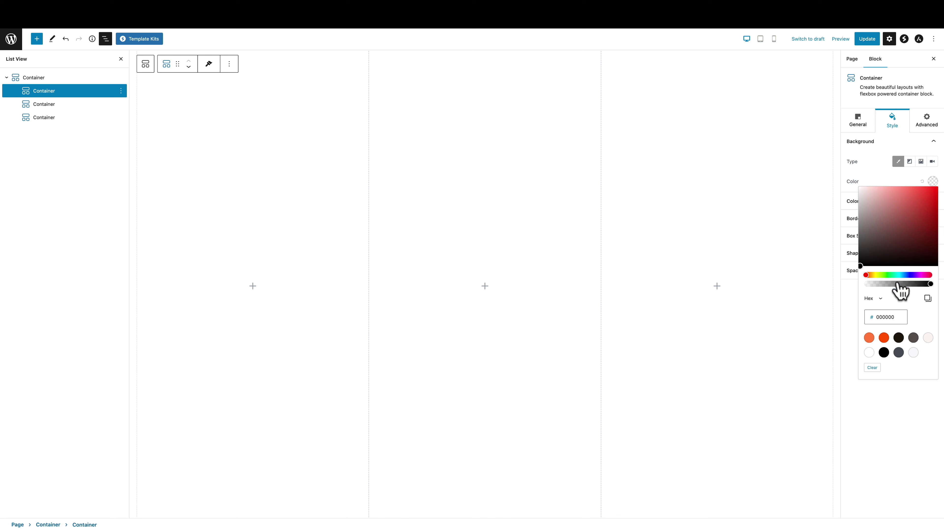
left_click(899, 338)
left_click(889, 273)
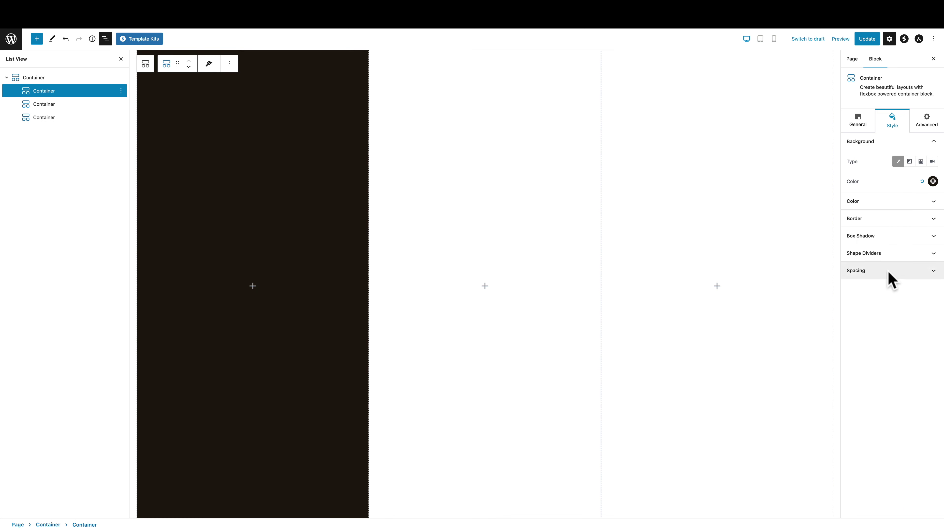
Give the first inner container unlinked padding: 80 px top/bottom and 60 px sides on desktop, 60 px and 40 px on tablet.
left_click(896, 268)
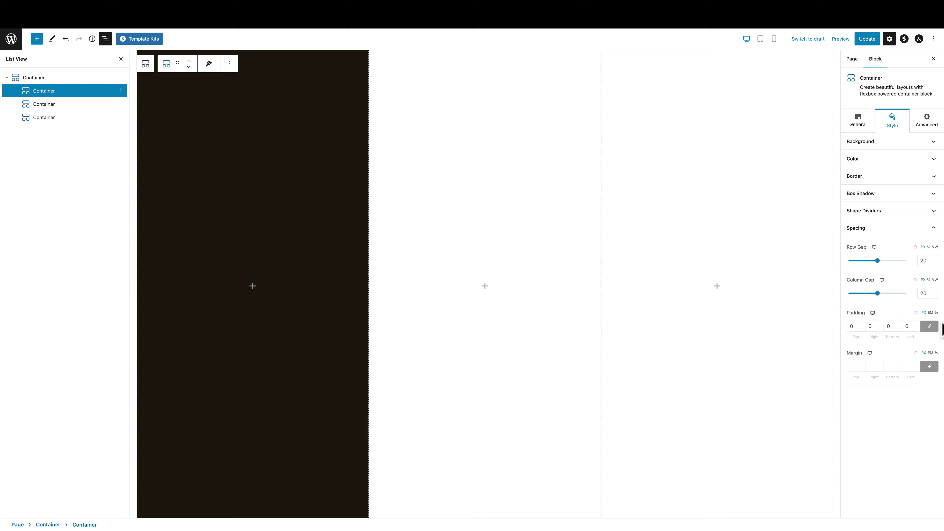
left_click(929, 326)
left_click(872, 312)
left_click(880, 321)
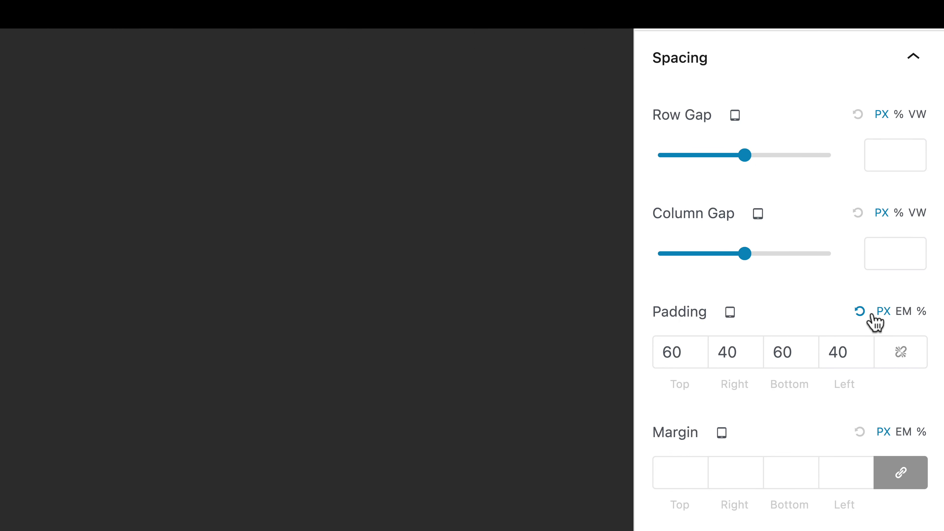
left_click(919, 312)
left_click(883, 311)
Set the first container's mobile padding to 40 px top and bottom and 20 px right and left, and return to the desktop view.
left_click(729, 312)
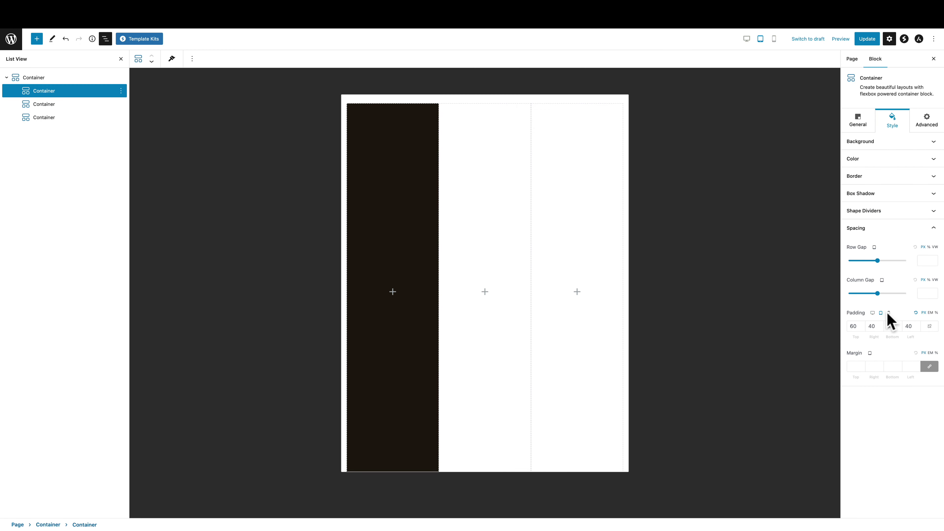
left_click(888, 314)
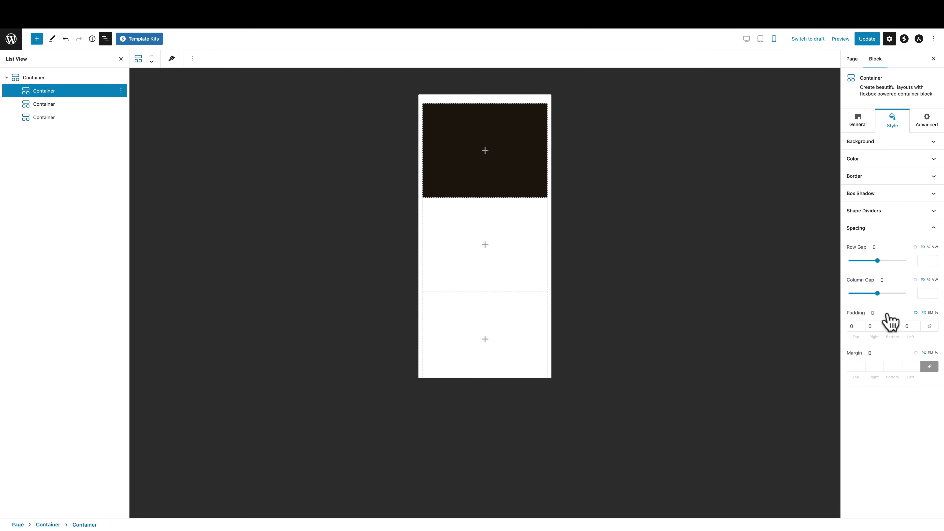
left_click(850, 326)
type("4")
key("Tab")
type("40")
key("Tab")
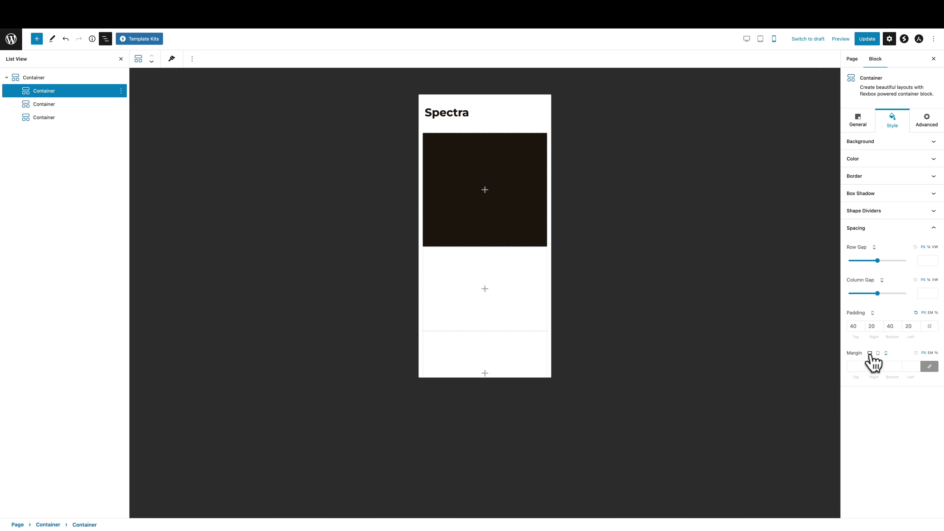
left_click(870, 353)
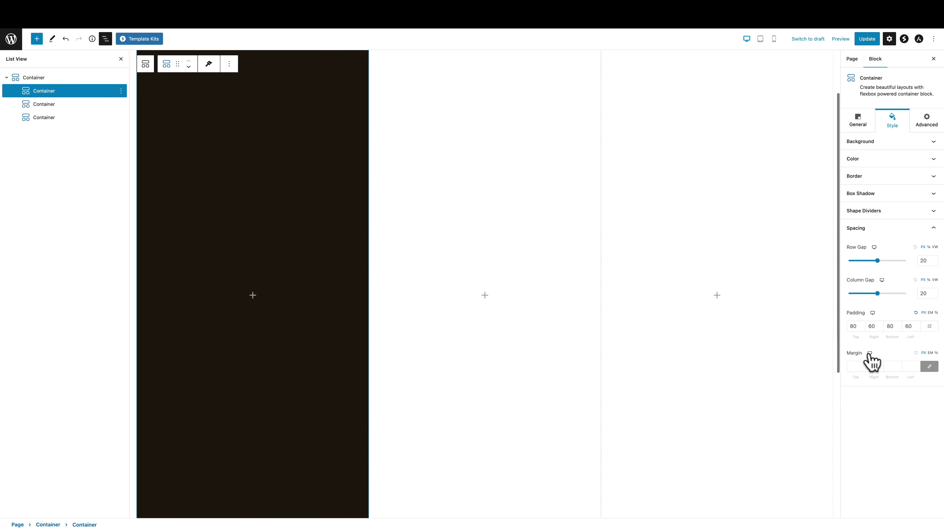
Copy the first inner container's style and paste it onto the second and third inner containers.
left_click(28, 91)
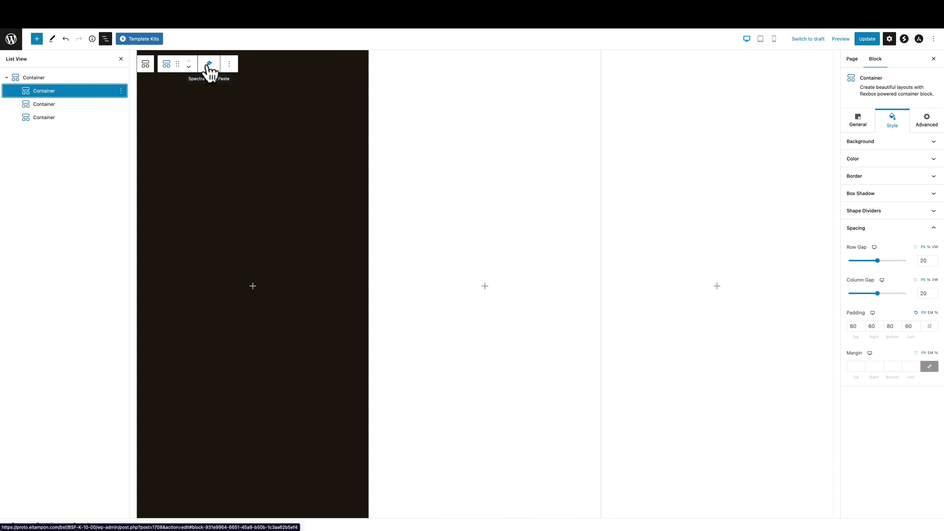
left_click(208, 64)
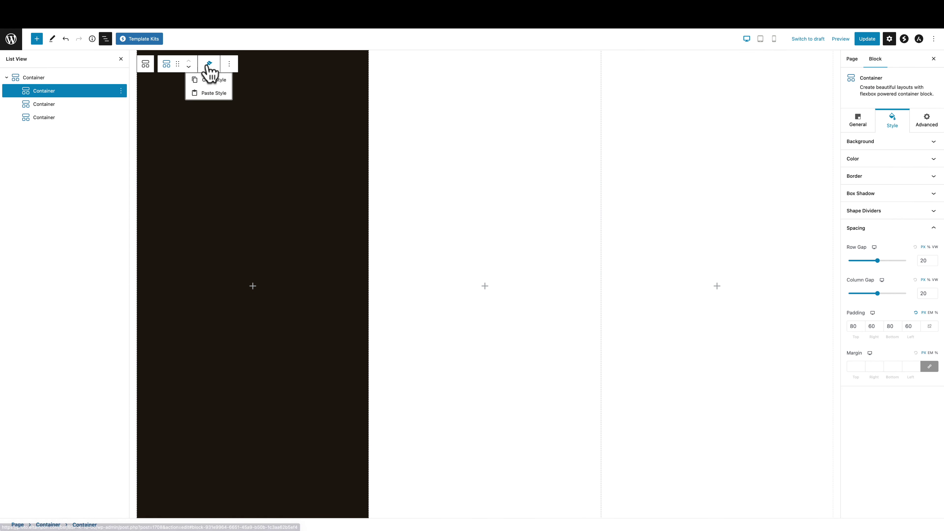
left_click(207, 81)
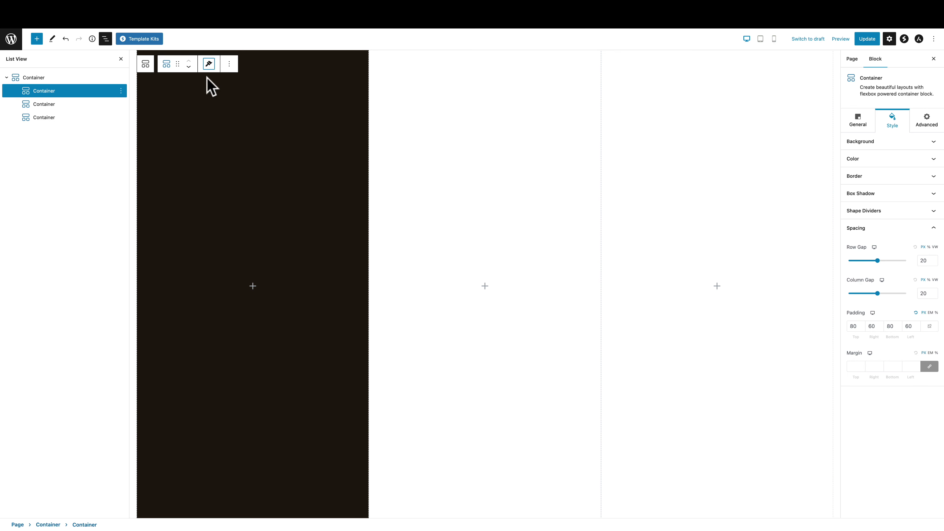
left_click(44, 104)
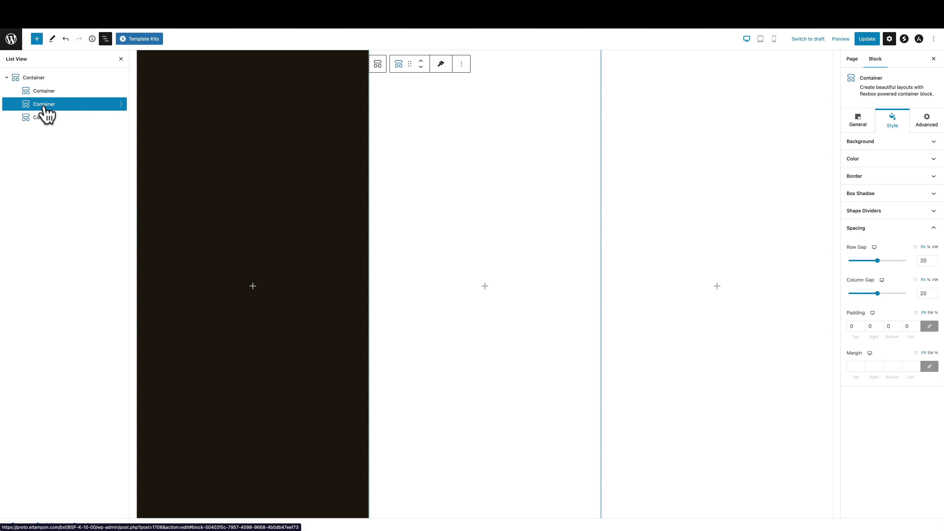
left_click(441, 66)
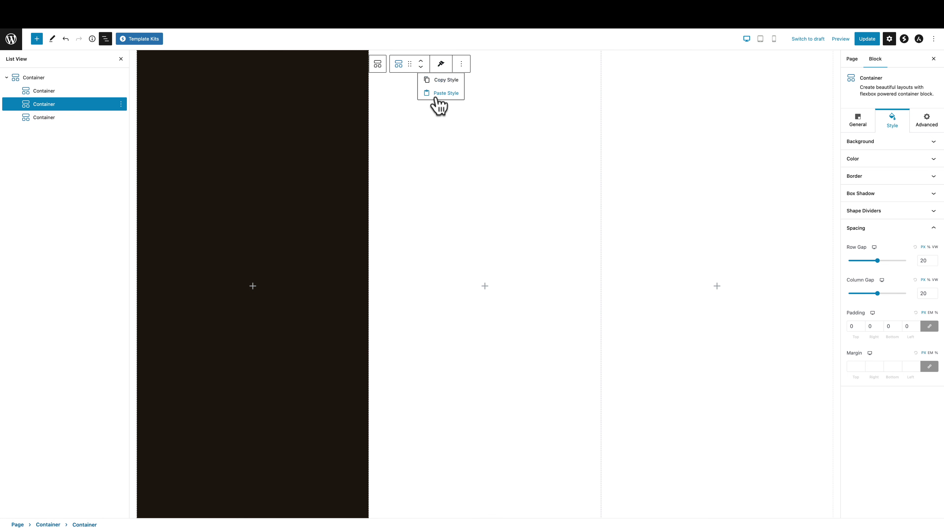
left_click(445, 93)
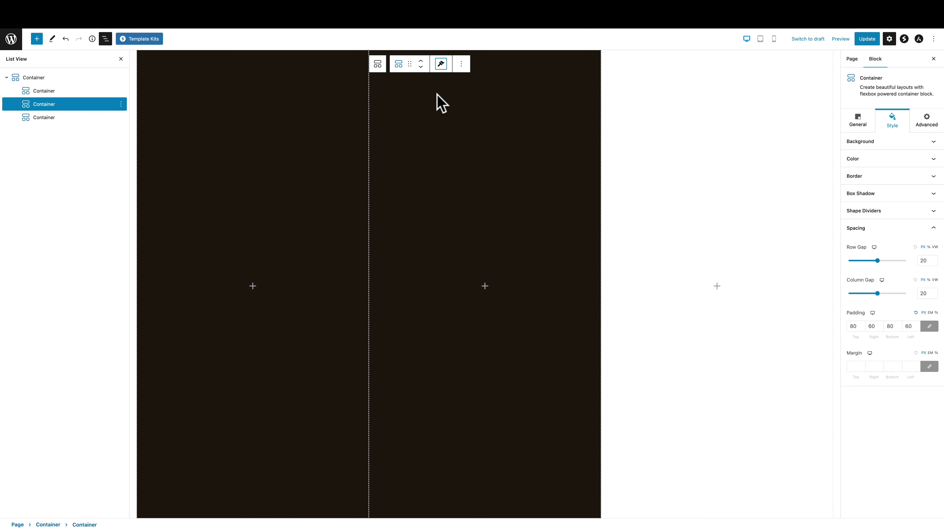
left_click(63, 117)
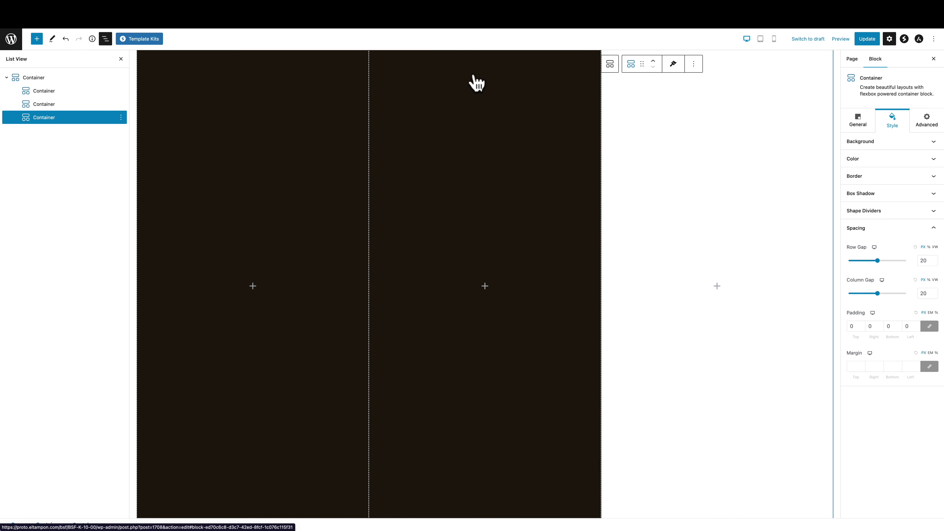
left_click(673, 66)
left_click(683, 93)
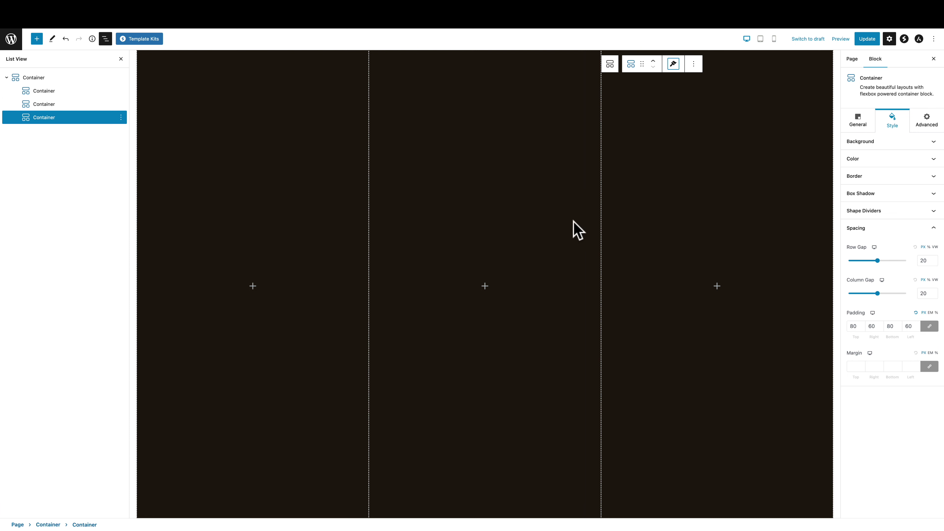
Change the second inner container's background to the palette's bright orange-red, FF5100.
left_click(45, 105)
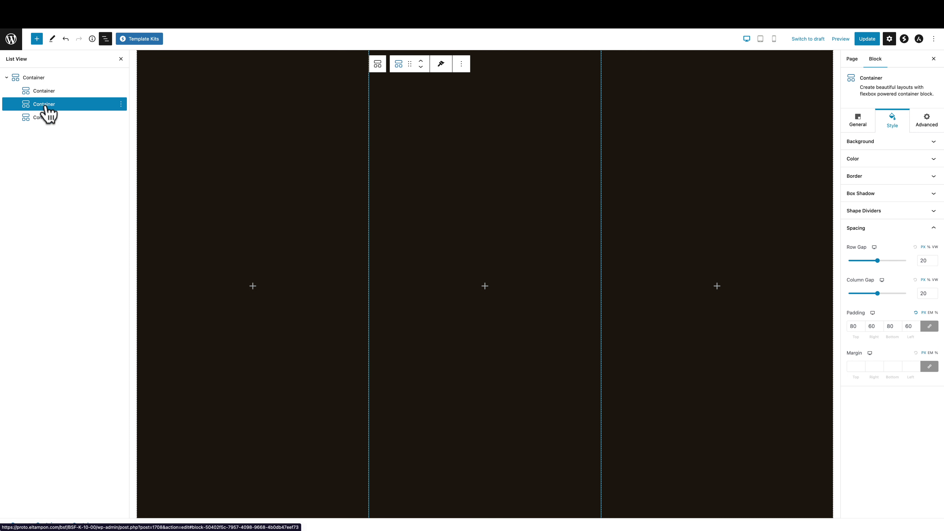
left_click(910, 142)
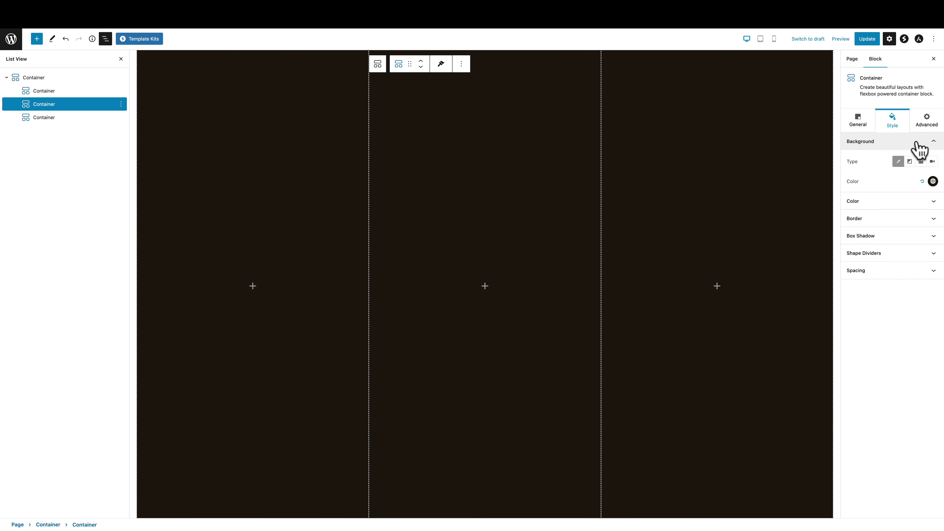
left_click(933, 181)
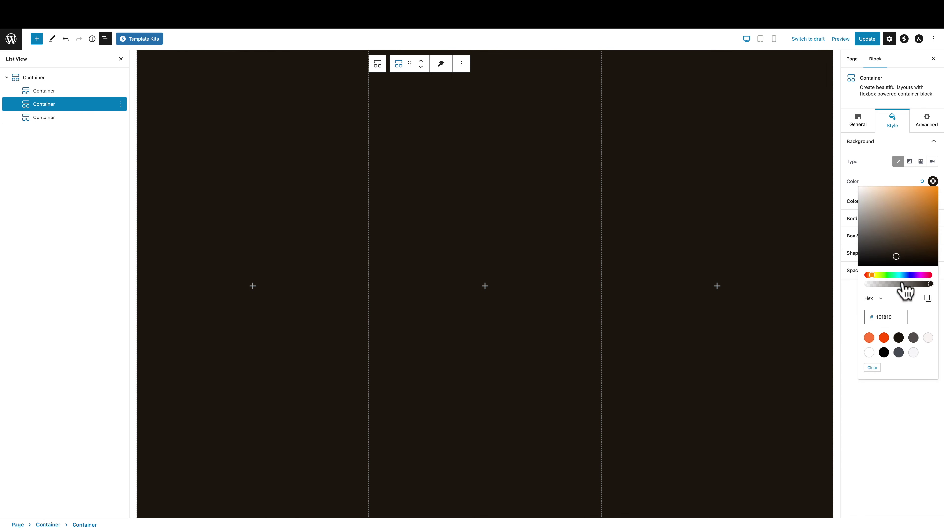
left_click(884, 338)
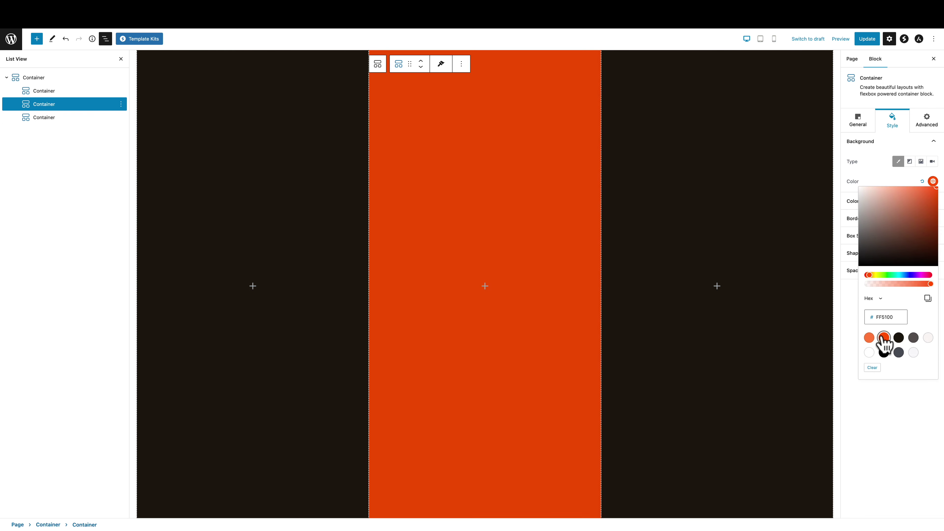
Change the third inner container's background to the palette's lighter orange, FF7A3D.
left_click(72, 119)
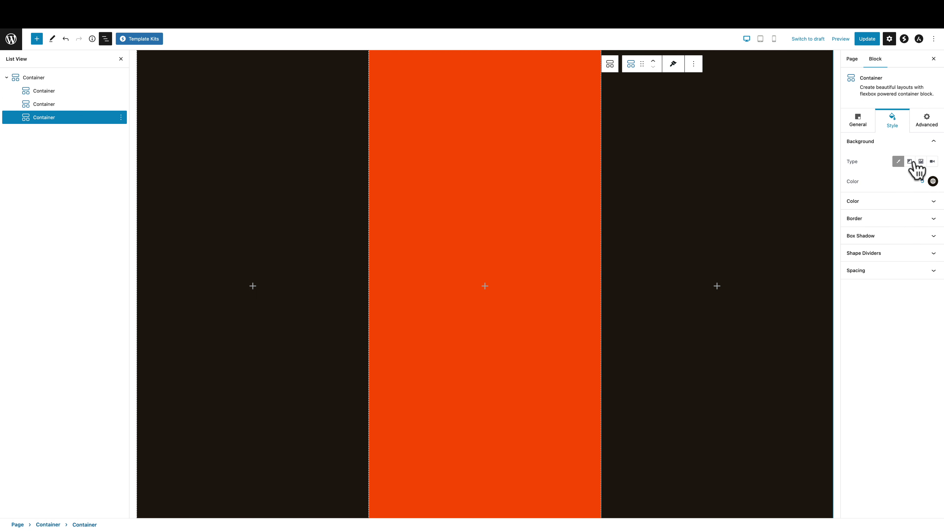
left_click(932, 182)
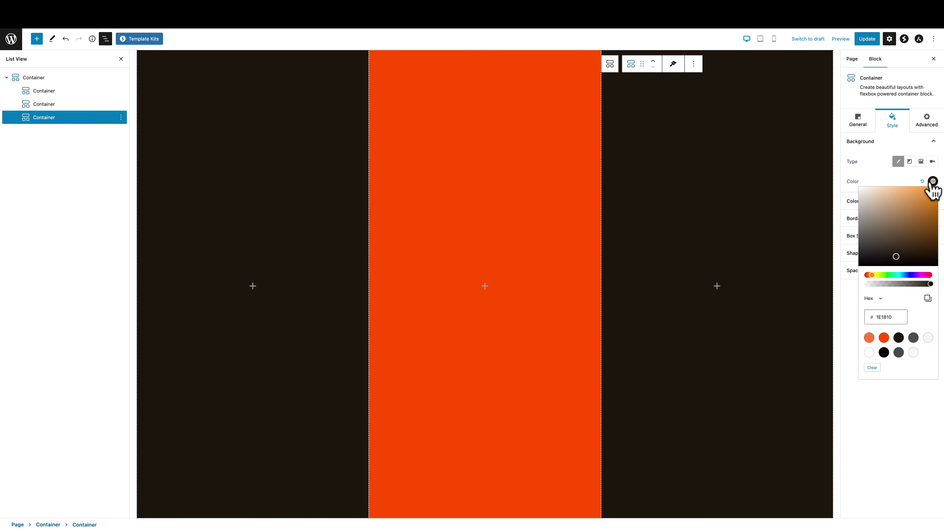
left_click(868, 339)
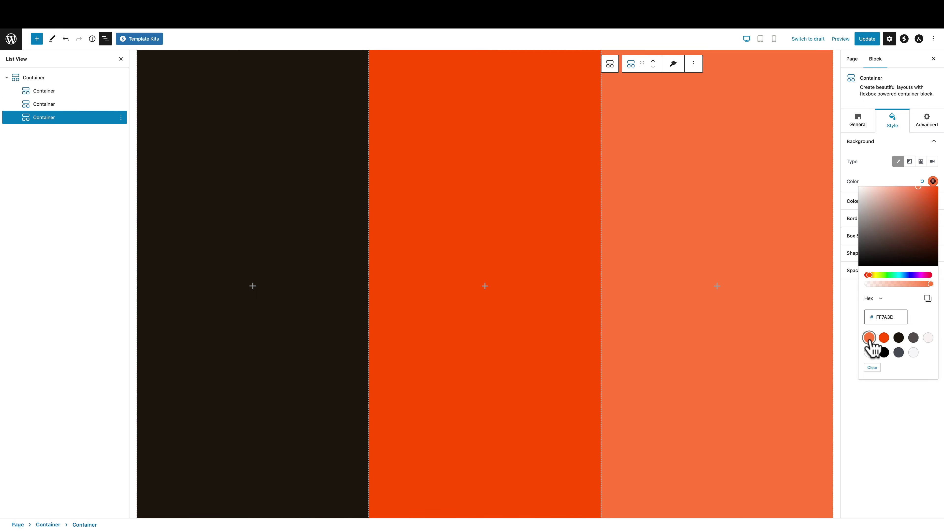
Insert a Spectra Heading block in the first inner container and show it in the block structure.
left_click(41, 91)
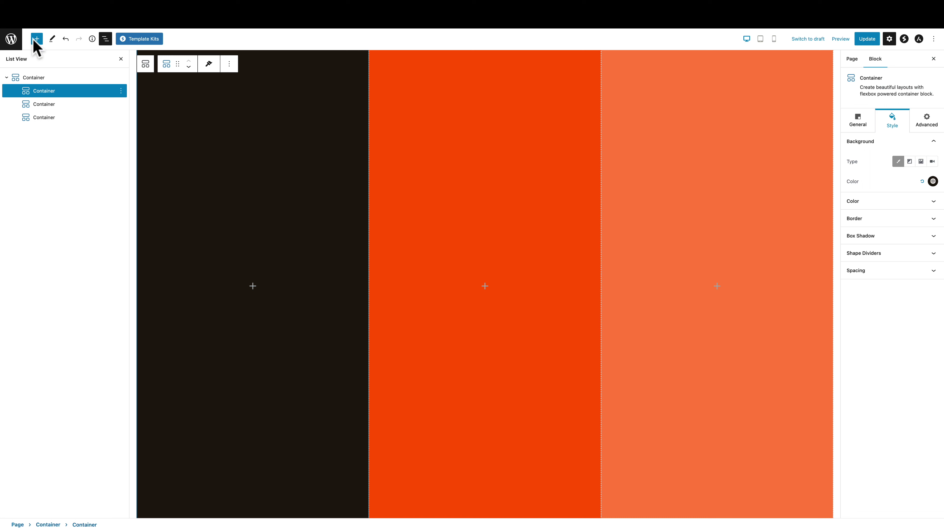
left_click(33, 39)
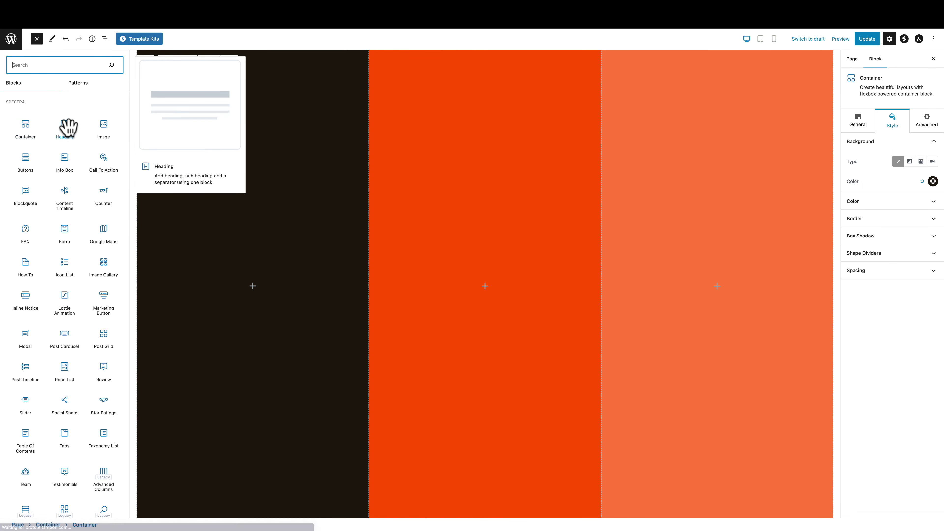
left_click_drag(64, 126, 248, 286)
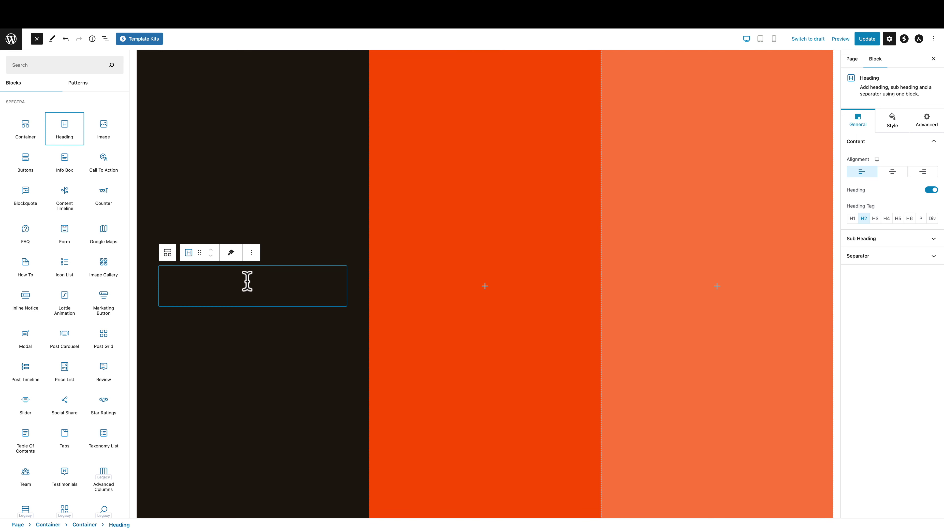
left_click(281, 291)
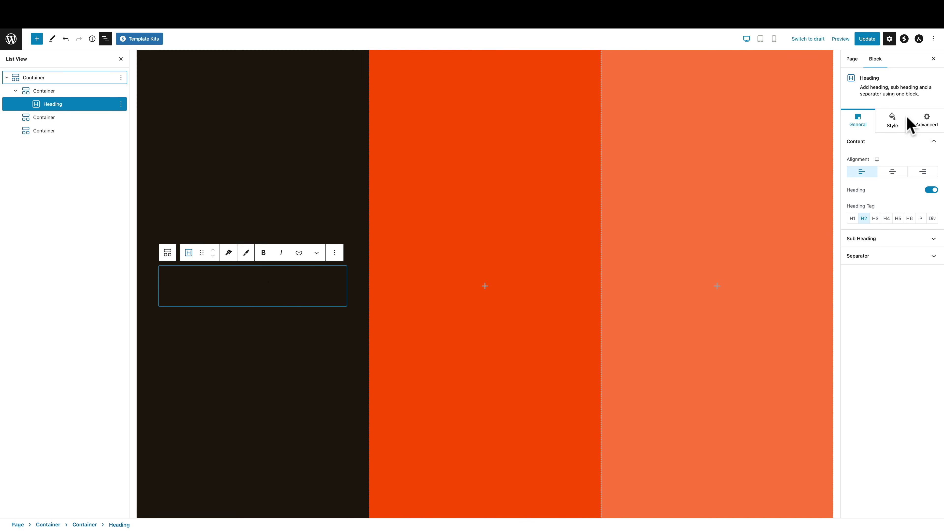
Set the heading's text color to white, FFFFFF.
left_click(893, 122)
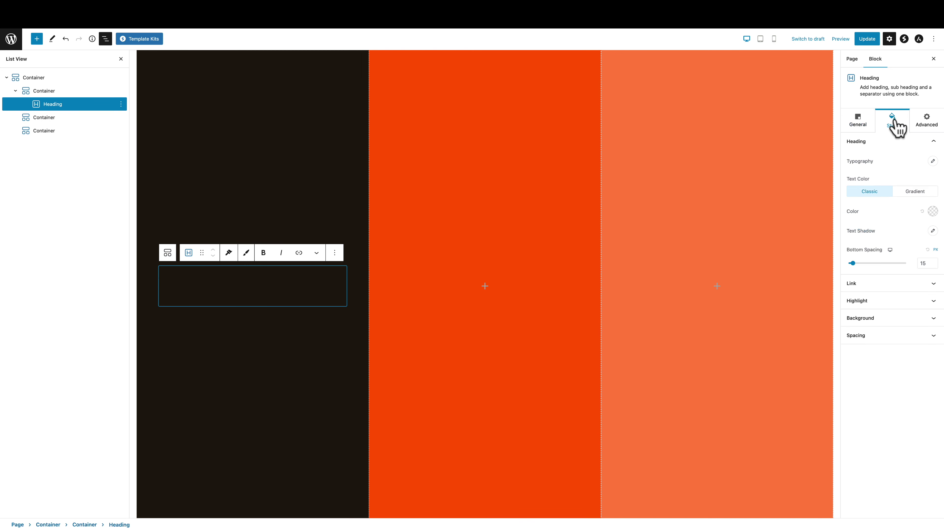
left_click(933, 211)
left_click_drag(890, 252, 848, 214)
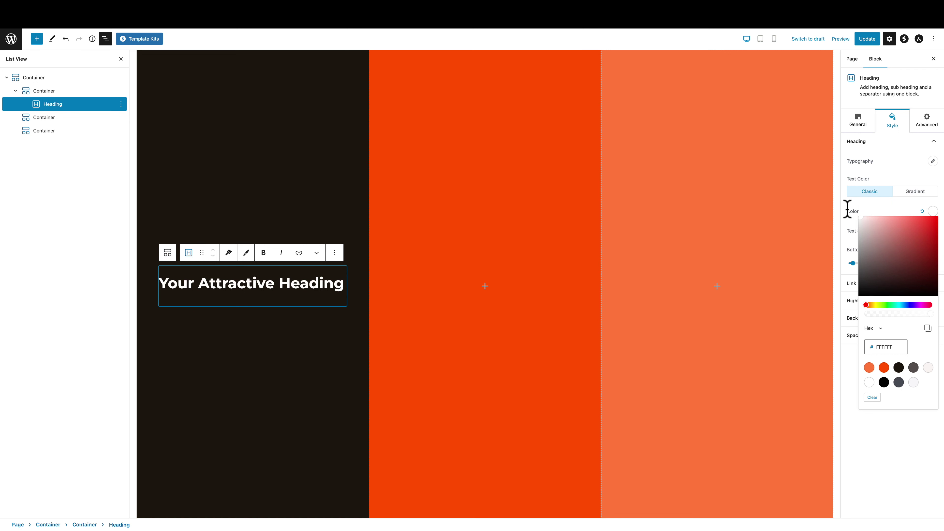
Center the heading and replace its text with "A".
left_click(857, 123)
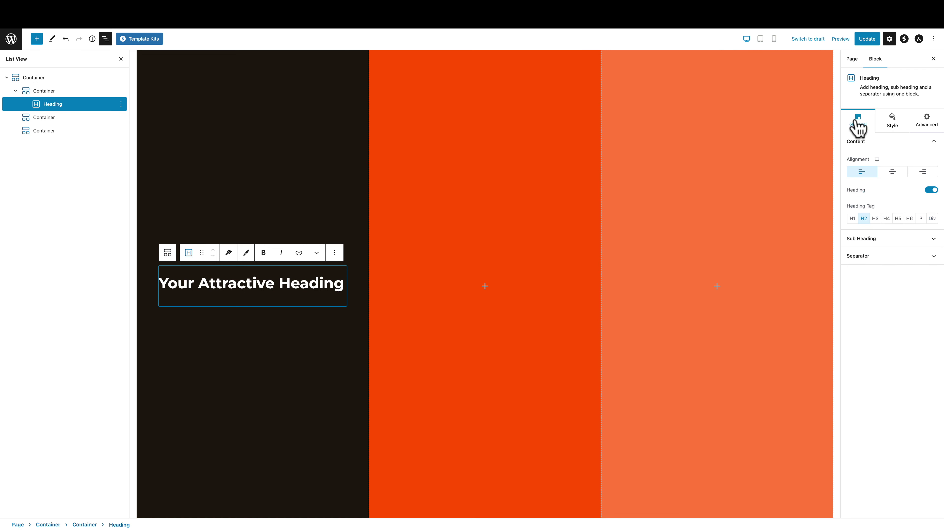
left_click(892, 173)
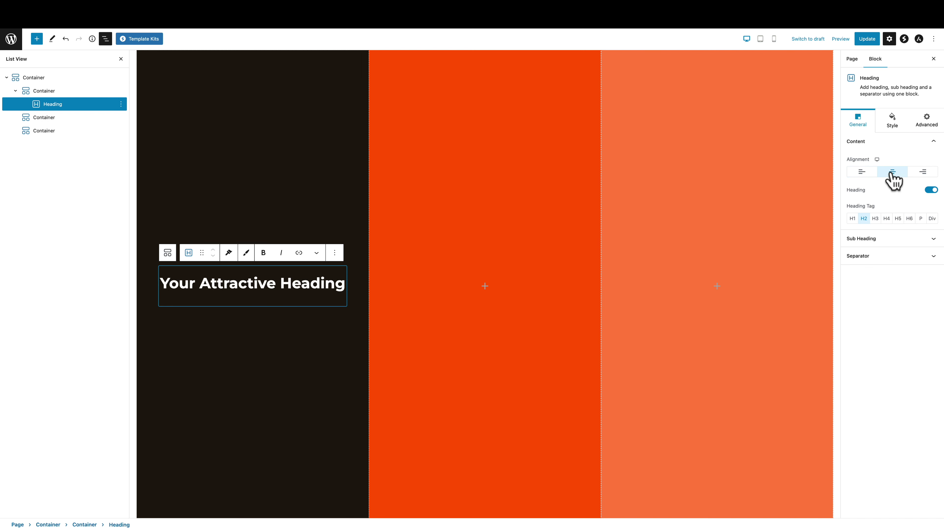
triple_click(207, 284)
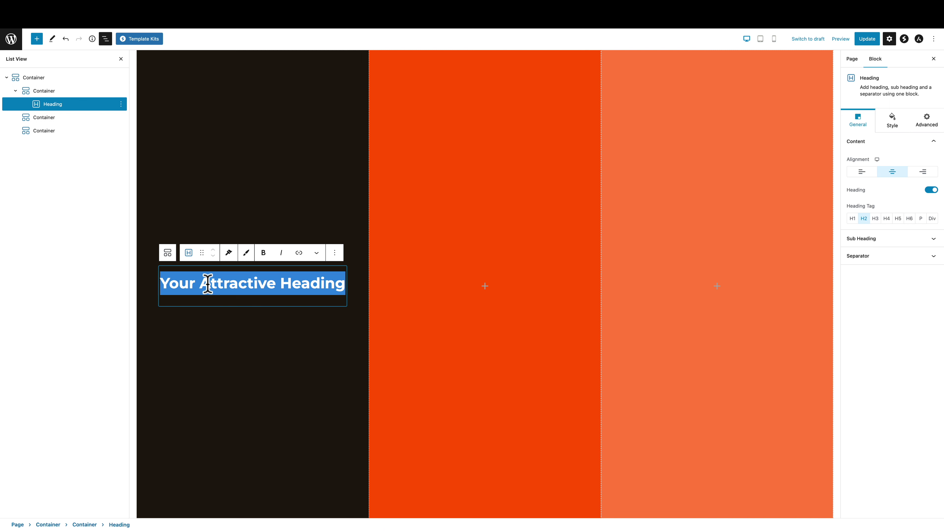
type("A")
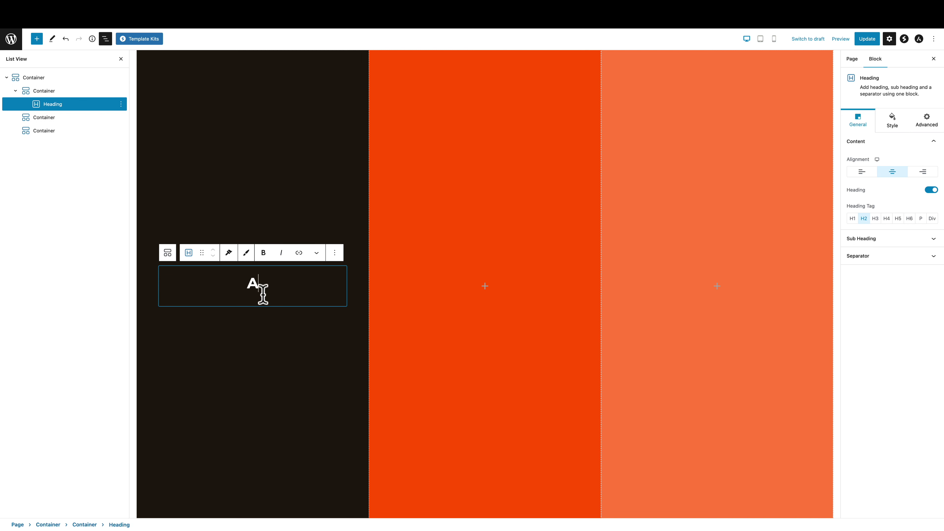
Set the heading's desktop font size to 60 px and switch the font size setting to tablet.
left_click(895, 119)
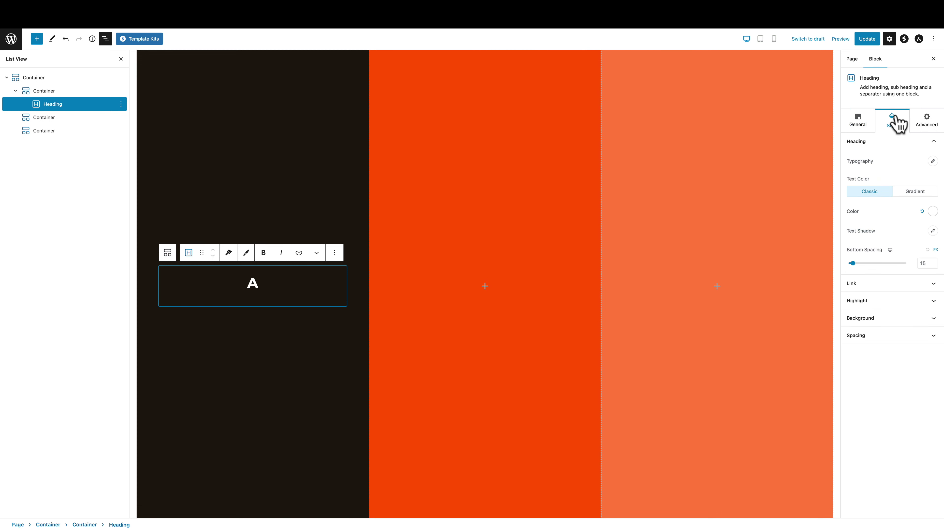
left_click(933, 161)
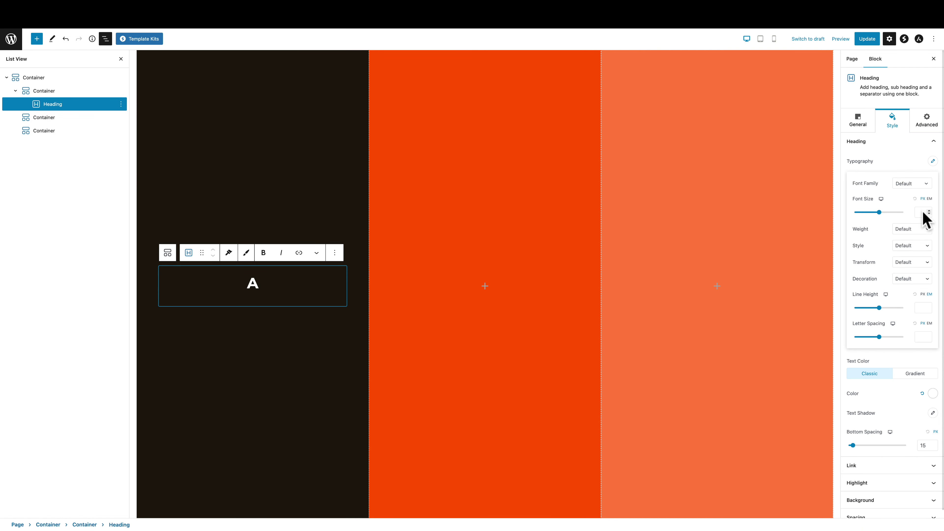
left_click(922, 212)
type("60")
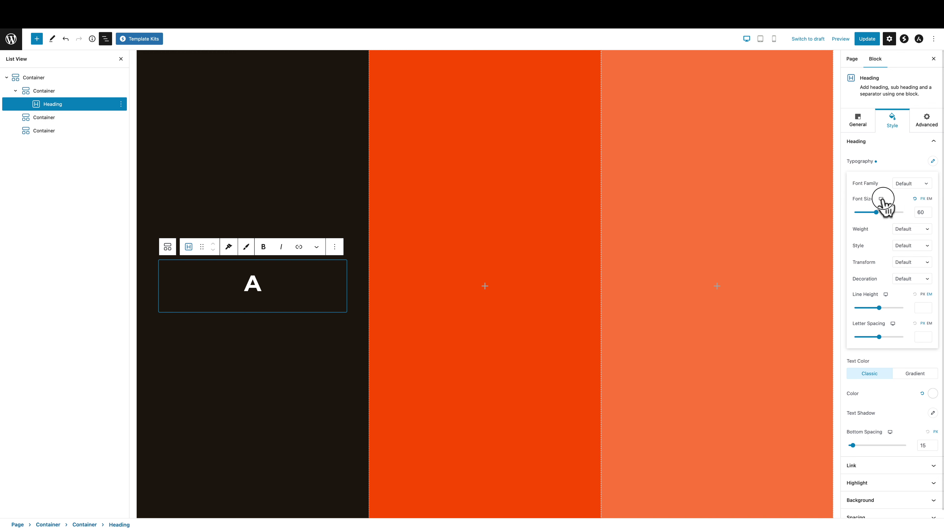
left_click(888, 199)
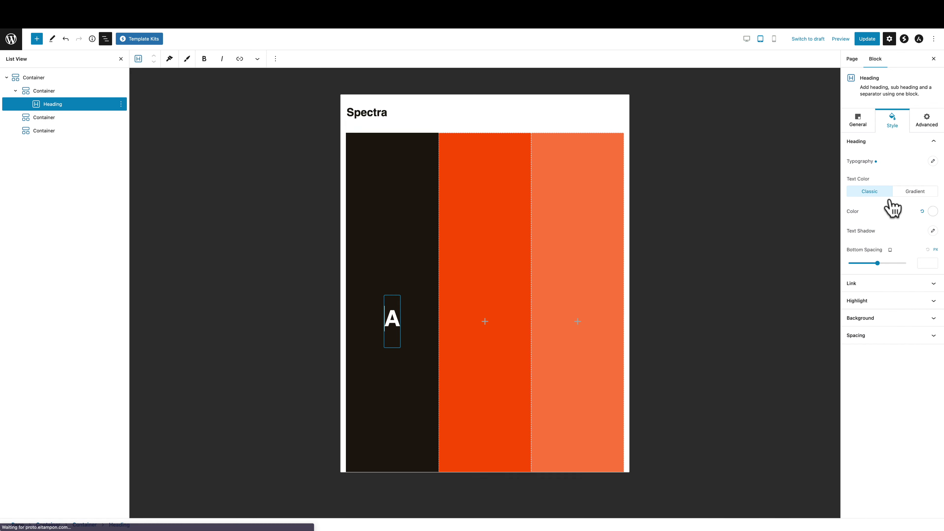
Set the heading's tablet font size to 50 px and switch the font size setting to mobile.
left_click(932, 161)
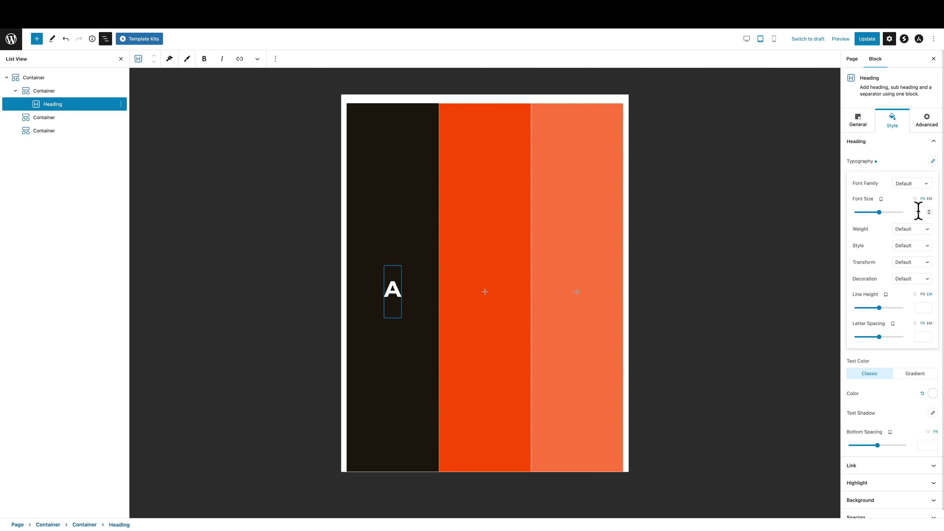
type("40")
left_click(881, 199)
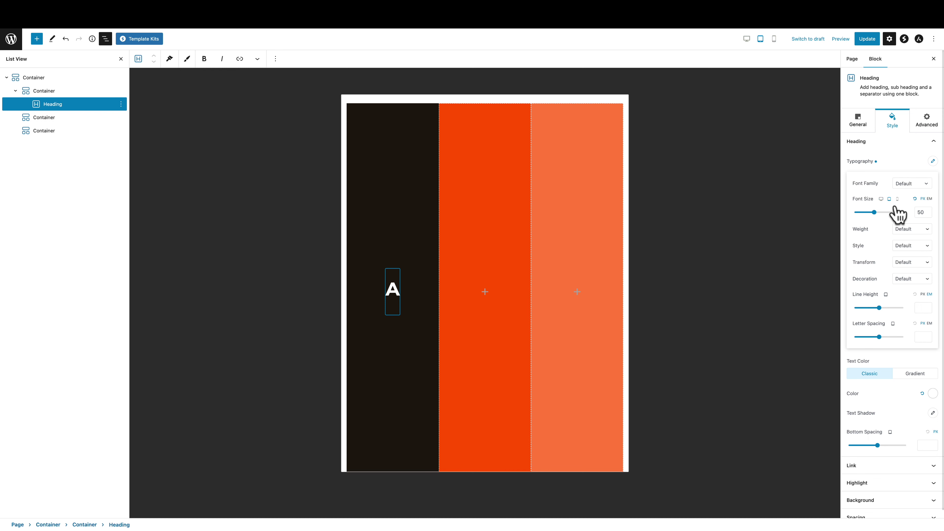
left_click(897, 199)
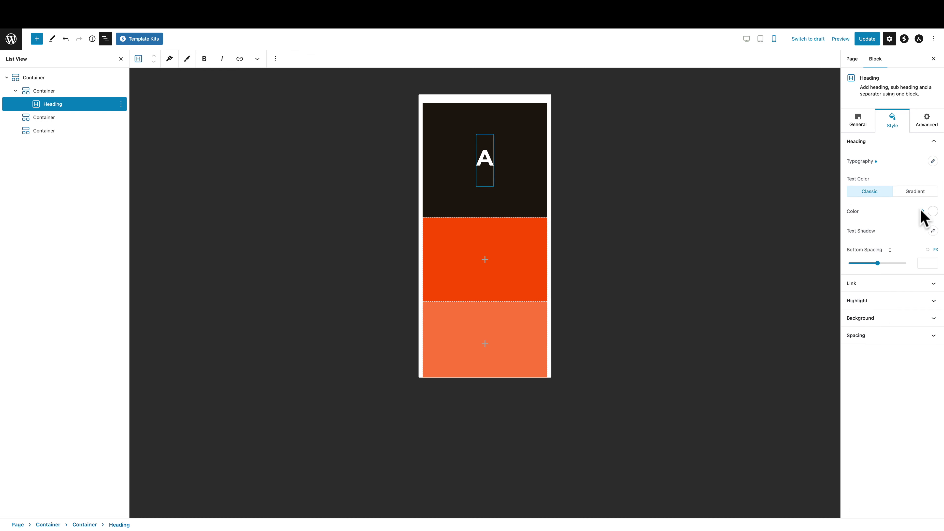
Set the heading's mobile font size to 30 px and return to the desktop view.
left_click(932, 160)
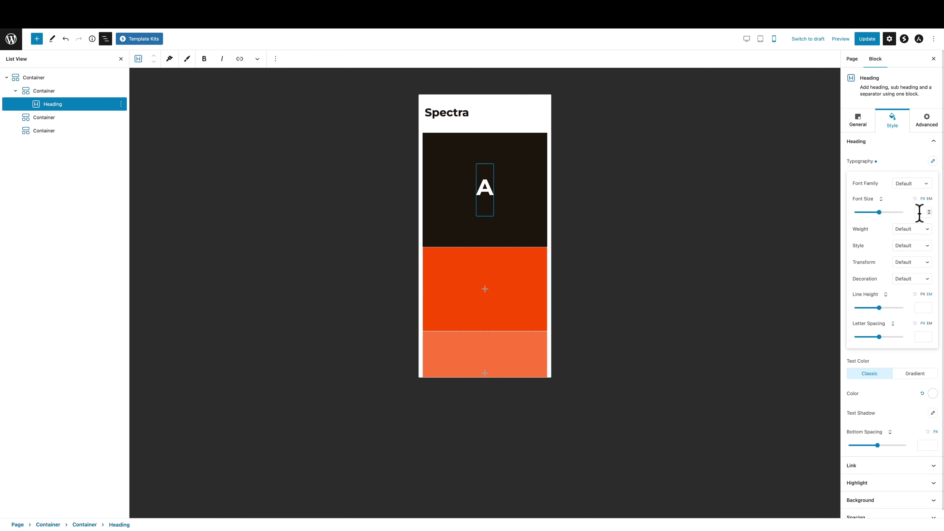
type("30")
left_click(880, 200)
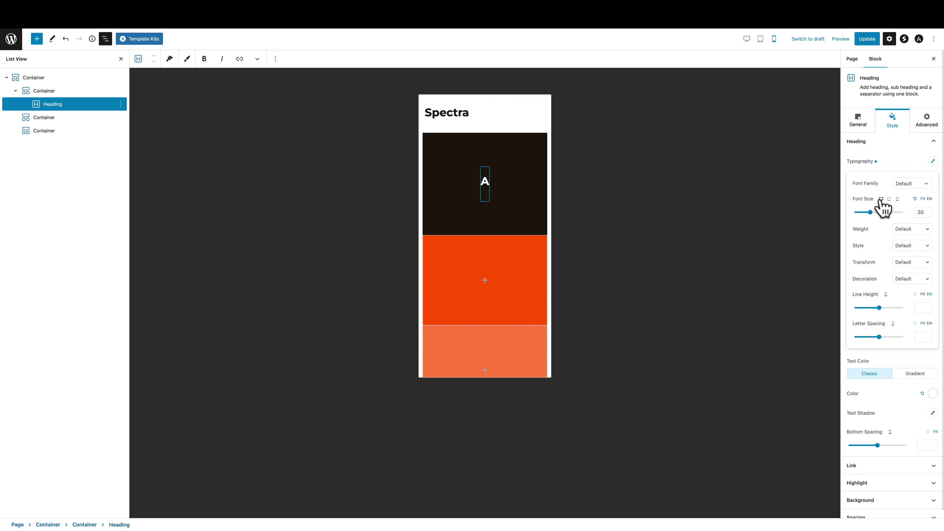
left_click(880, 199)
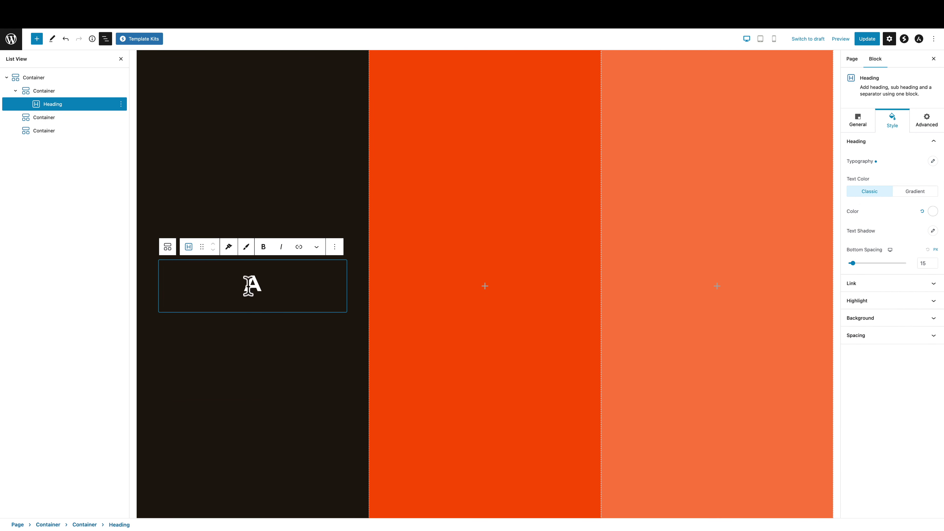
Place a duplicate of the "A" heading in the second inner container and change its text to "B".
left_click(336, 252)
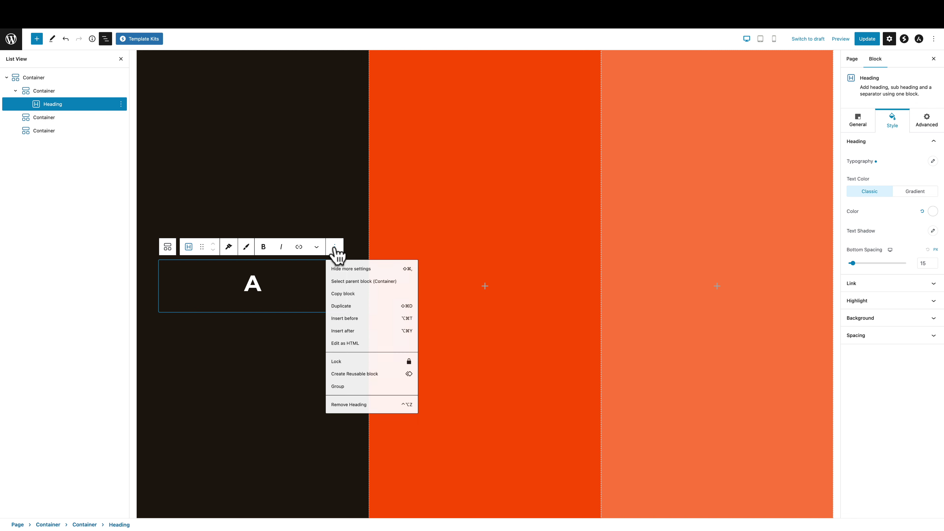
left_click(340, 308)
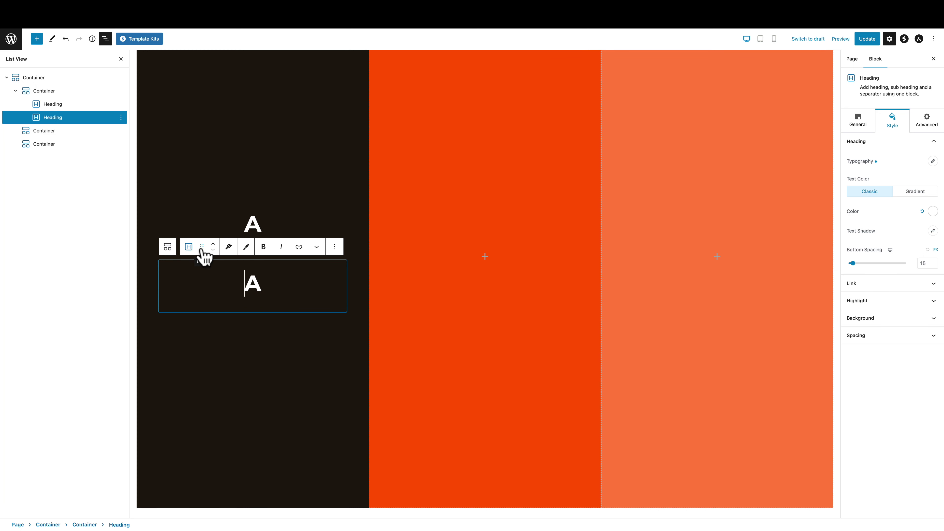
left_click_drag(202, 249, 478, 259)
scroll(477, 260, "down", 3)
double_click(483, 283)
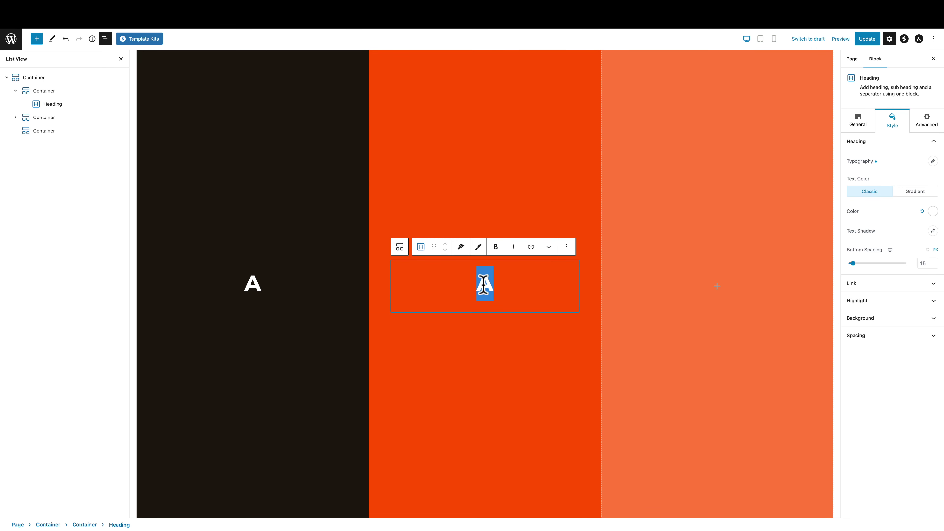
type("B")
Place a duplicate of the "B" heading in the third inner container and change its text to "C".
left_click(566, 246)
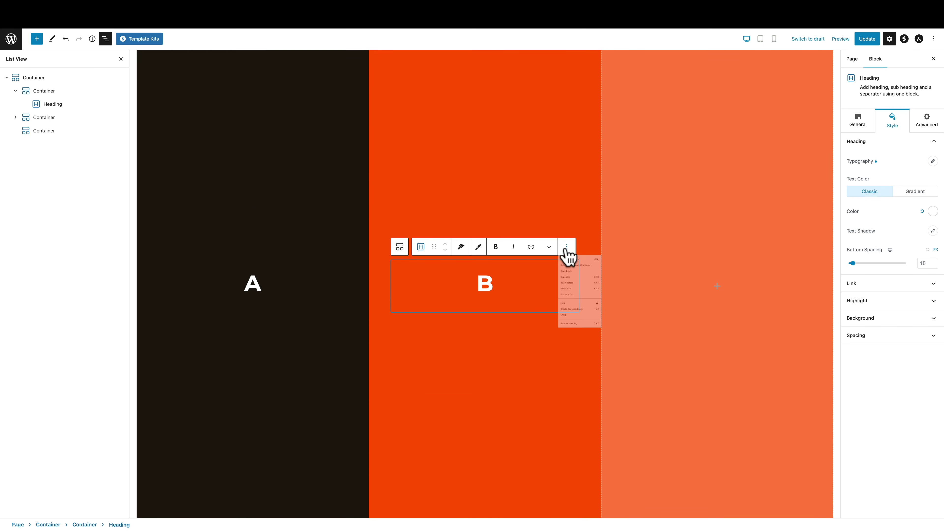
left_click(580, 310)
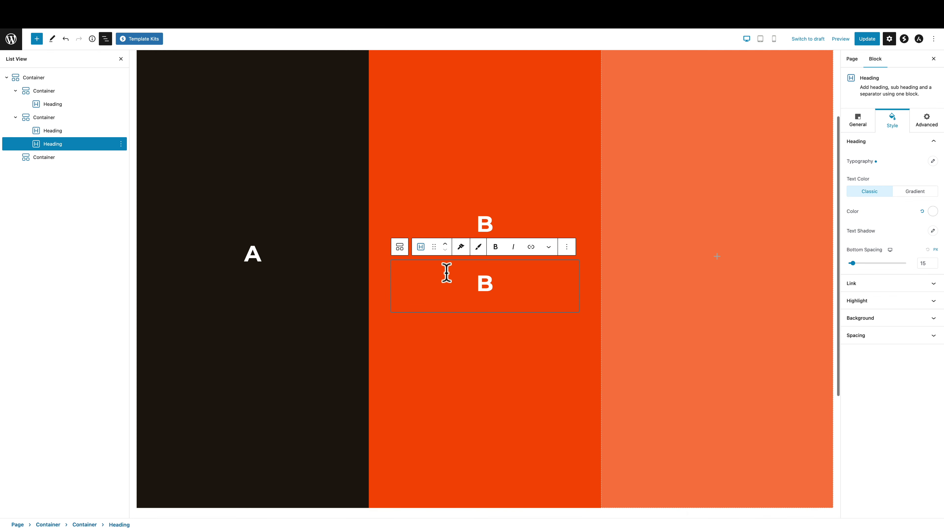
left_click_drag(434, 248, 701, 258)
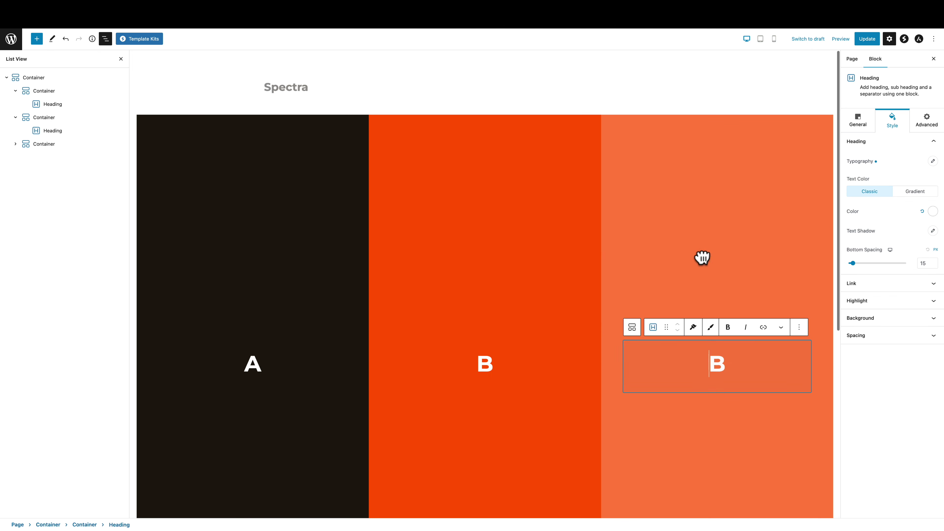
double_click(710, 280)
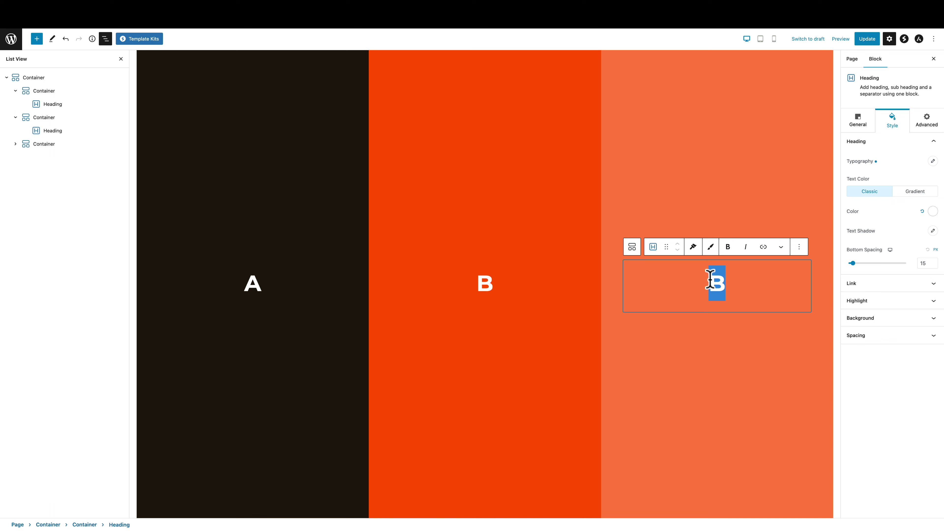
type("C")
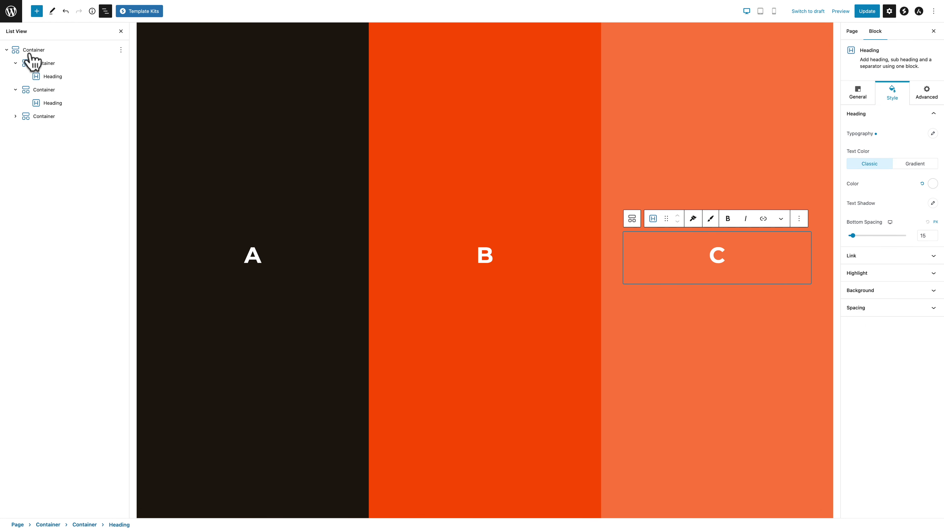
Set the outer container's desktop flex direction to column and select the first inner container.
left_click(28, 51)
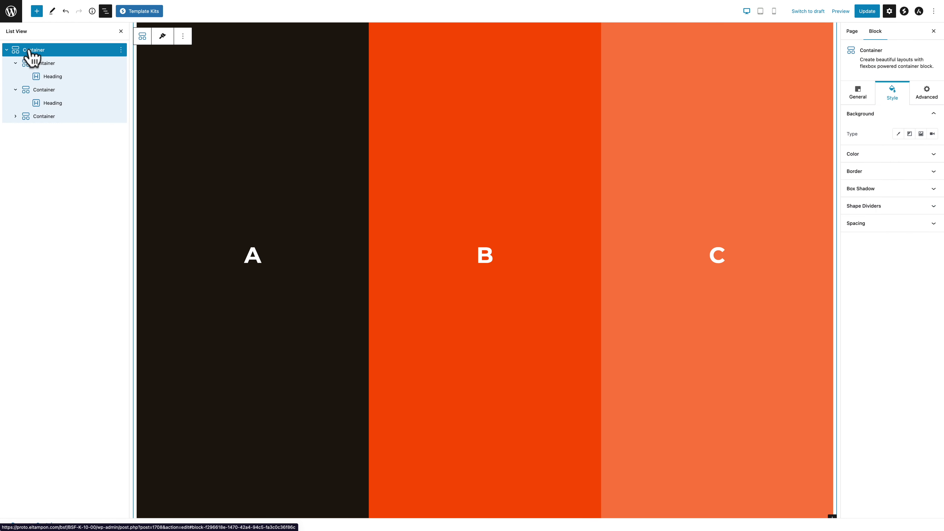
left_click(859, 94)
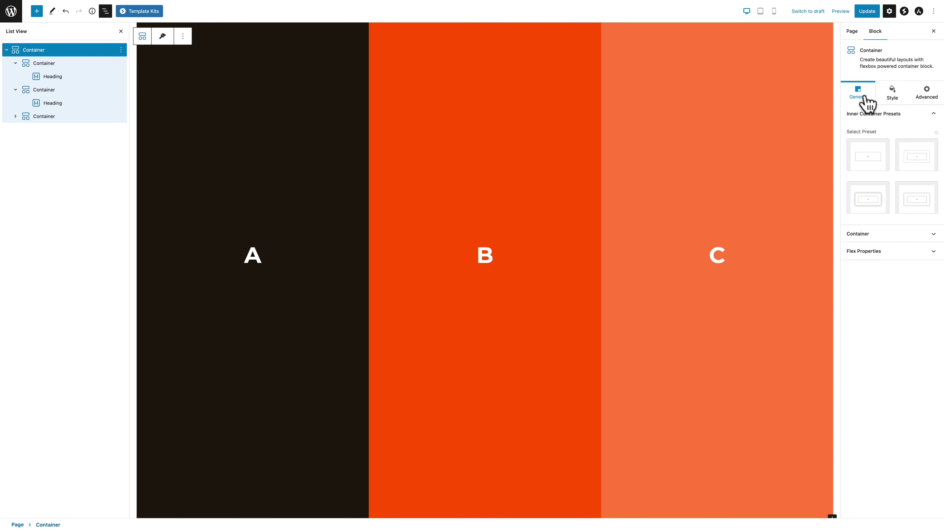
left_click(891, 252)
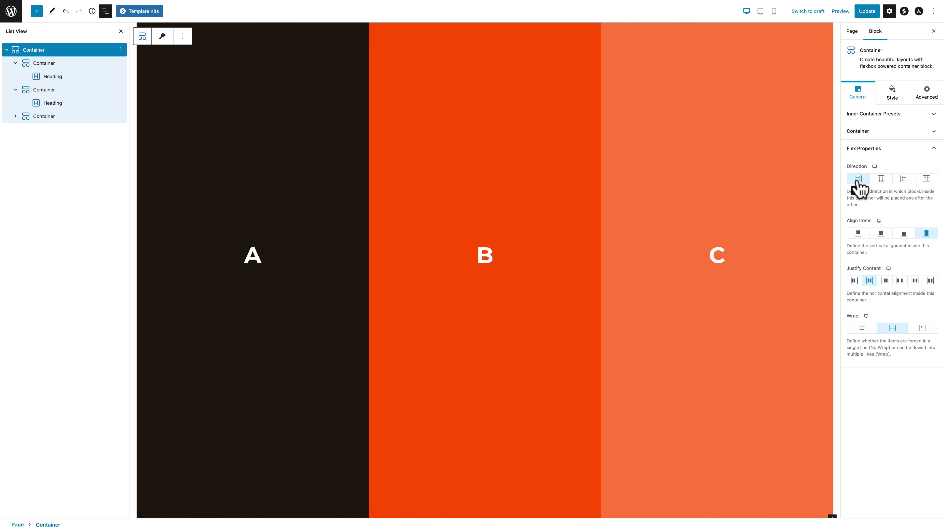
left_click(880, 179)
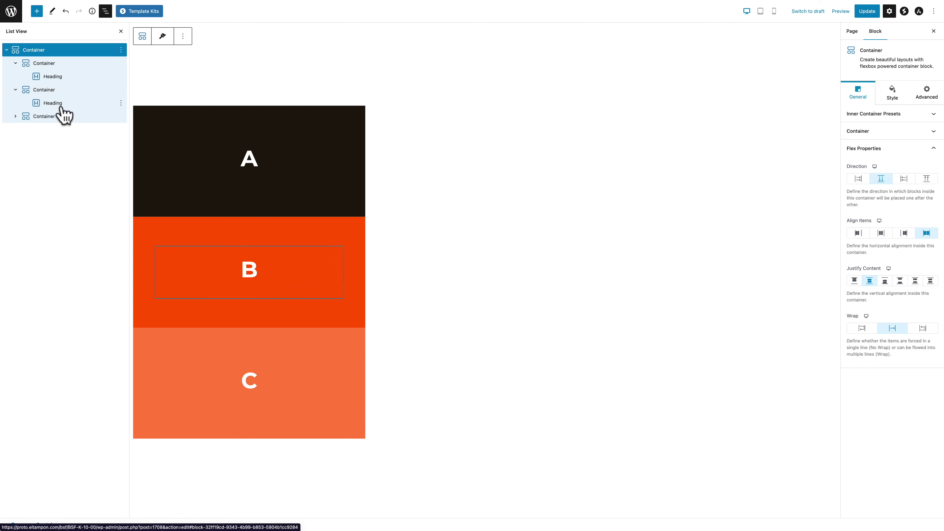
left_click(43, 64)
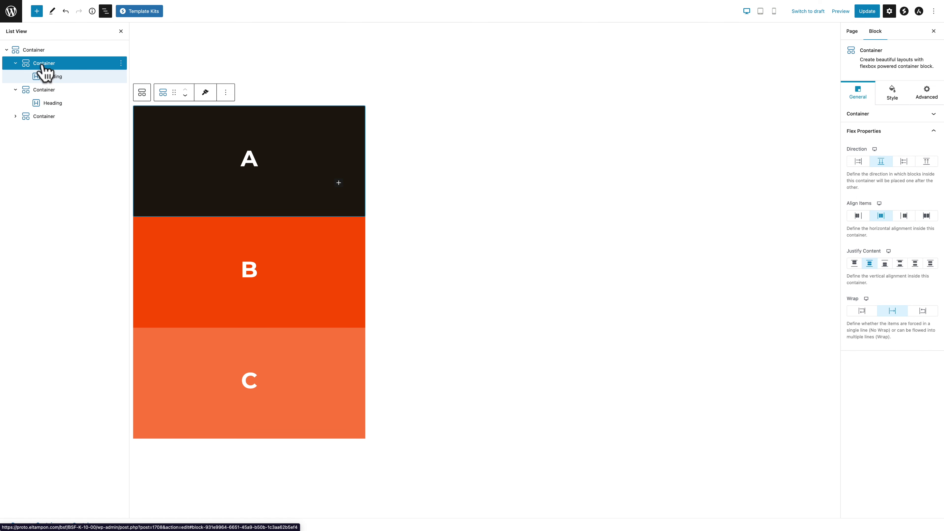
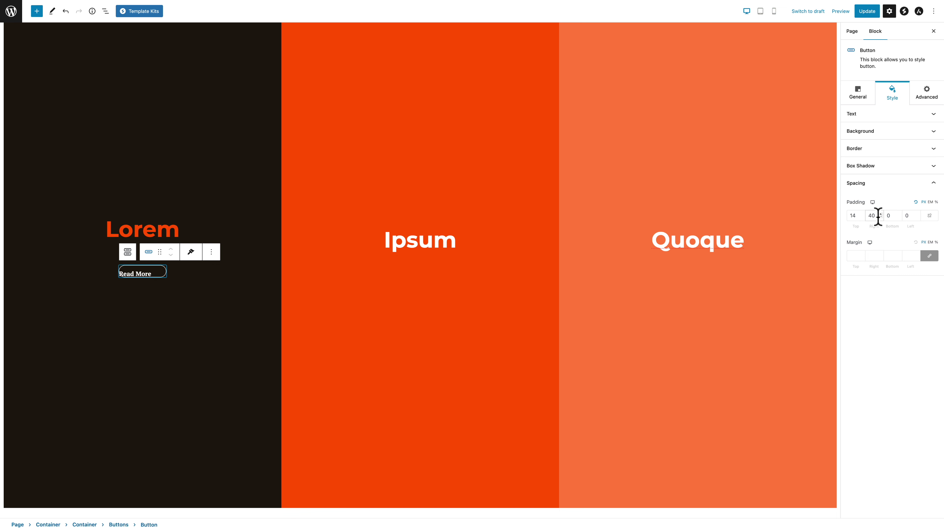
Set the Read More button's bottom padding to 14 px and its left padding to 40 px.
left_click(888, 215)
type("14")
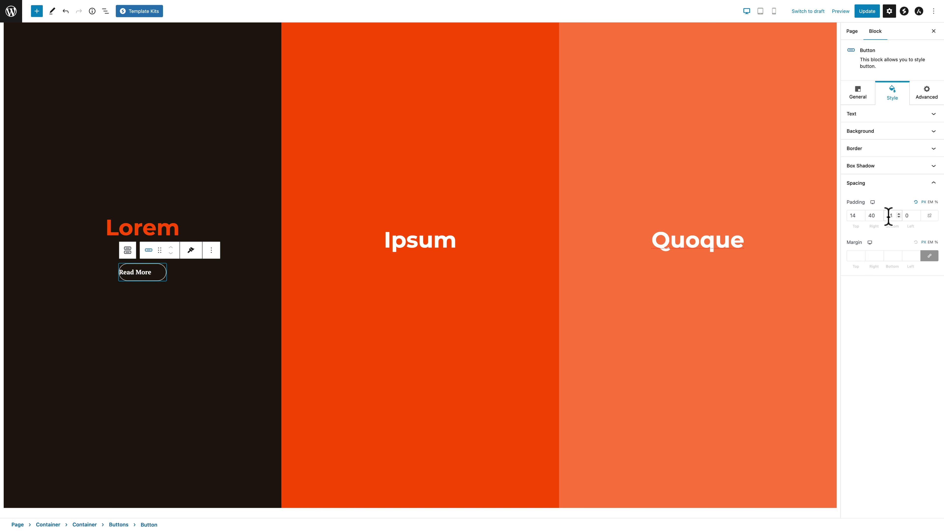
left_click(905, 214)
type("40")
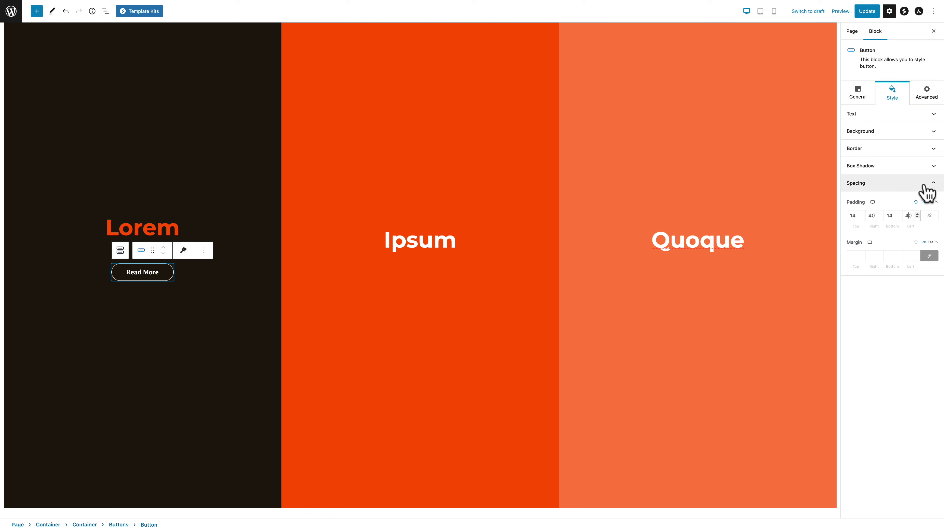
Duplicate the first container's Buttons block and move the copy below the "Ipsum" heading in the second container.
left_click(106, 11)
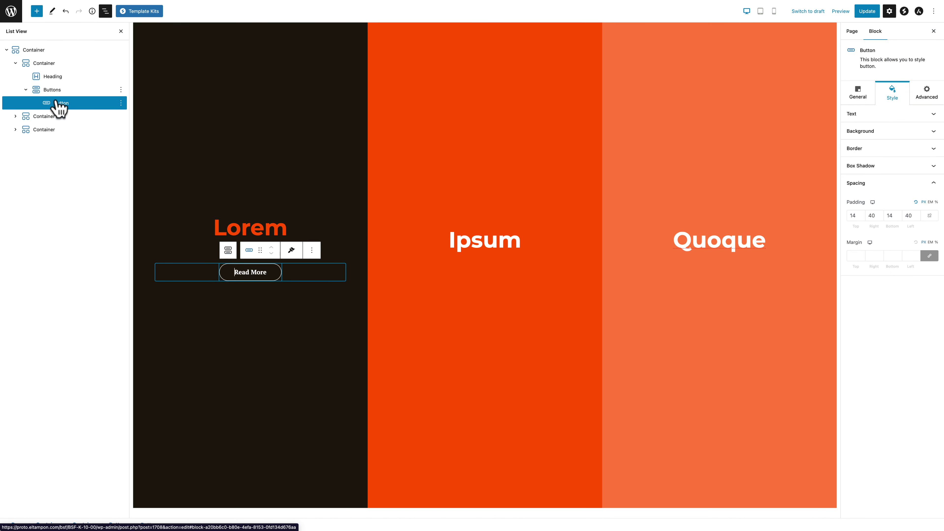
left_click(43, 91)
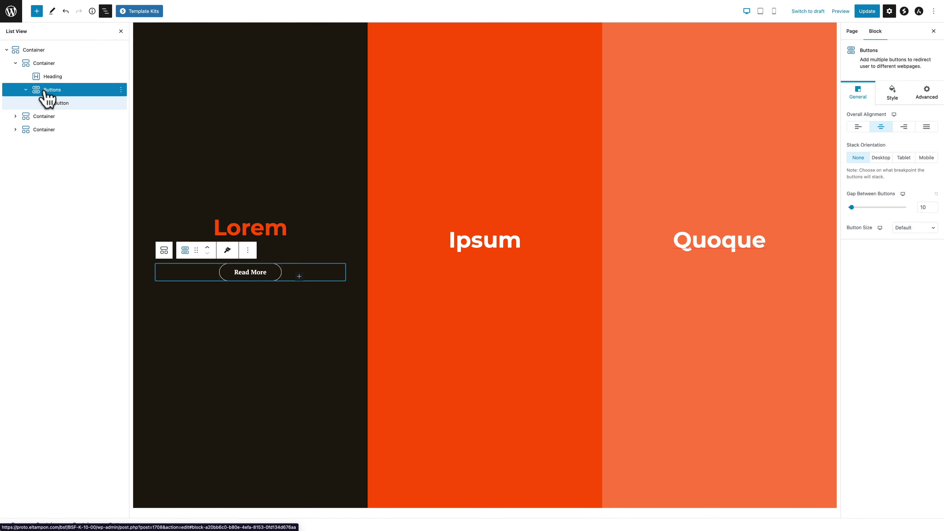
left_click(247, 251)
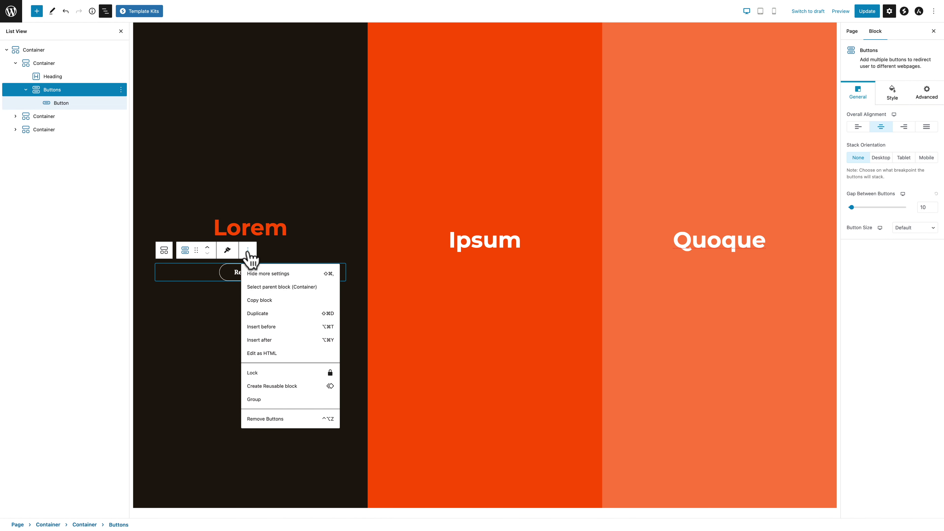
left_click(253, 313)
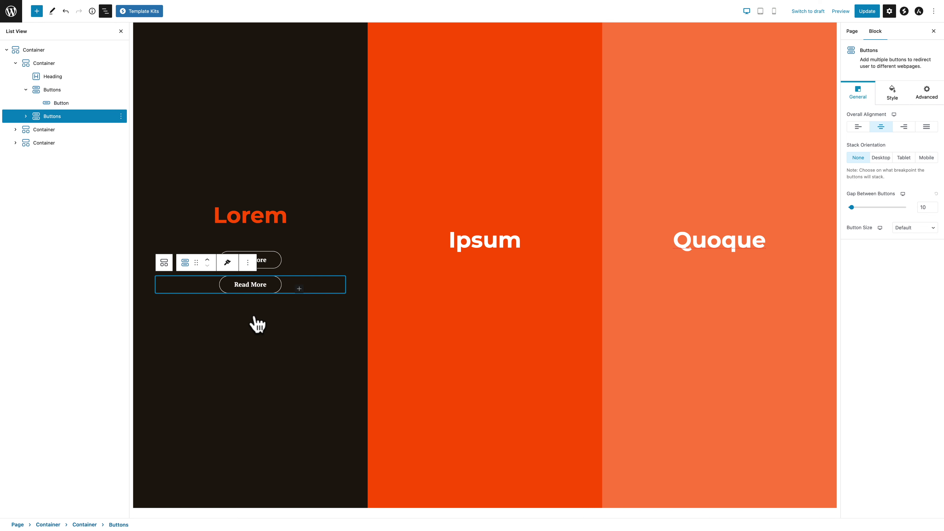
left_click_drag(196, 250, 480, 248)
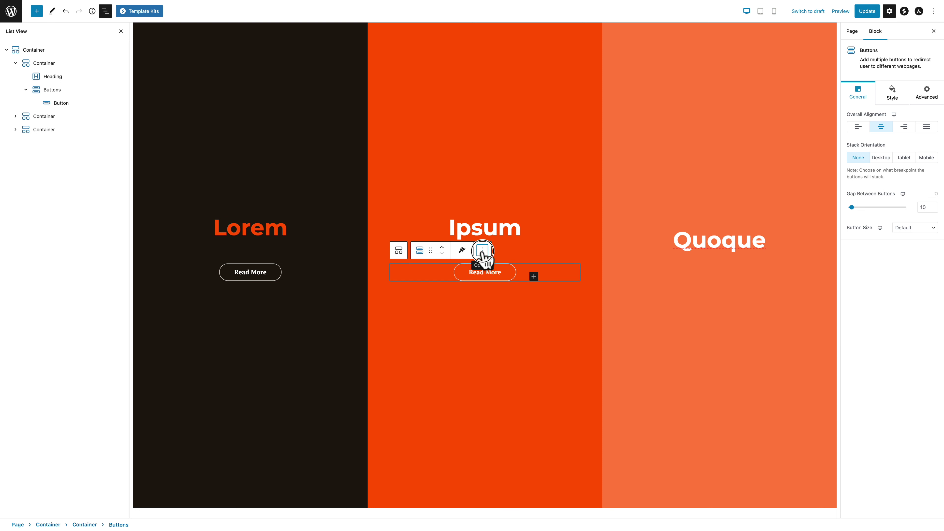
Duplicate the second container's Buttons block and move the copy below the "Quoque" heading in the third container.
left_click(482, 250)
left_click(490, 313)
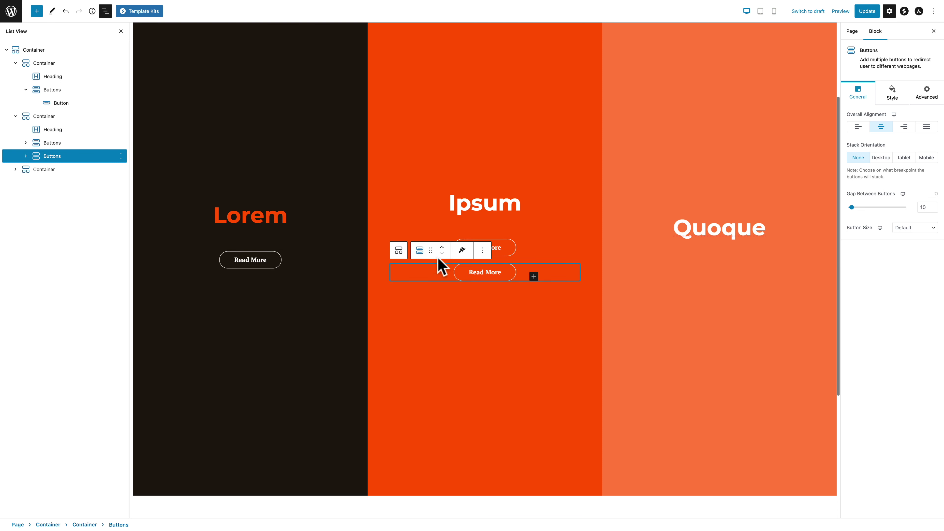
left_click_drag(431, 252, 743, 244)
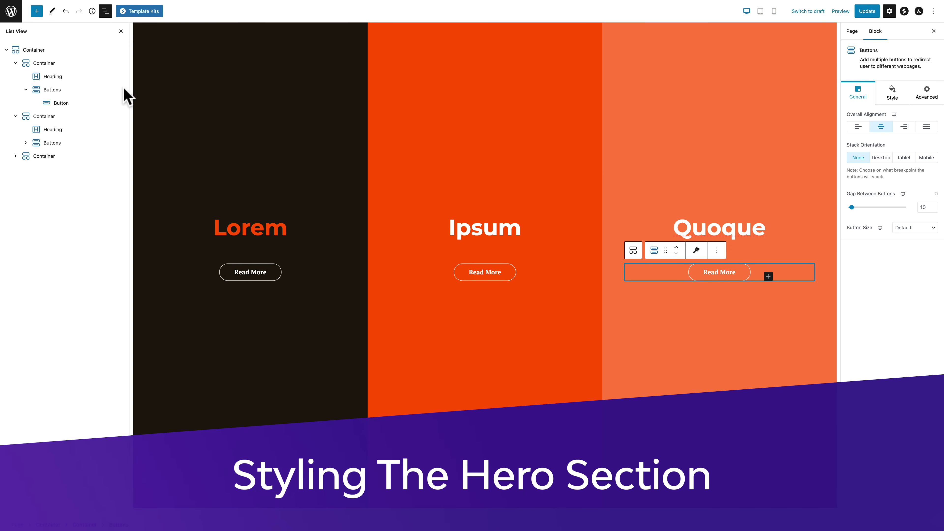
Clear the background color of all three inner containers.
left_click(40, 63)
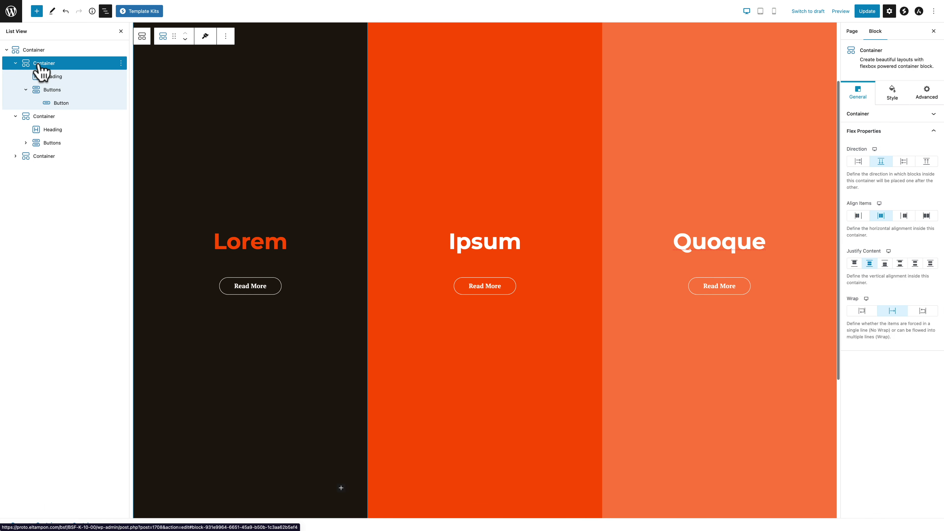
left_click(892, 93)
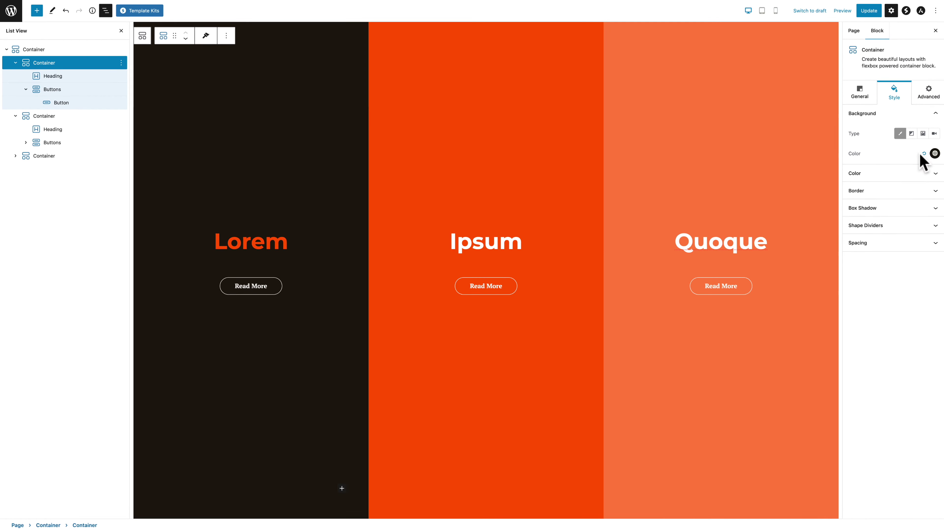
left_click(918, 152)
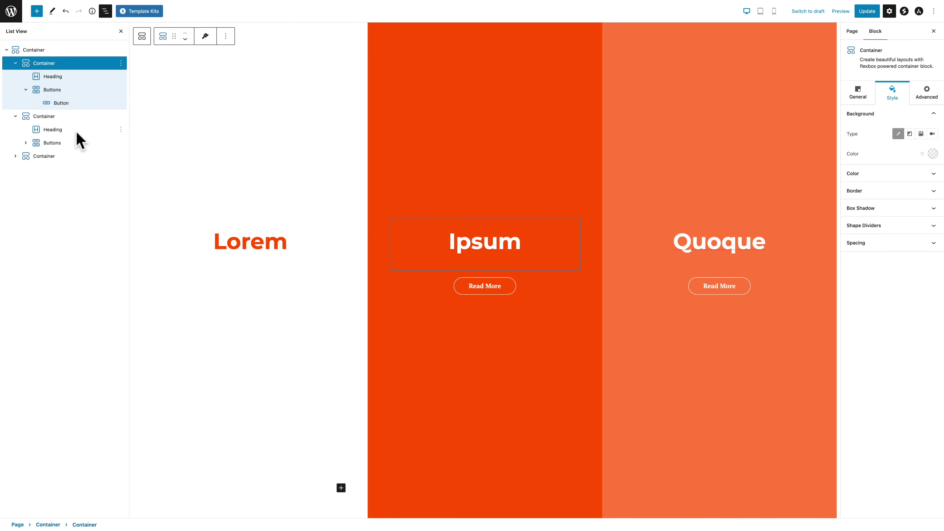
left_click(43, 116)
left_click(921, 154)
left_click(43, 156)
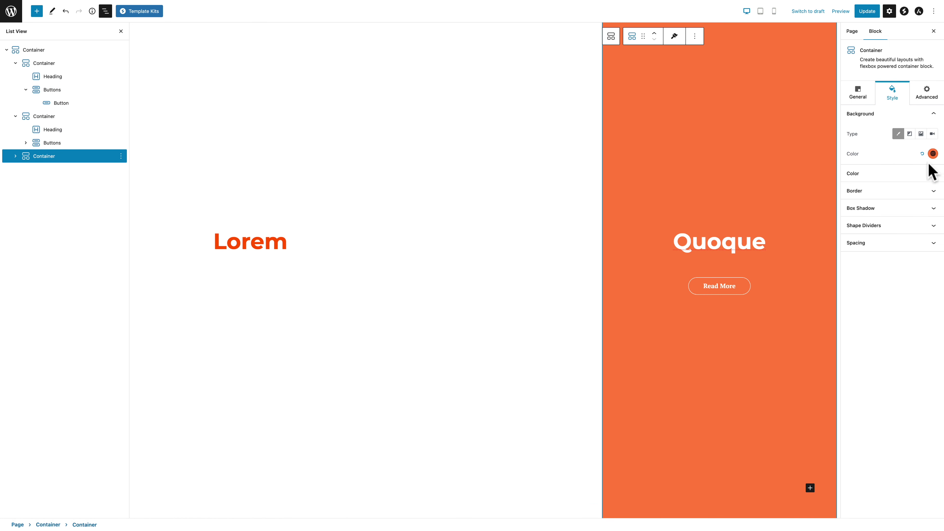
left_click(922, 154)
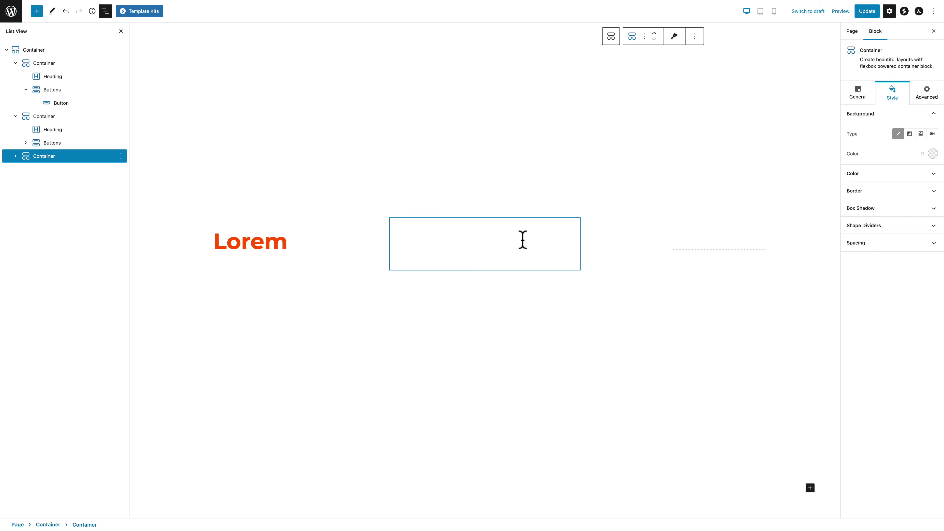
Give the outer container an image background using hero-desktop-01b.webp from the media library.
left_click(22, 51)
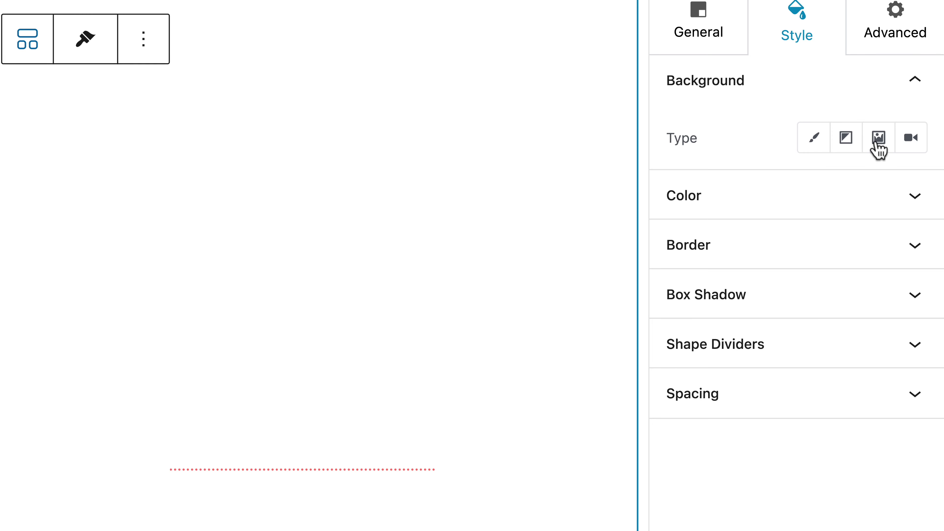
left_click(878, 137)
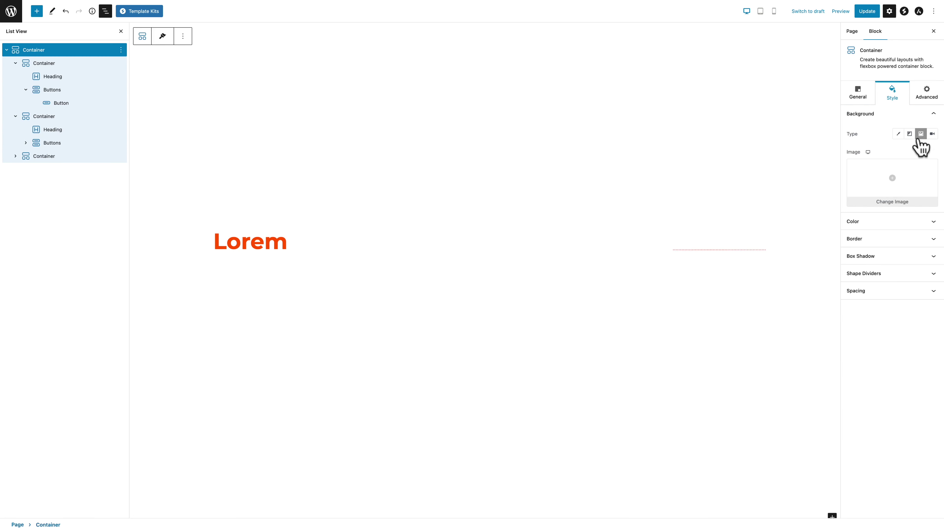
left_click(891, 186)
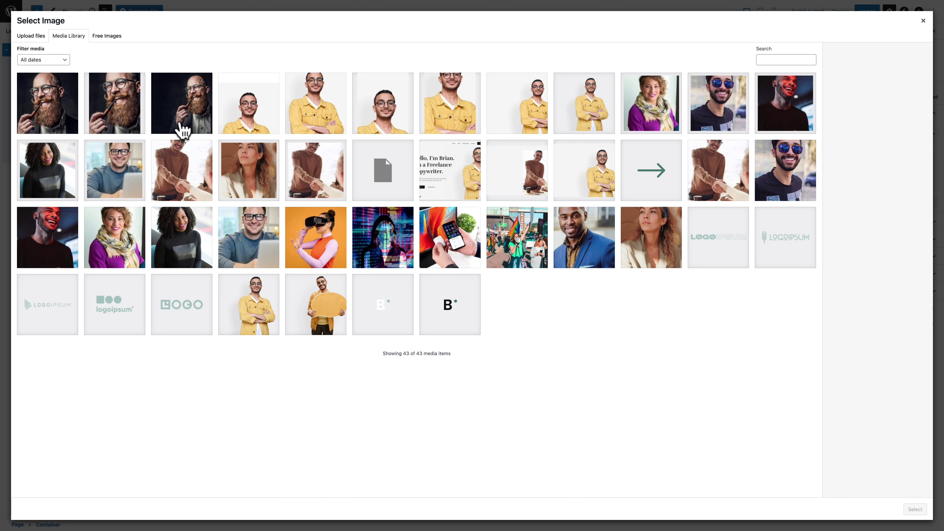
left_click(184, 112)
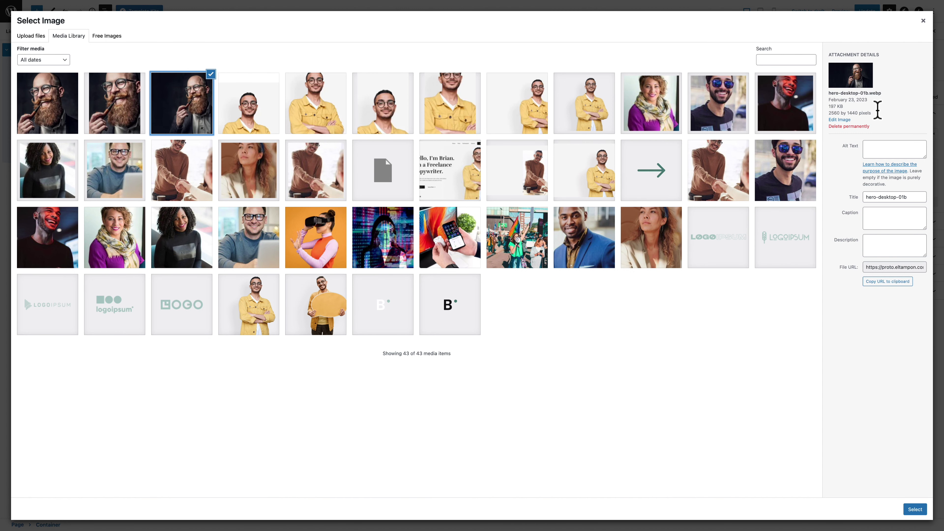
left_click(914, 508)
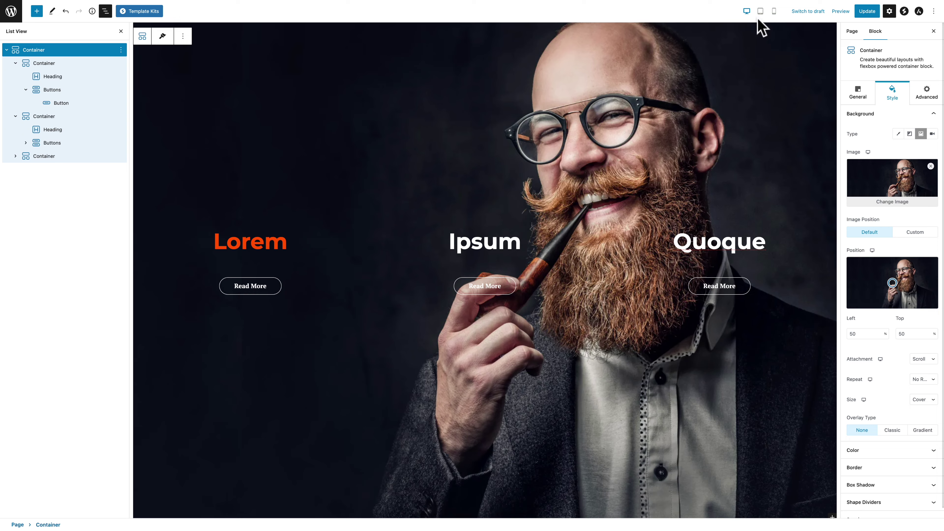
For tablet, set the outer container's background position to 53% left and 49% top, and use hero-tablet-01b.webp as its image.
left_click(760, 12)
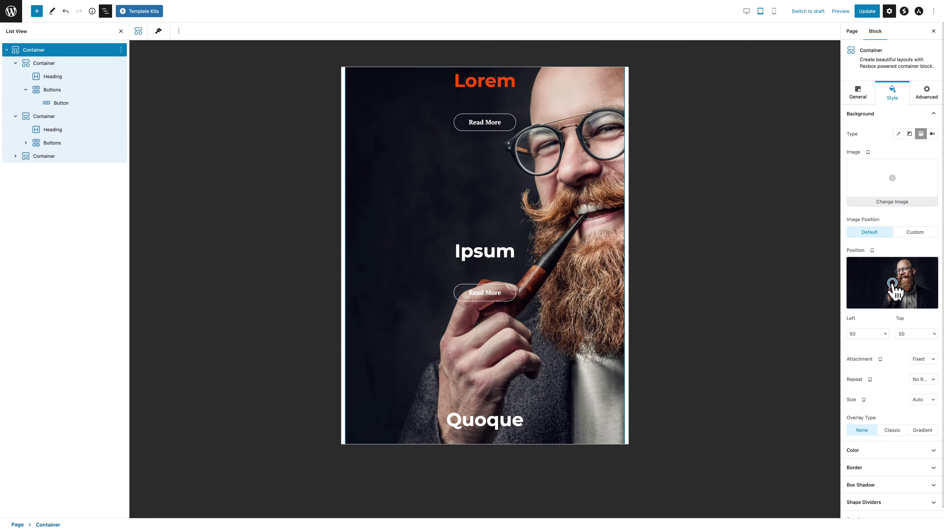
mouse_move(892, 282)
left_mouse_down()
mouse_move(911, 284)
mouse_move(868, 282)
mouse_move(896, 283)
left_mouse_up()
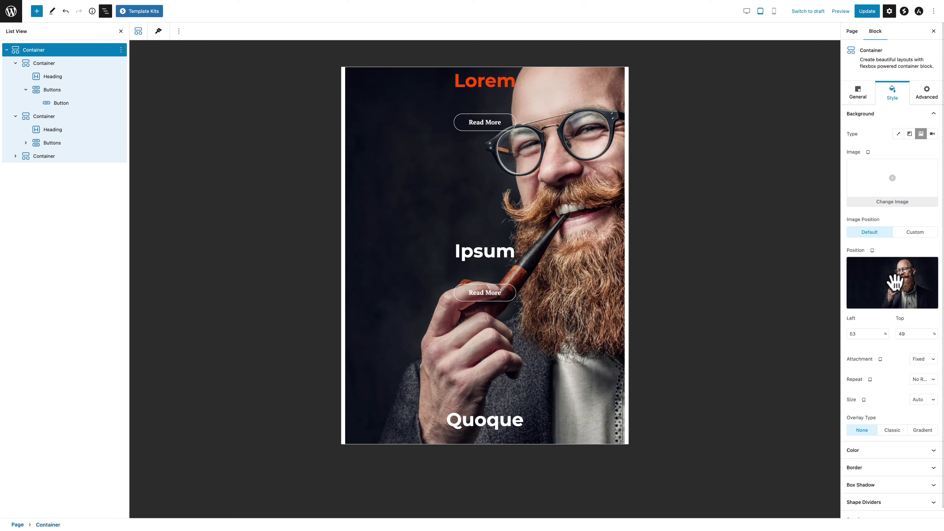
key("ctrl+s")
left_click(894, 180)
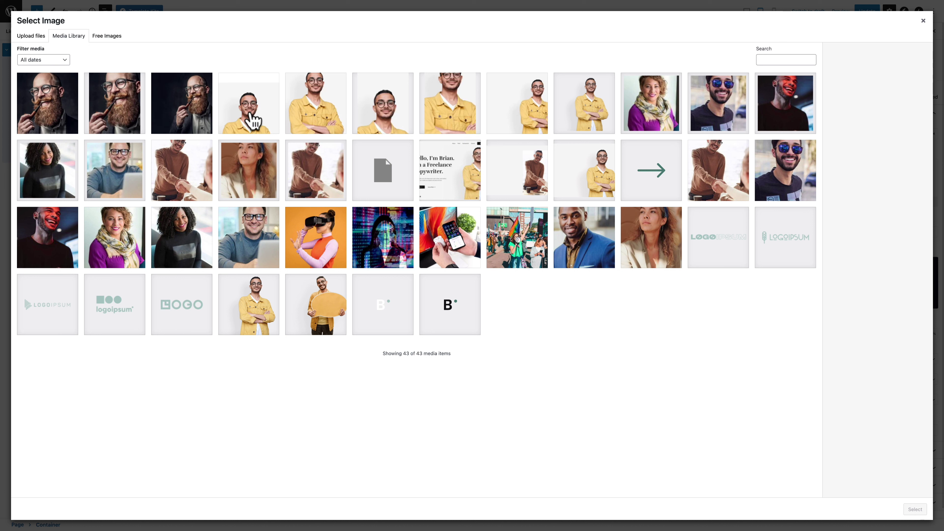
left_click(69, 107)
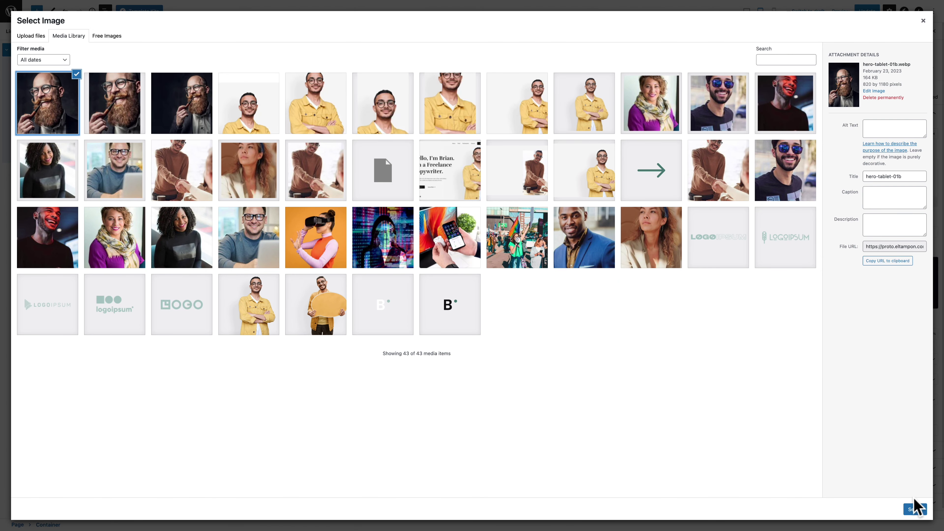
left_click(914, 506)
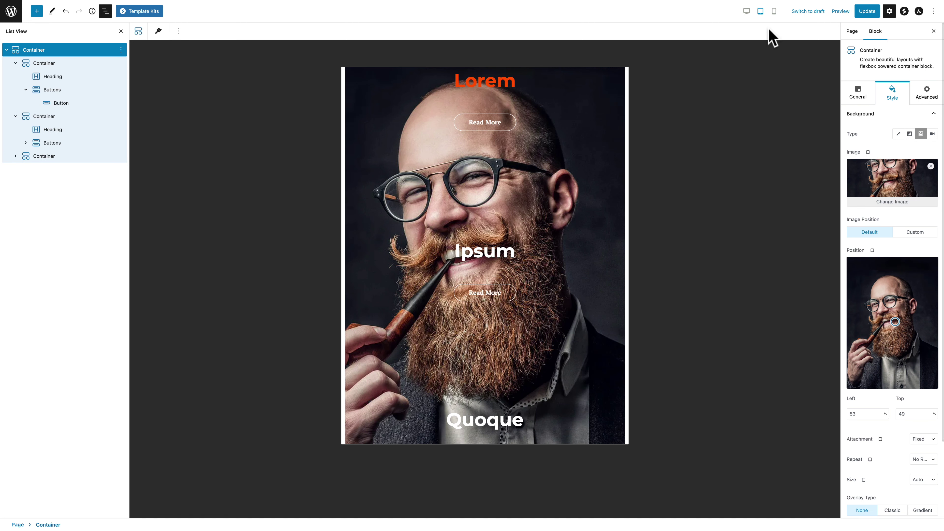
Use hero-mobile-01b.webp as the outer container's mobile background image and compare the desktop, tablet and mobile views.
left_click(774, 11)
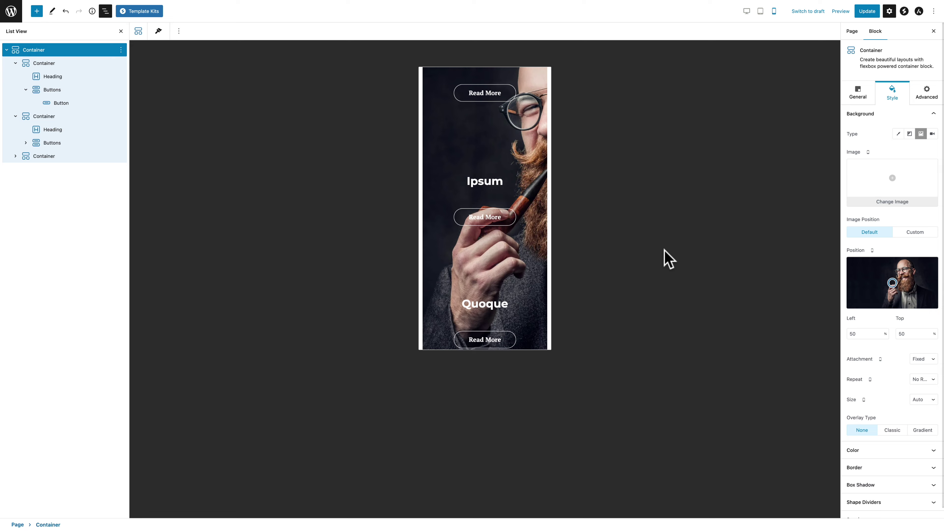
left_click(889, 190)
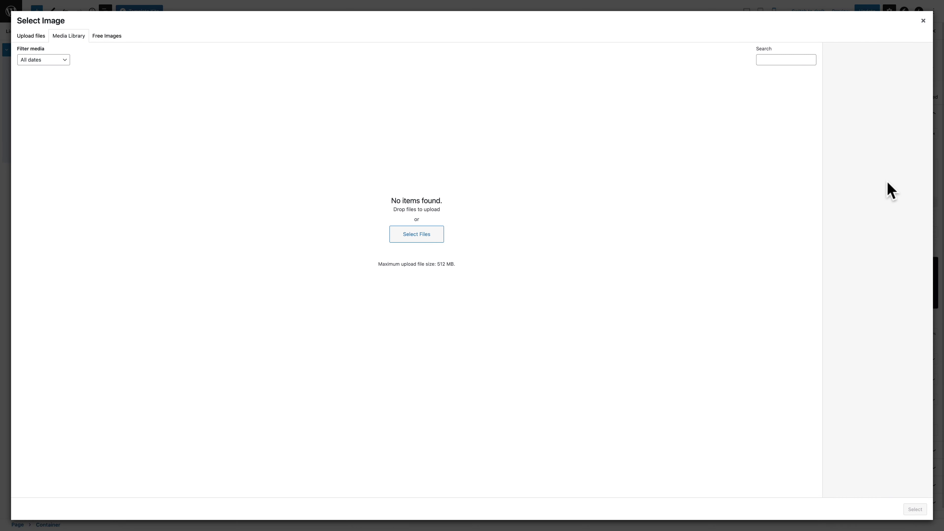
left_click(128, 108)
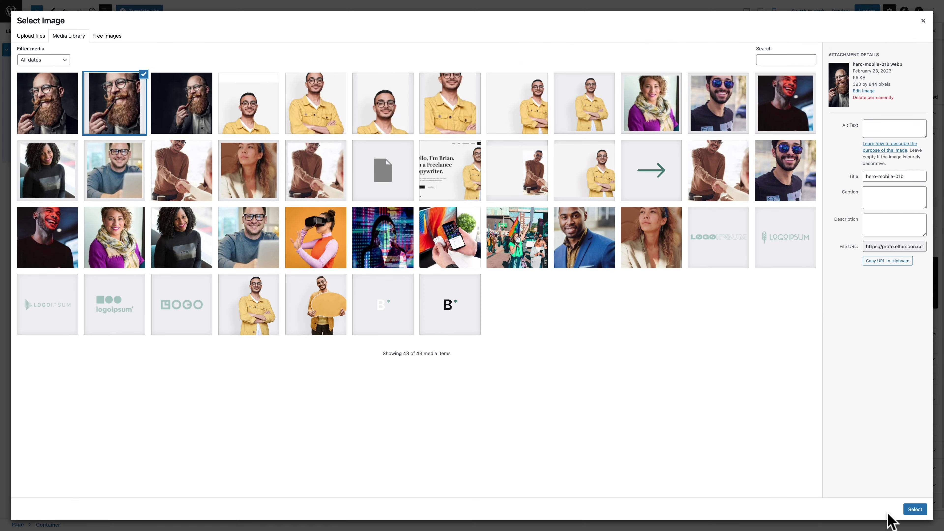
left_click(913, 509)
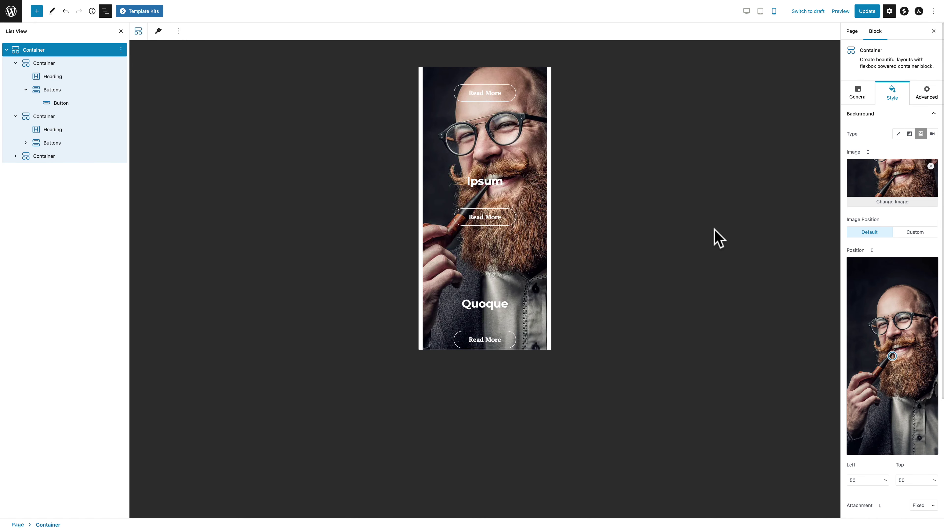
left_click(747, 11)
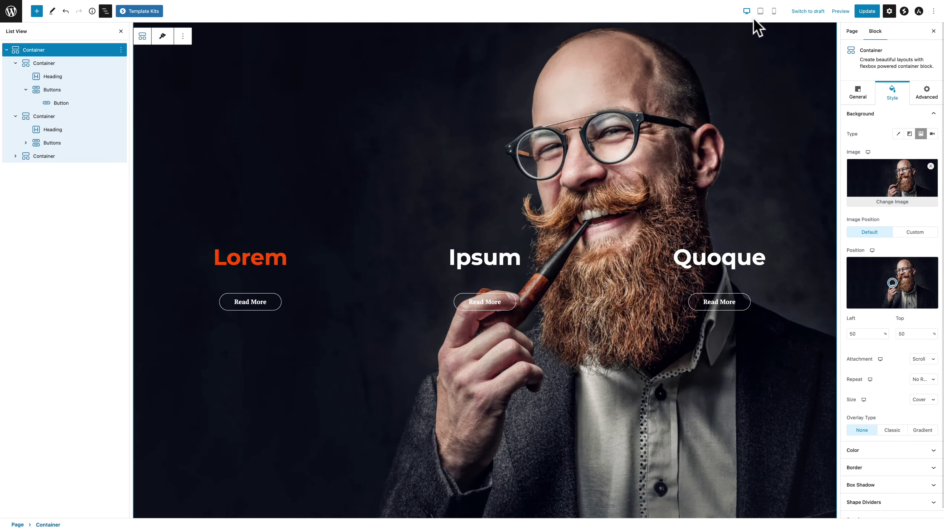
left_click(759, 12)
scroll(537, 196, "down", 3)
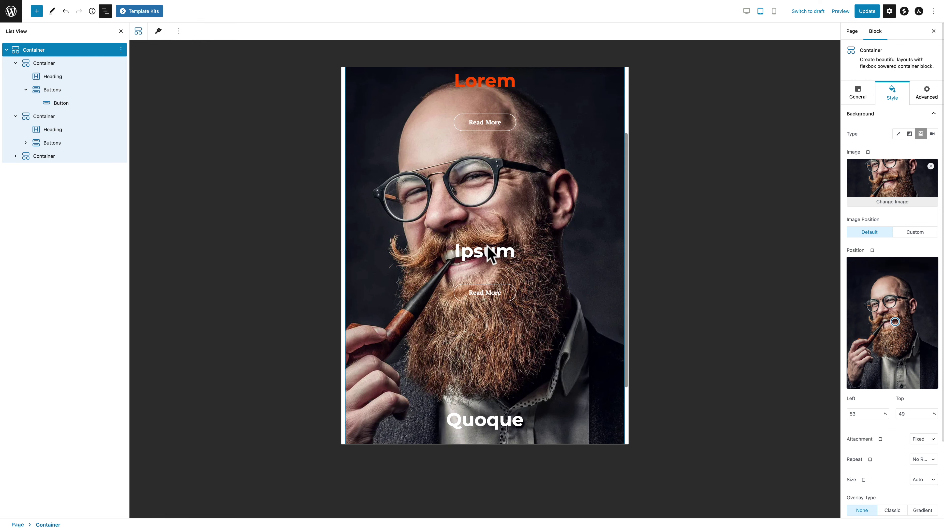
left_click(774, 11)
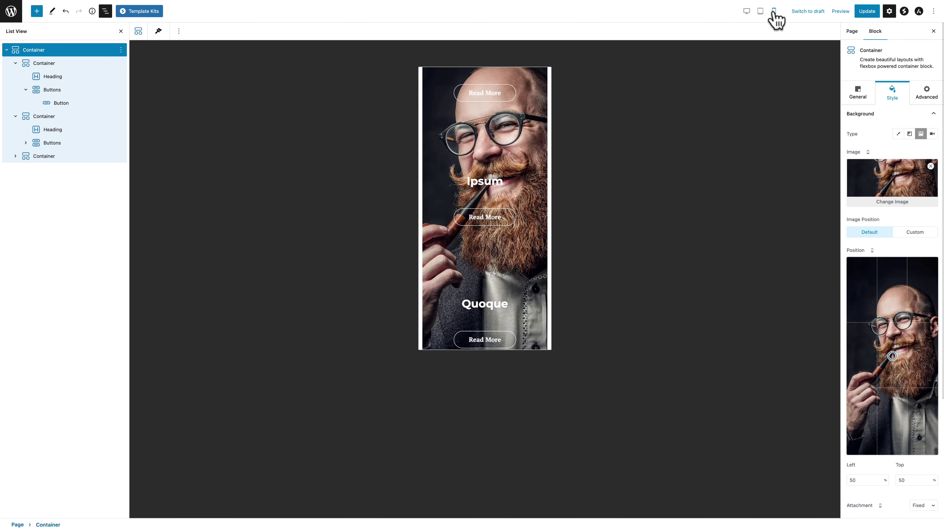
In desktop view, add a classic overlay with color #4D4D4DAD to the outer container's background image.
left_click(746, 12)
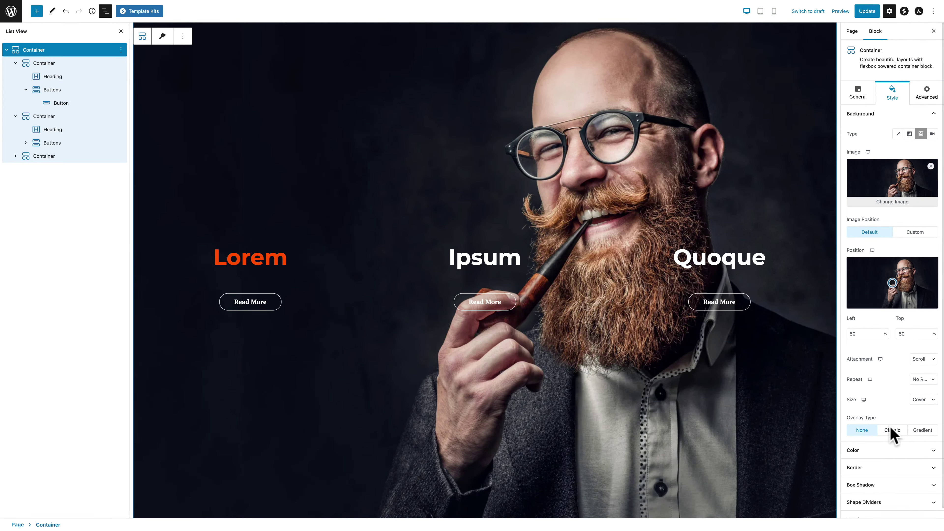
left_click(891, 429)
left_click(933, 449)
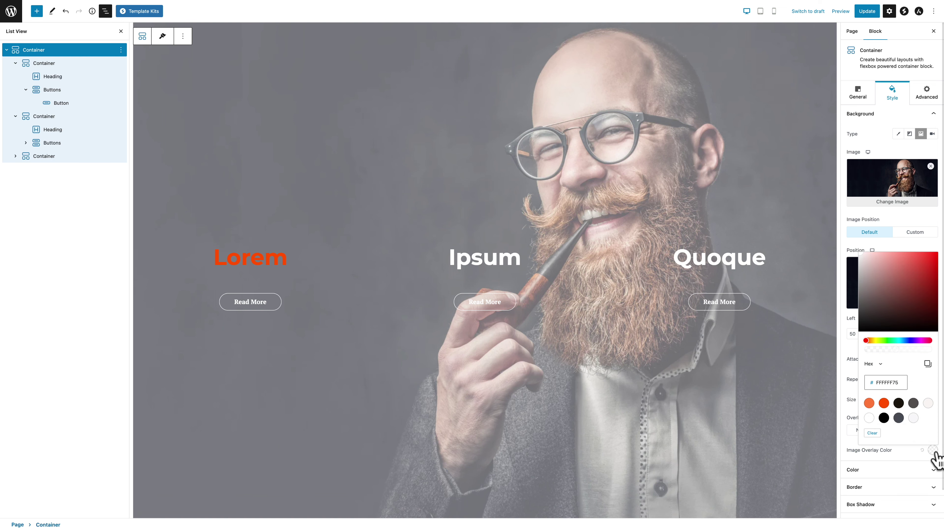
double_click(889, 384)
type("4D4D4DAD")
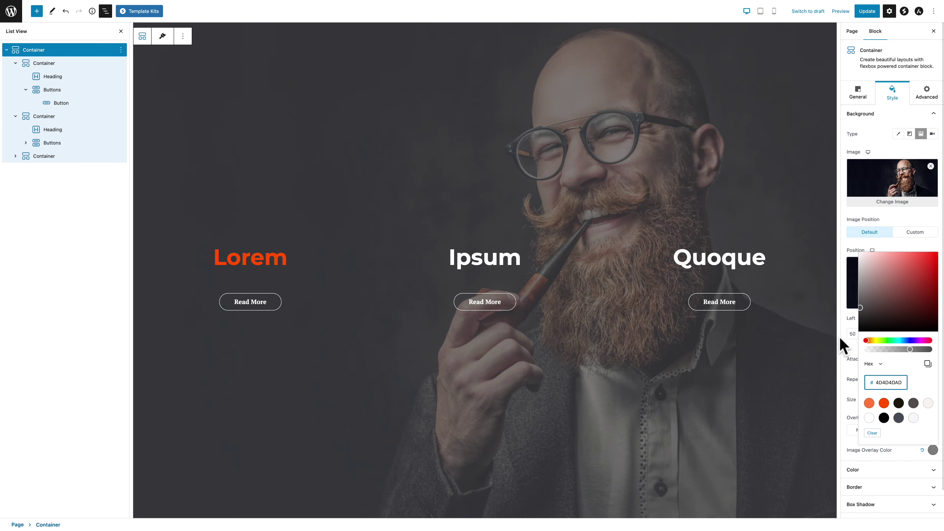
left_click(841, 344)
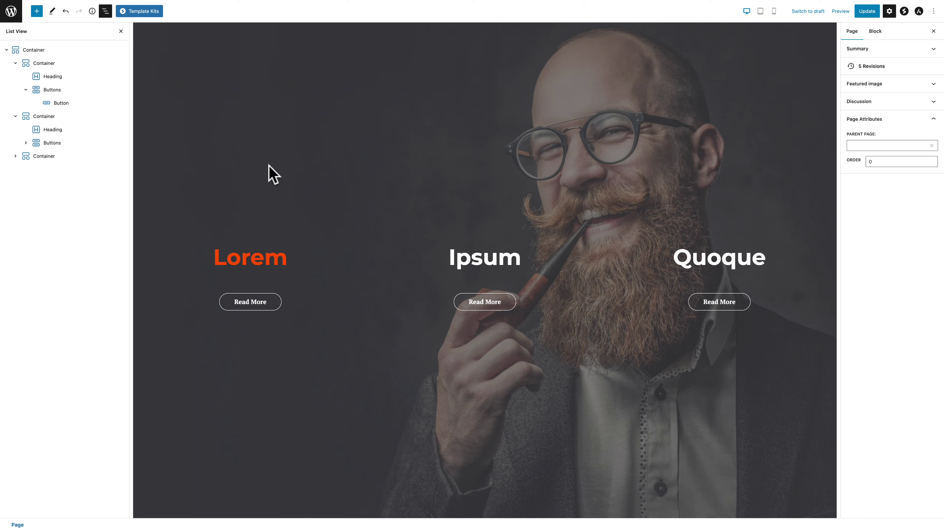
Give the first inner container a solid border with unlinked widths of 1 on the right and 0 on the other sides.
left_click(38, 63)
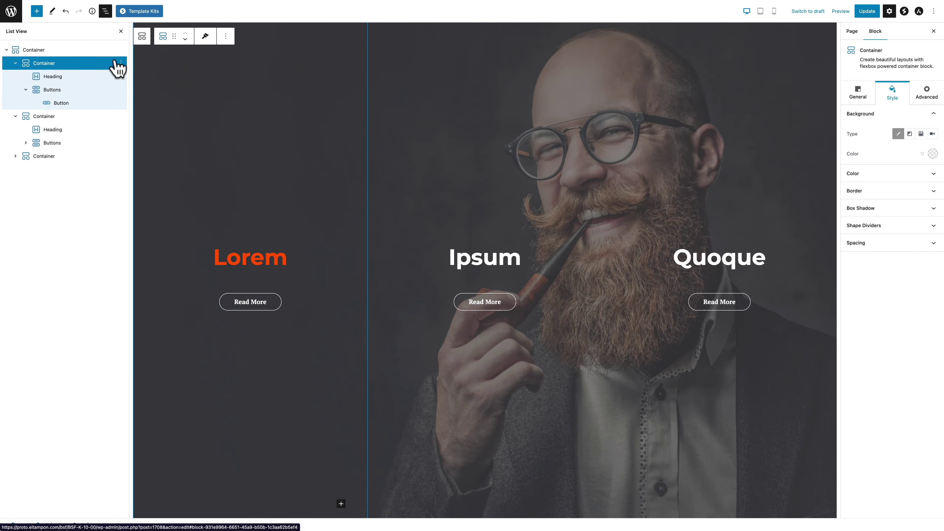
left_click(862, 189)
left_click(932, 171)
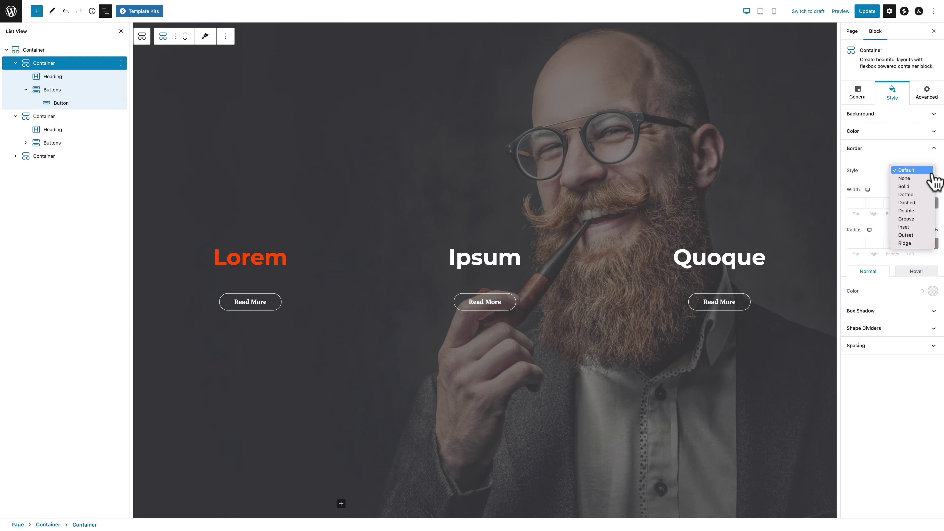
left_click(921, 188)
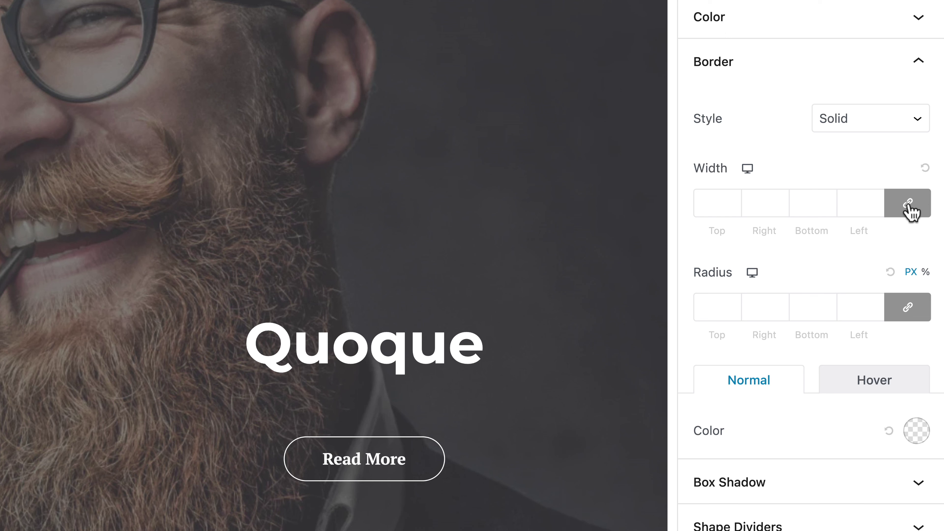
left_click(907, 204)
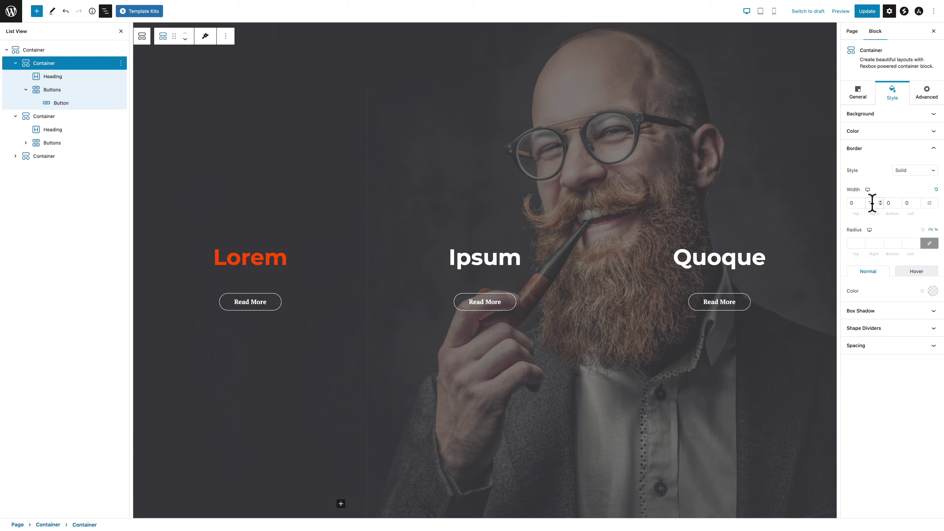
Set the first inner container's border color to semi-transparent white, #FFFFFF85, and copy the color code.
left_click(933, 292)
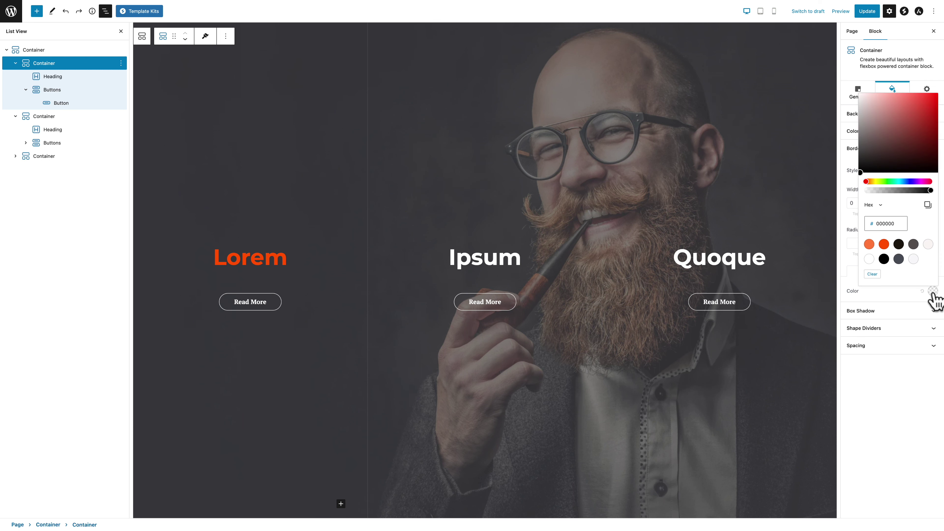
left_click(870, 260)
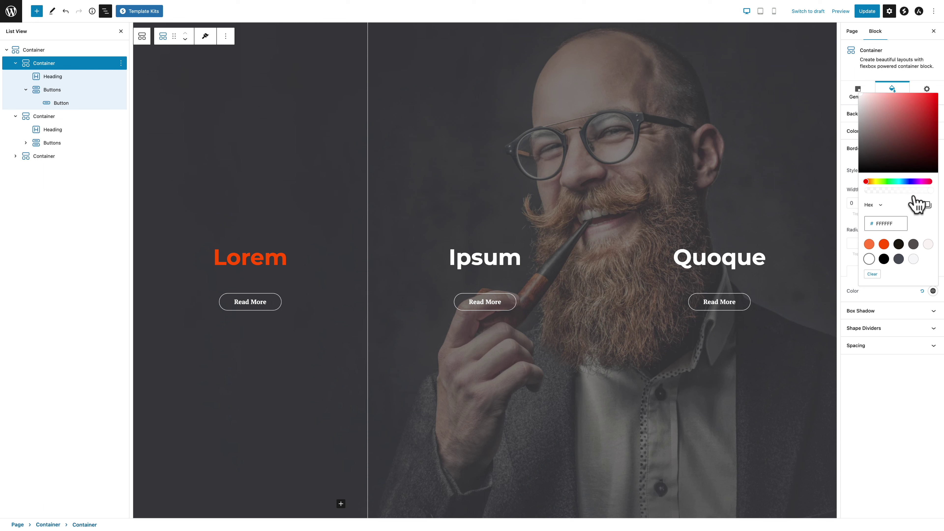
left_click_drag(930, 191, 900, 192)
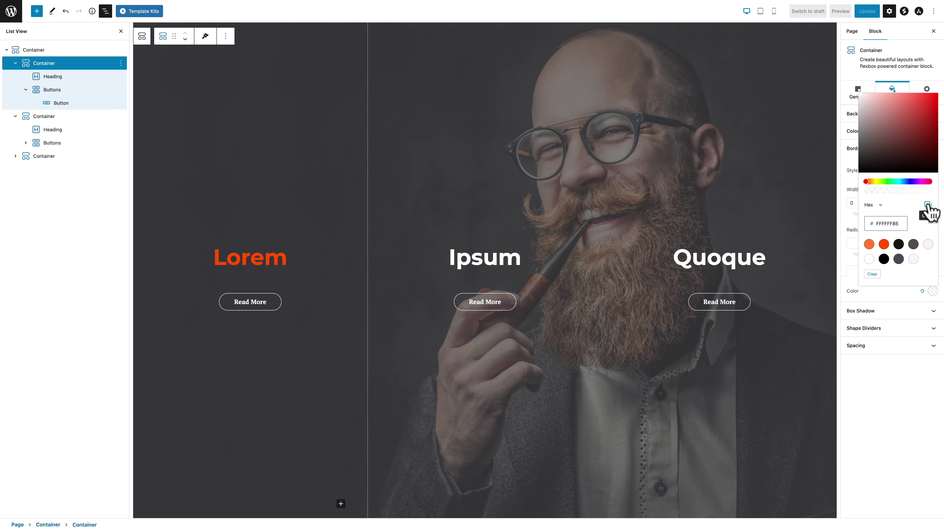
left_click(900, 469)
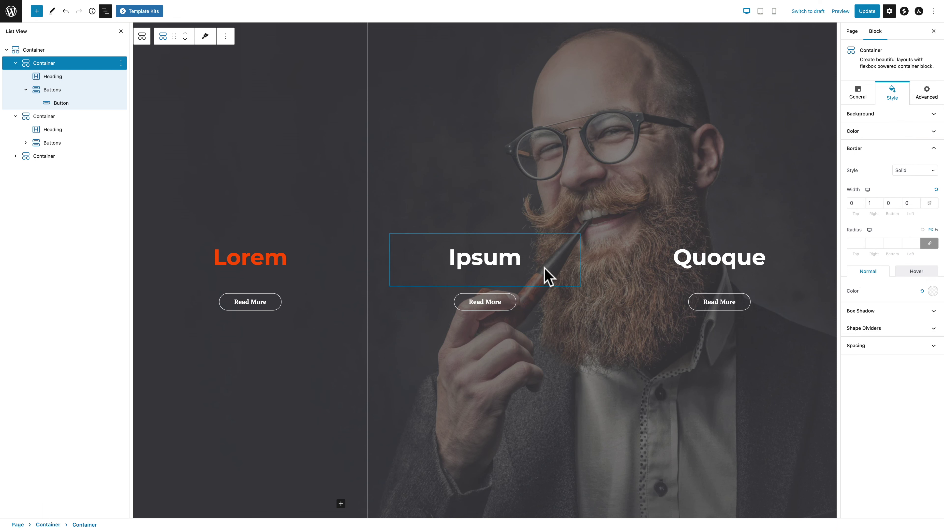
Give the second inner container a solid border with unlinked widths of 1 on the right and 0 on the other sides.
left_click(43, 118)
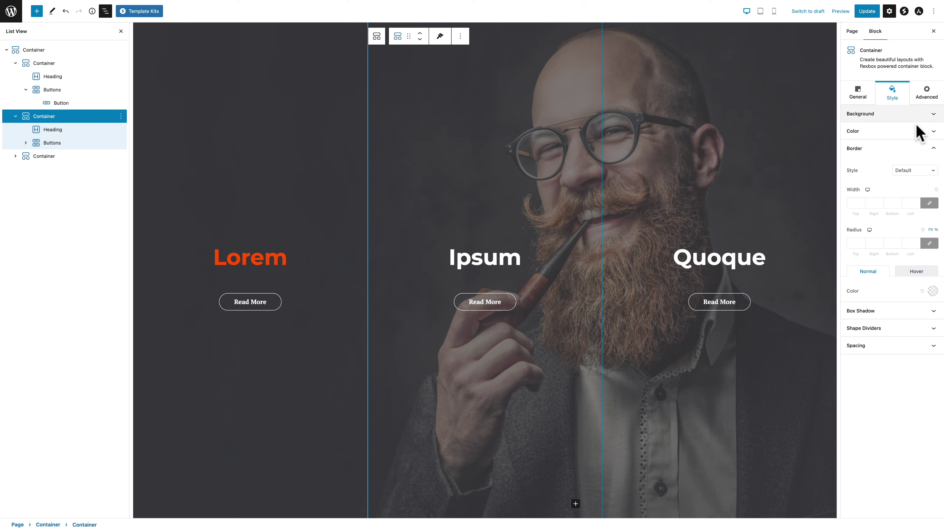
left_click(913, 171)
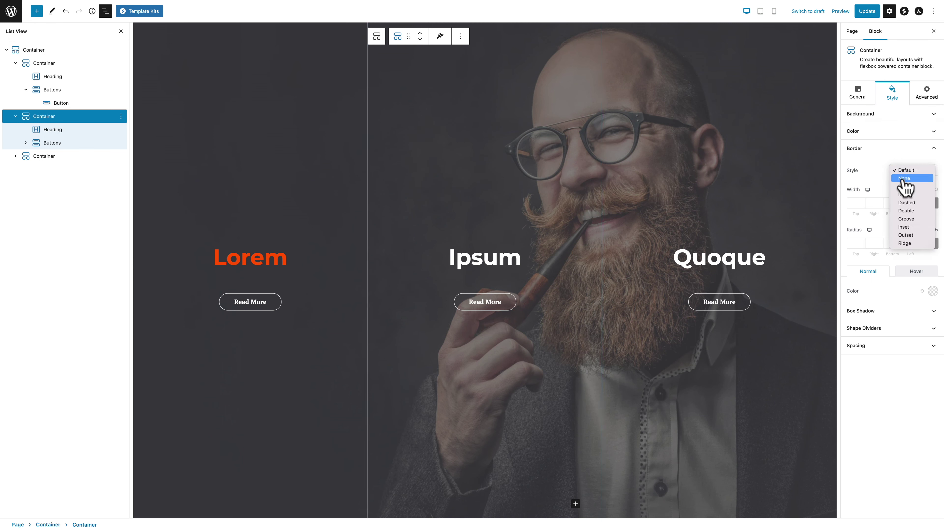
left_click(903, 181)
left_click(929, 204)
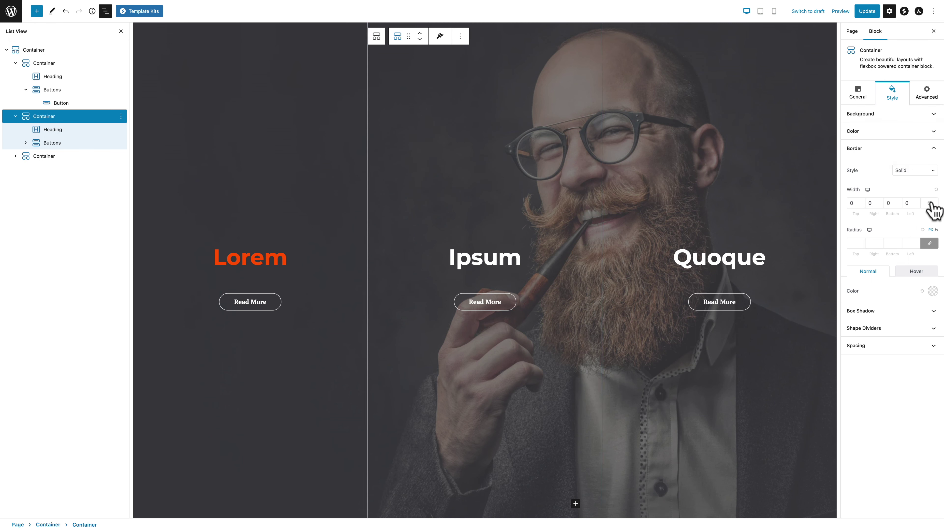
type("1")
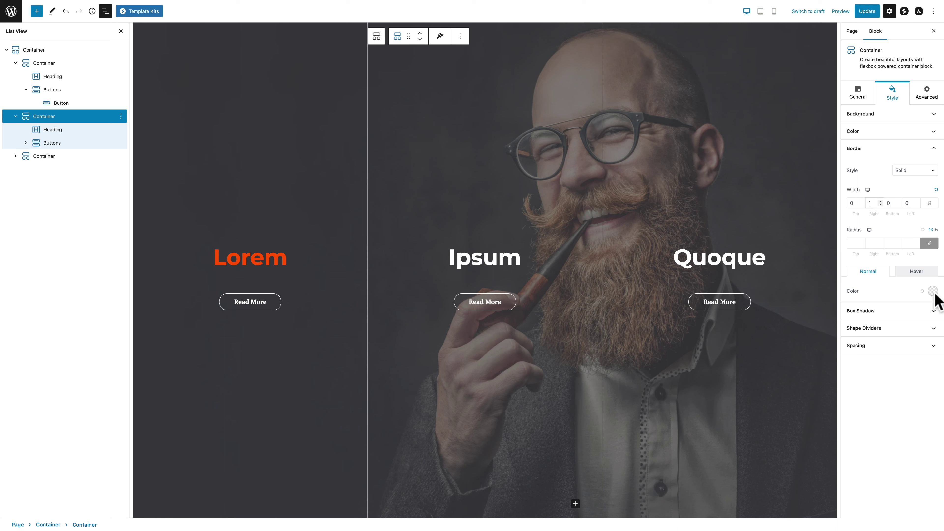
Set the second inner container's border color to #FFFFFF85.
left_click(932, 291)
double_click(883, 224)
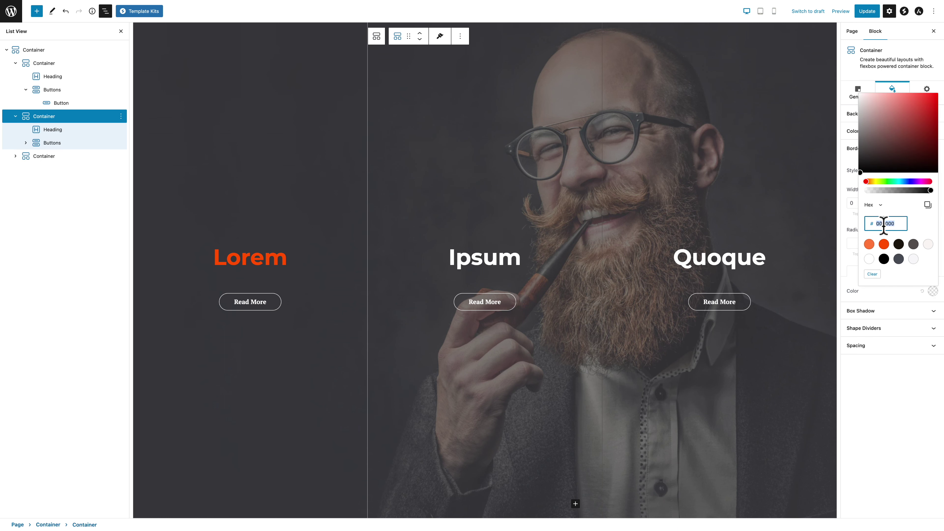
type("ffffff")
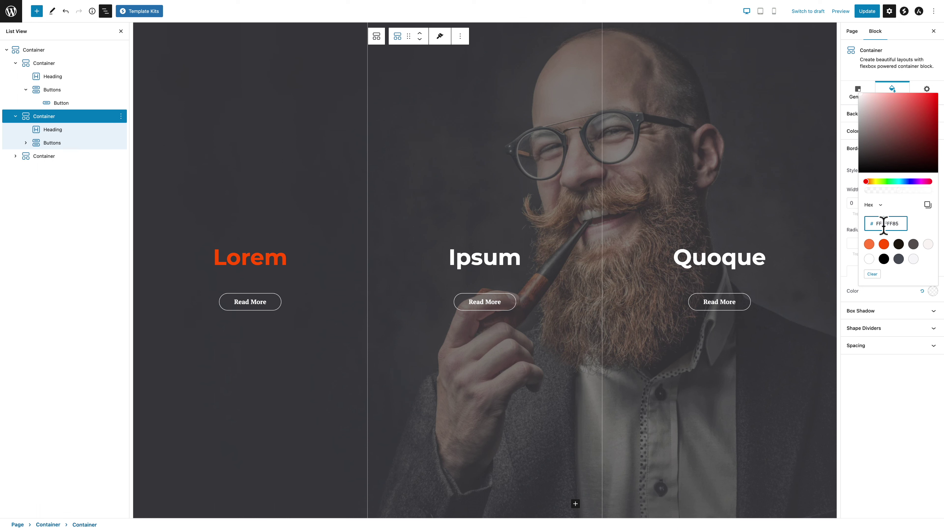
Save the page and check the hero section on the front end at iPad Air and desktop sizes.
left_click(908, 425)
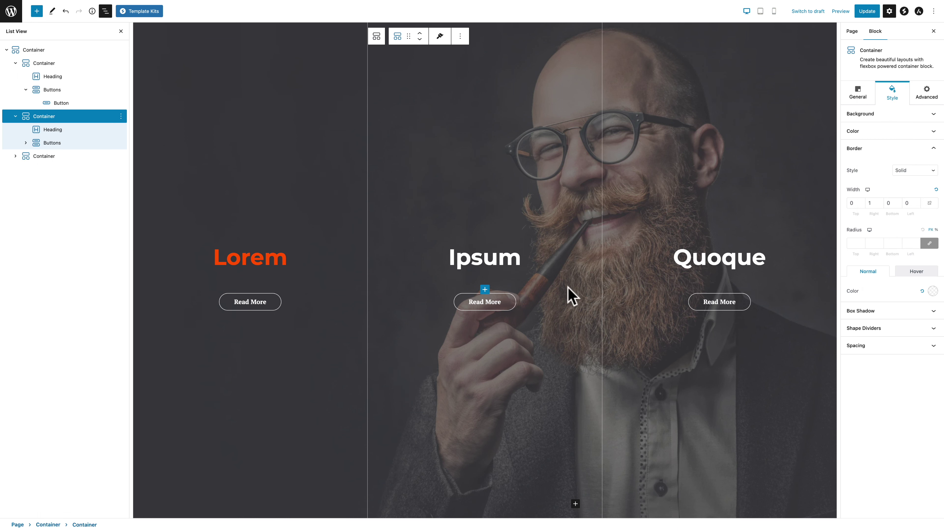
key("ctrl+s")
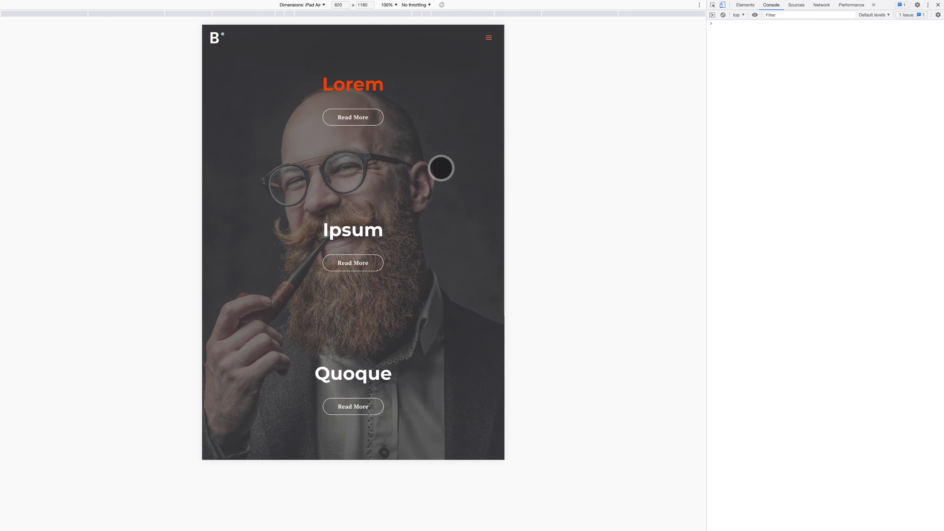
key("alt+super+i")
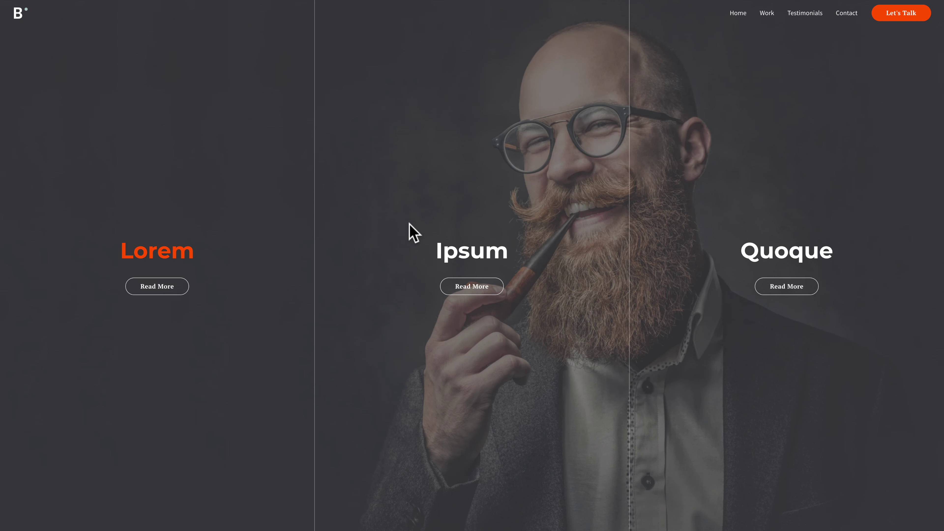
key("ctrl+Left")
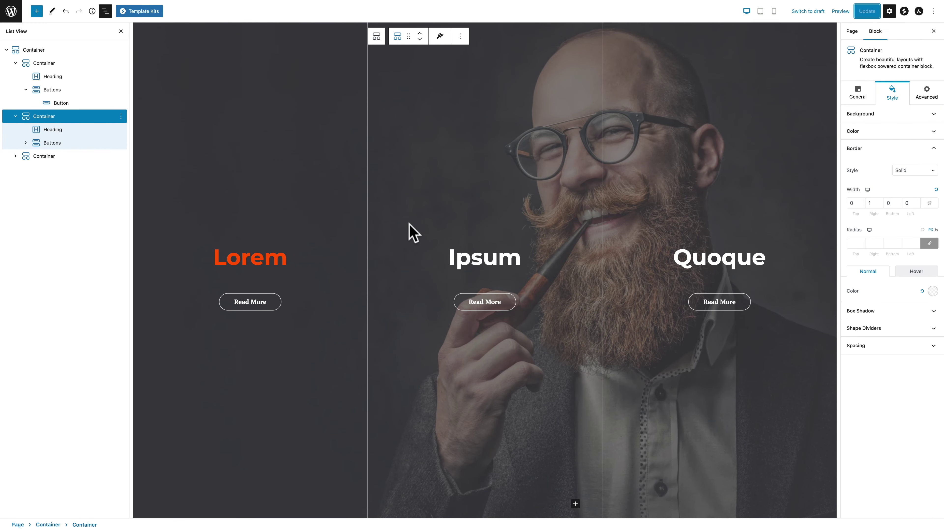
In tablet view, set the first inner container's border width to 1 on the bottom and 0 on the top.
left_click(761, 12)
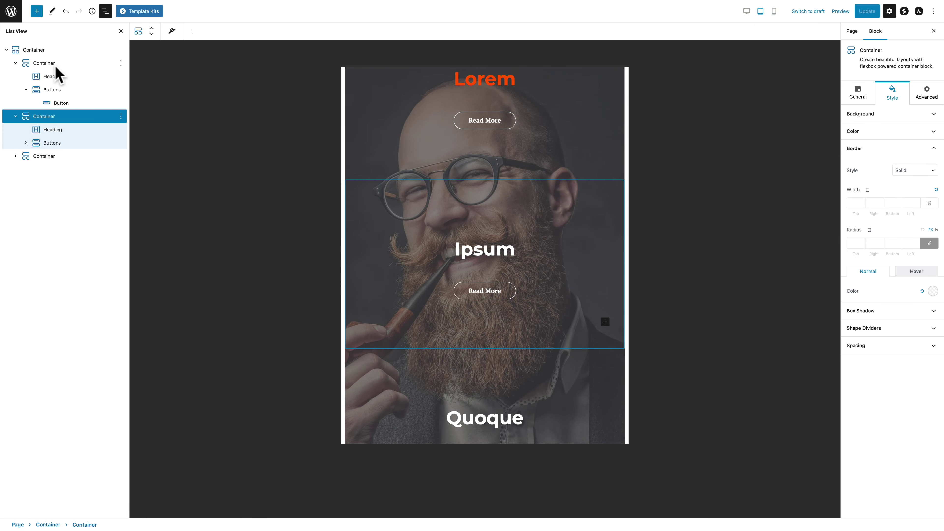
left_click(48, 66)
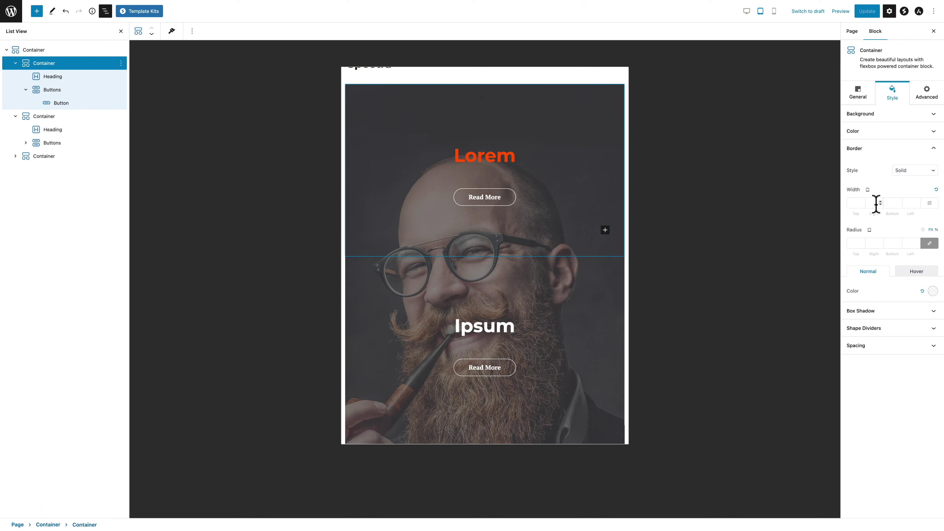
left_click(893, 203)
type("1")
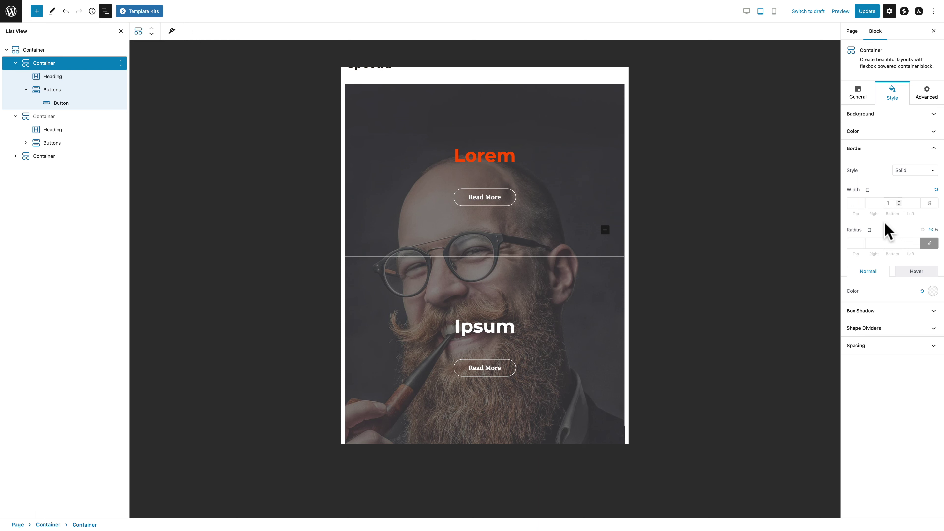
left_click(855, 203)
type("0")
Set the second inner container's tablet border widths to 1 on the bottom and 0 on the other sides, and update the page.
left_click(45, 117)
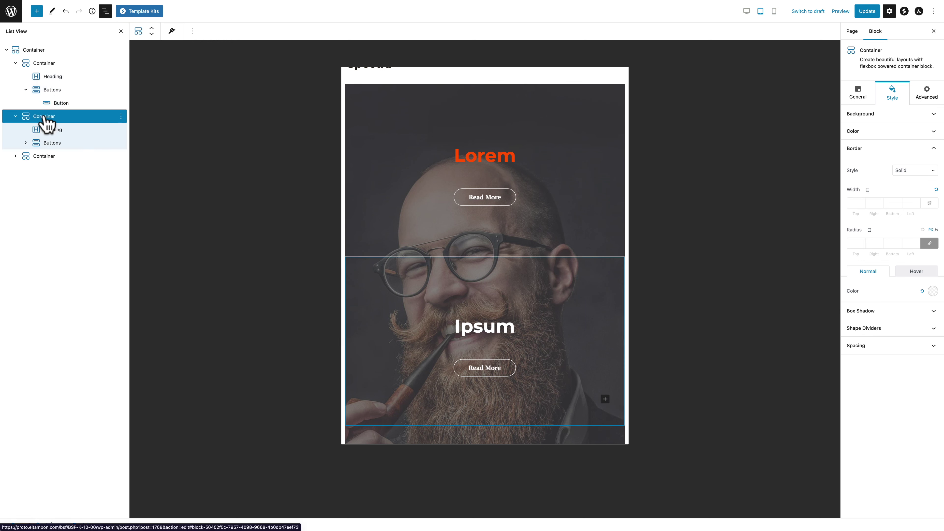
left_click(891, 204)
type("1")
left_click(853, 204)
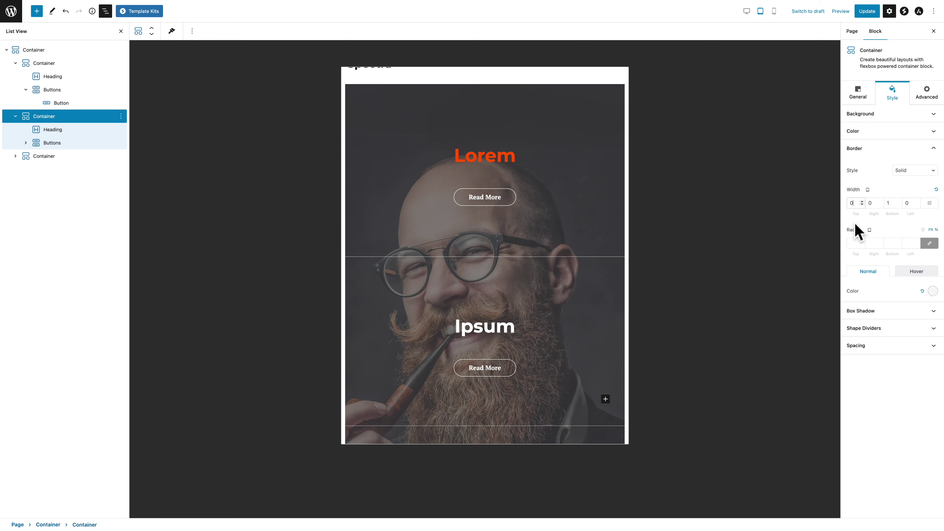
left_click(867, 12)
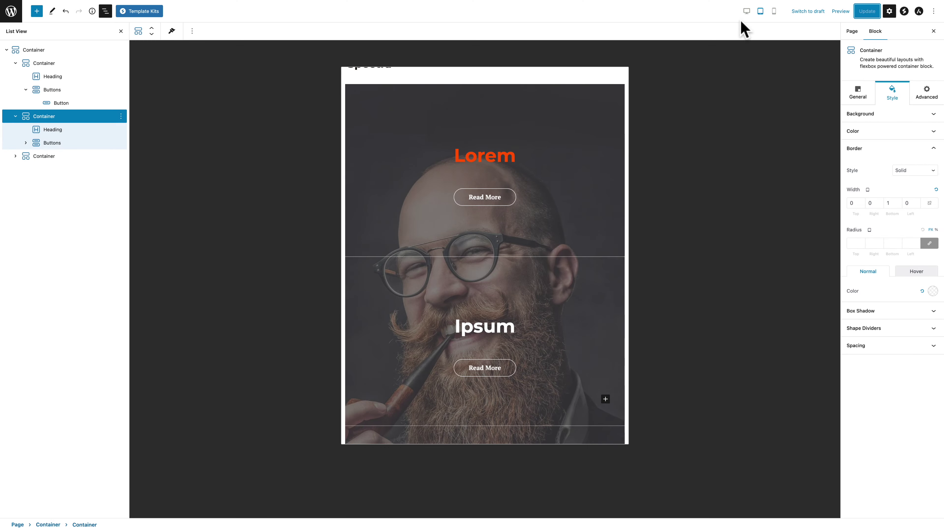
Return to desktop view, collapse the hero container, and add a new Spectra container with a two-column layout, wide first and narrow second.
left_click(746, 13)
scroll(681, 120, "down", 3)
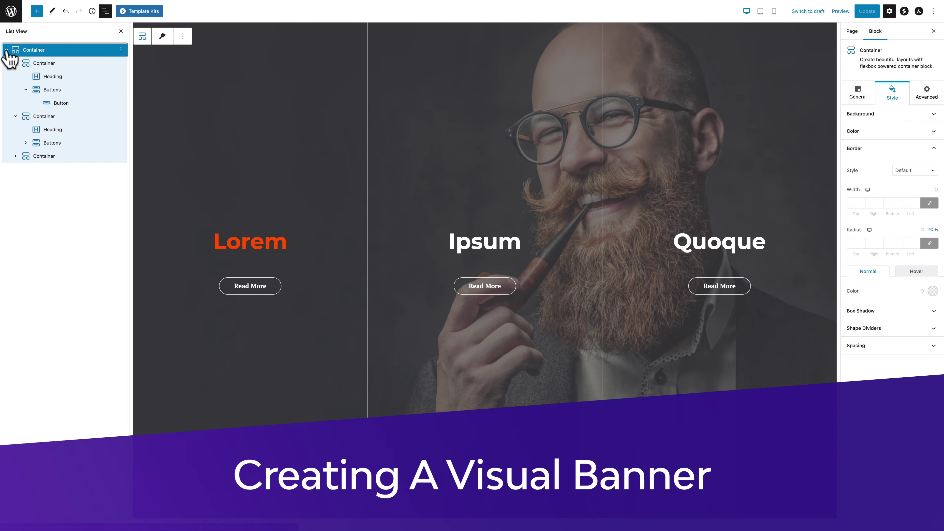
left_click(7, 50)
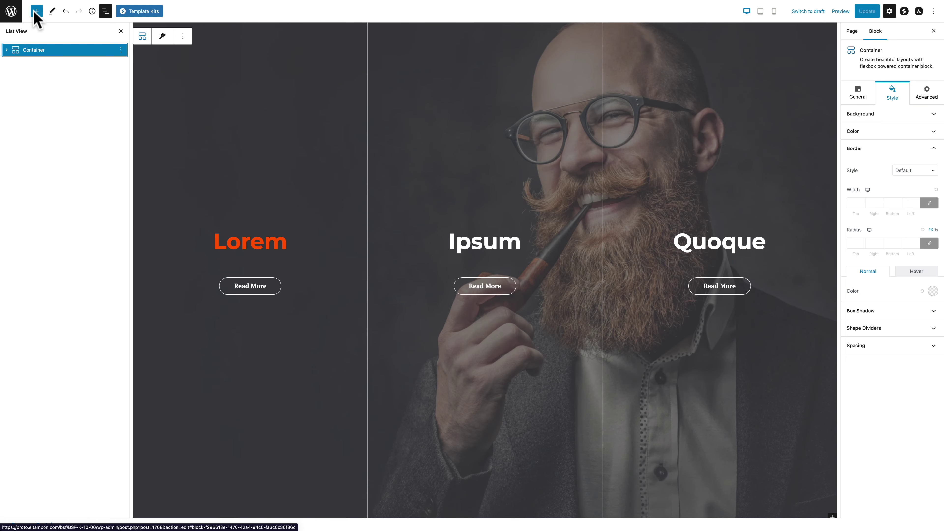
left_click(36, 11)
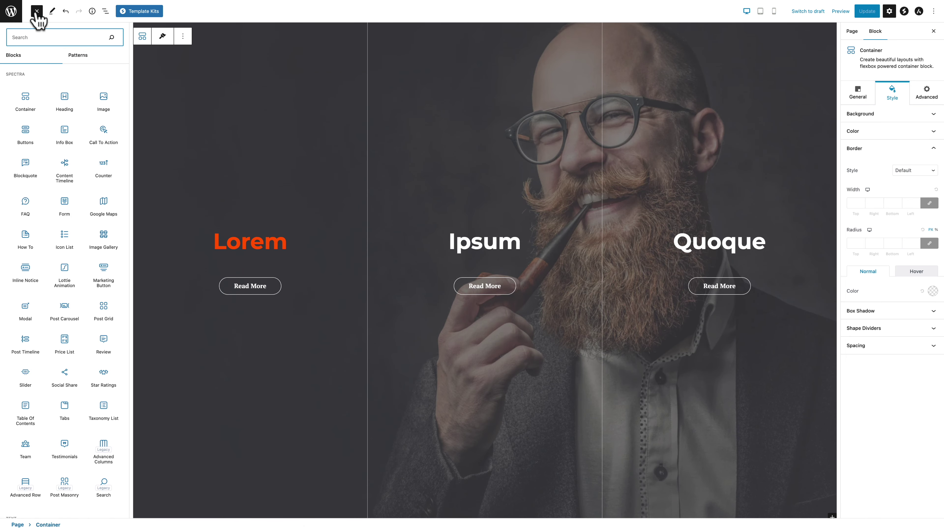
left_click(25, 100)
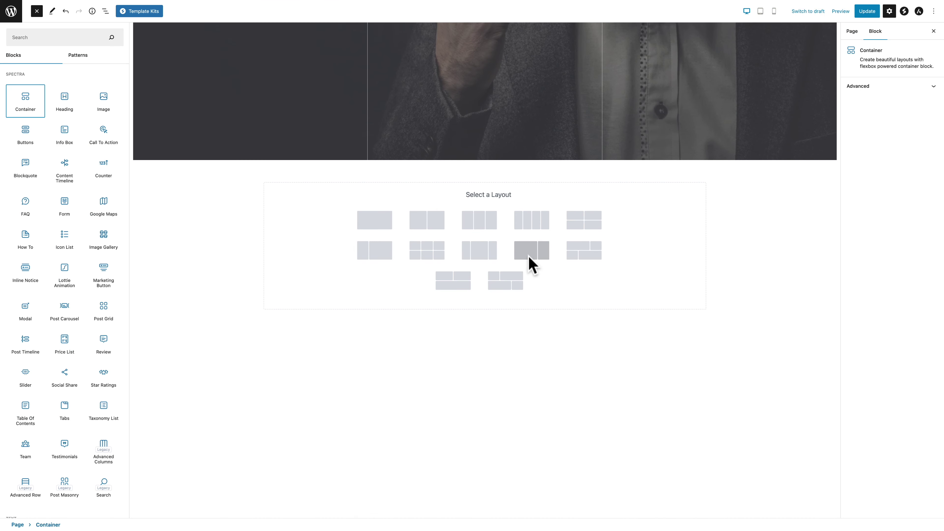
left_click(529, 251)
Give the new outer container full-width content and a minimum height of 85 VH, and enable Equal Height.
left_click(106, 12)
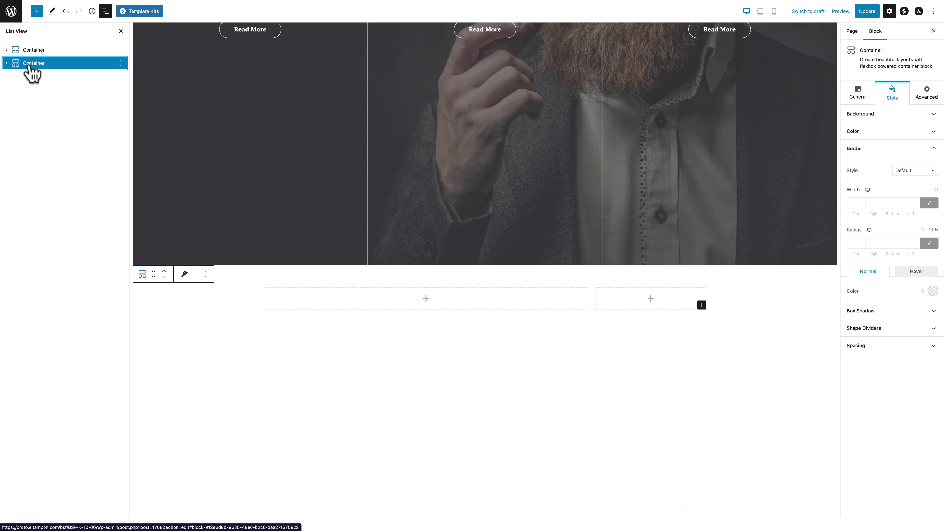
left_click(857, 93)
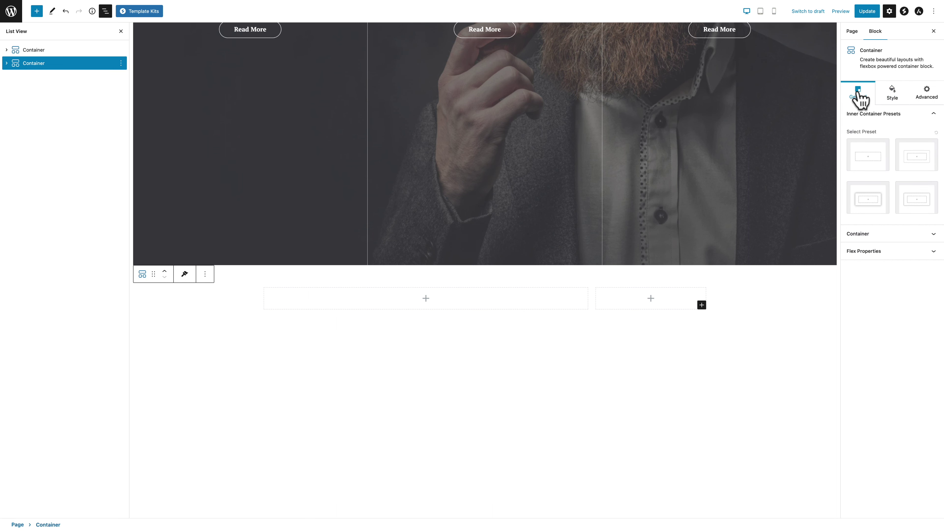
left_click(873, 234)
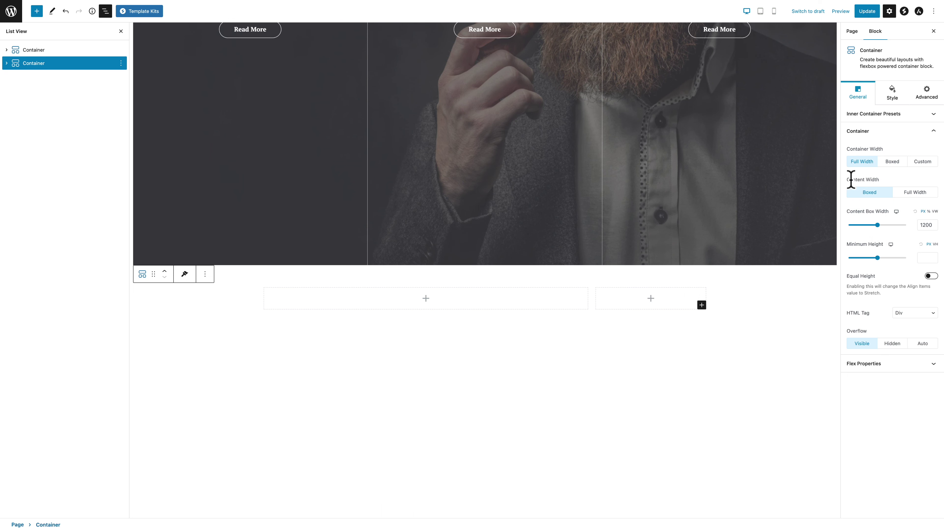
left_click(919, 192)
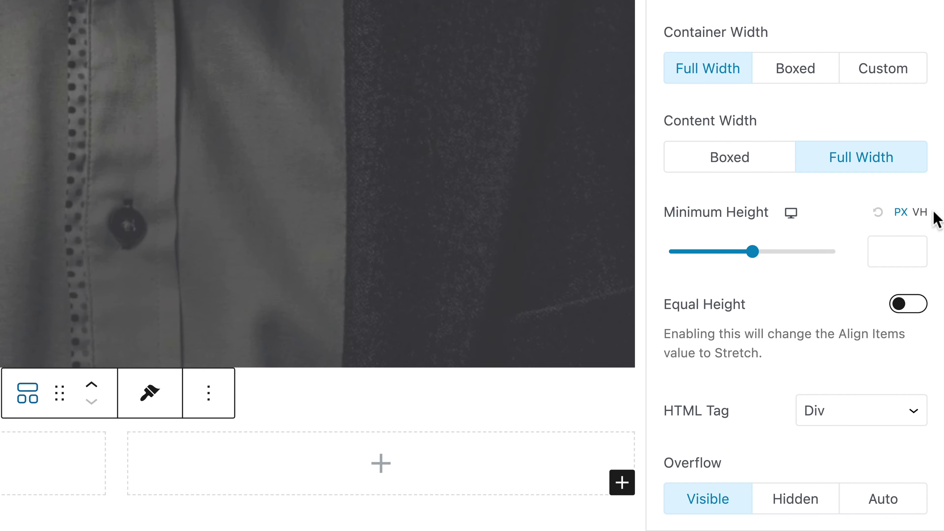
left_click(939, 211)
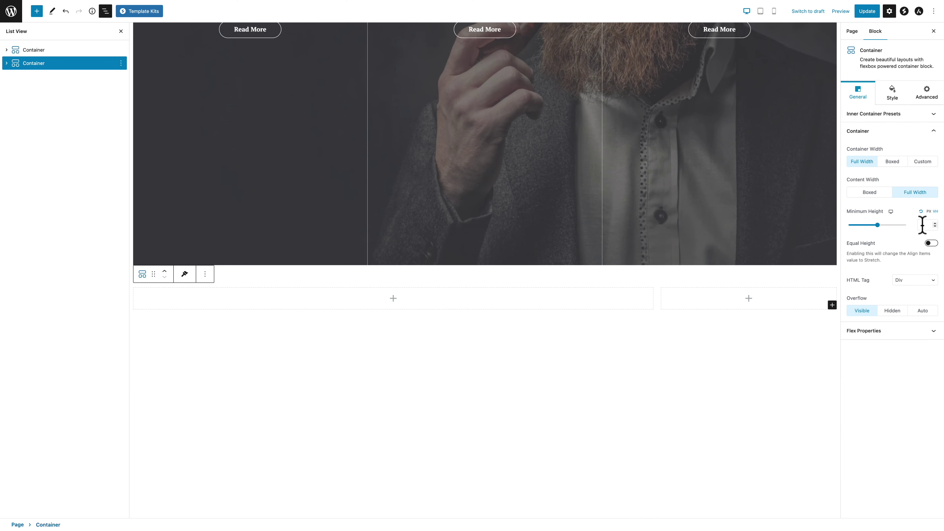
type("85")
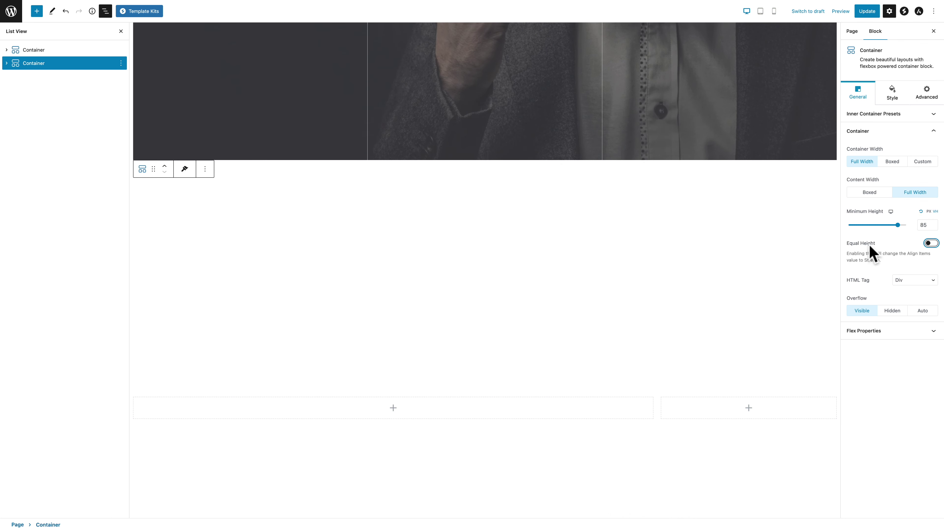
left_click(931, 243)
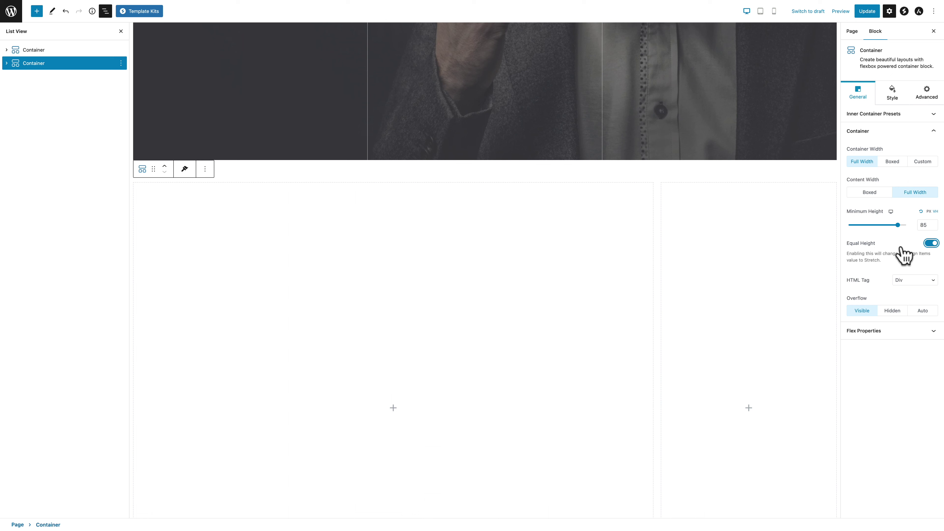
Set the new outer container's row gap to 0 px and column gap to 40 px.
left_click(894, 94)
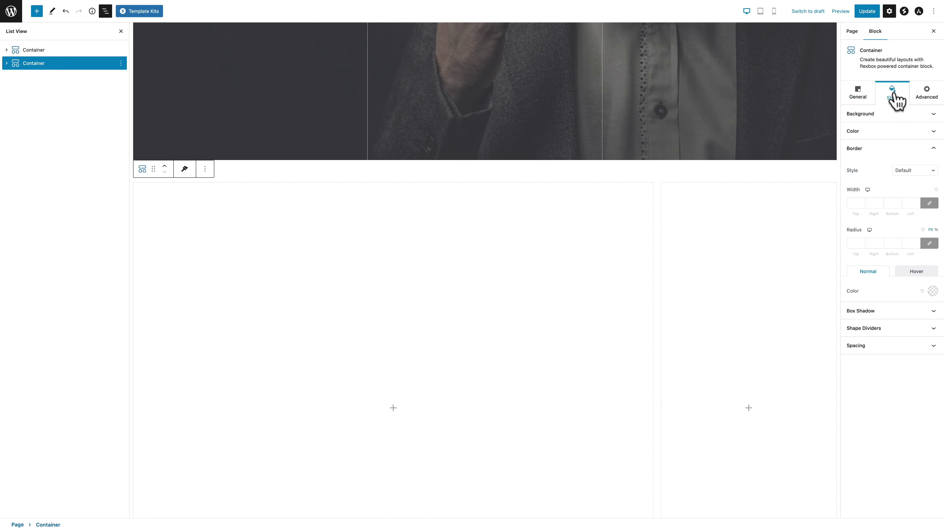
left_click(857, 344)
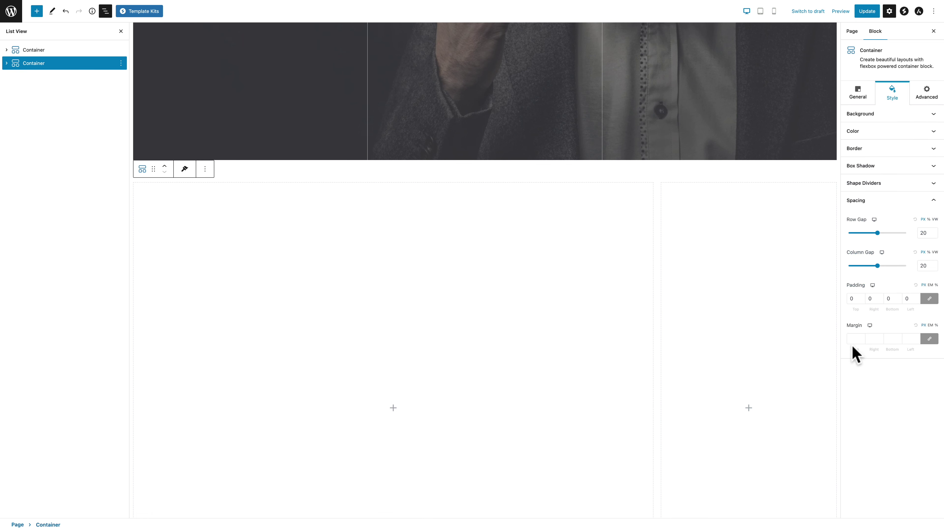
left_click_drag(873, 233, 849, 233)
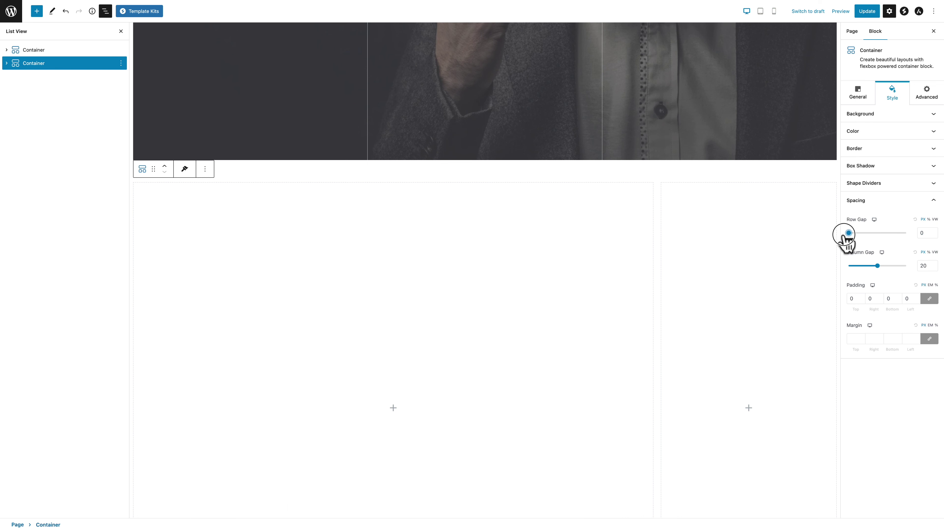
double_click(923, 265)
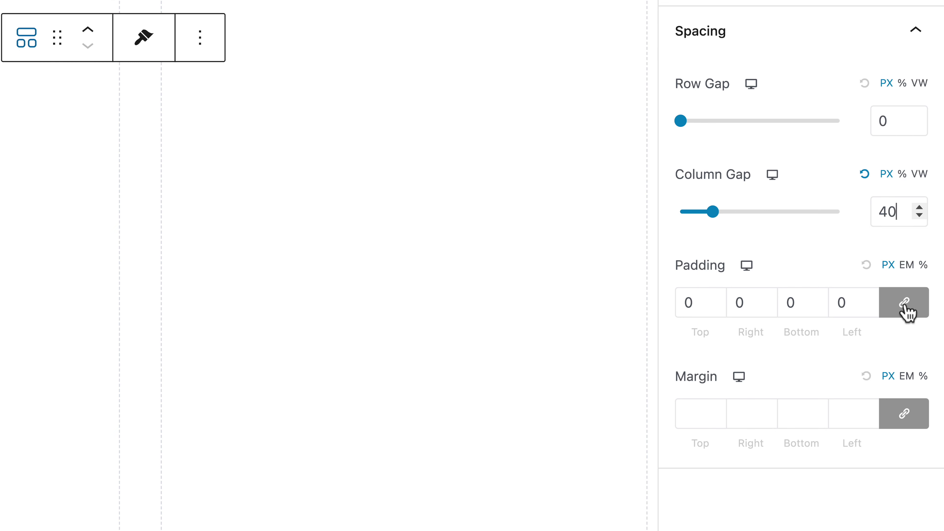
Unlink the new outer container's desktop padding and set the right and left values to 60 px.
left_click(903, 304)
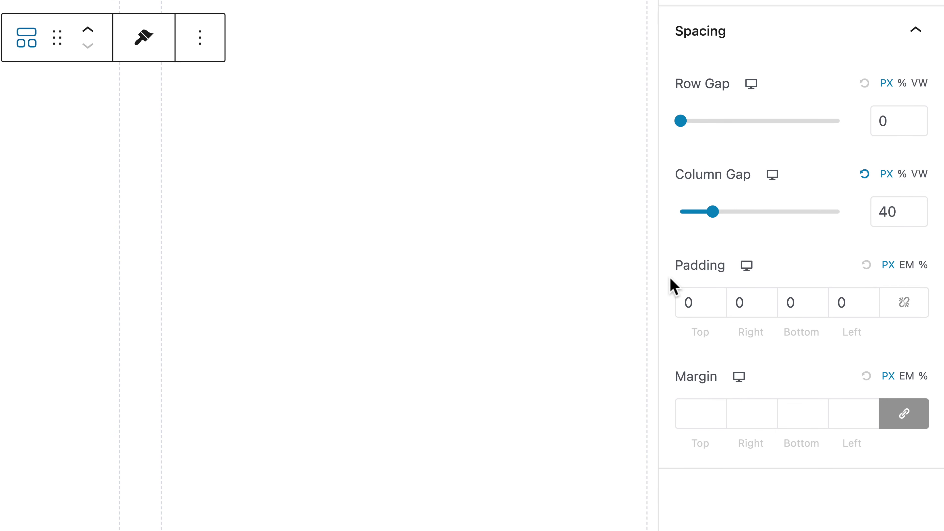
left_click(736, 302)
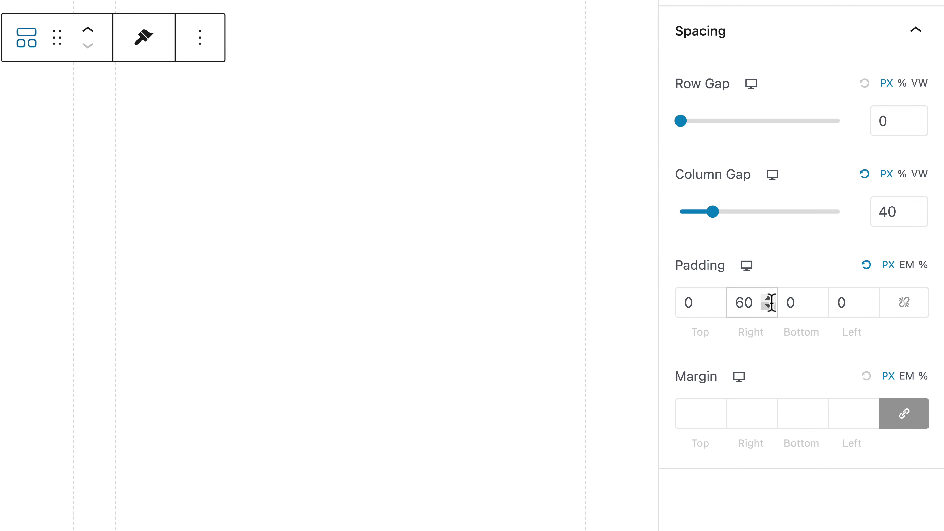
left_click(836, 301)
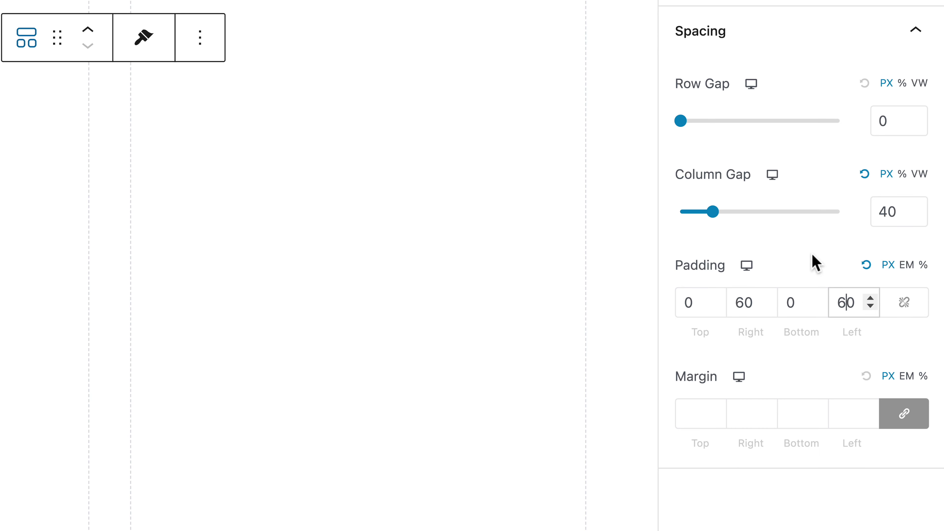
Set the new outer container's padding to 0 on all sides for tablet and mobile, and return to desktop view.
left_click(747, 266)
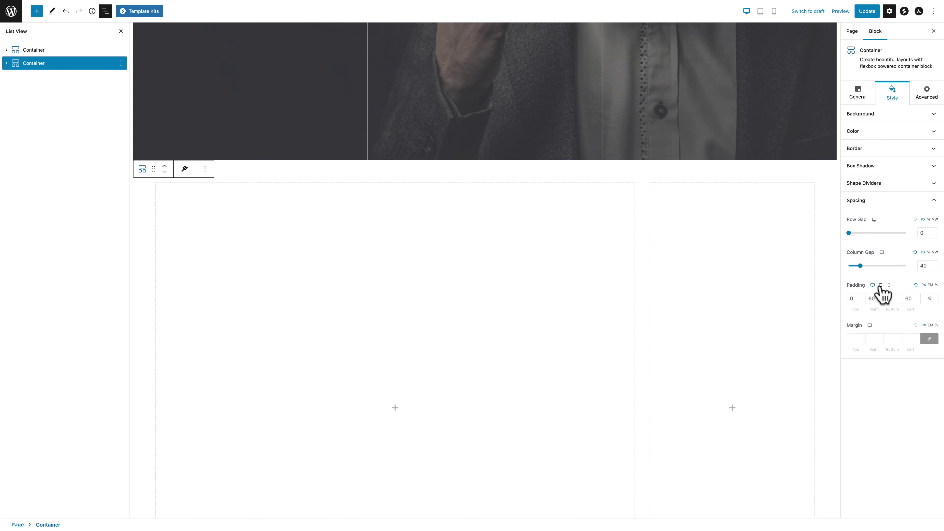
left_click(880, 285)
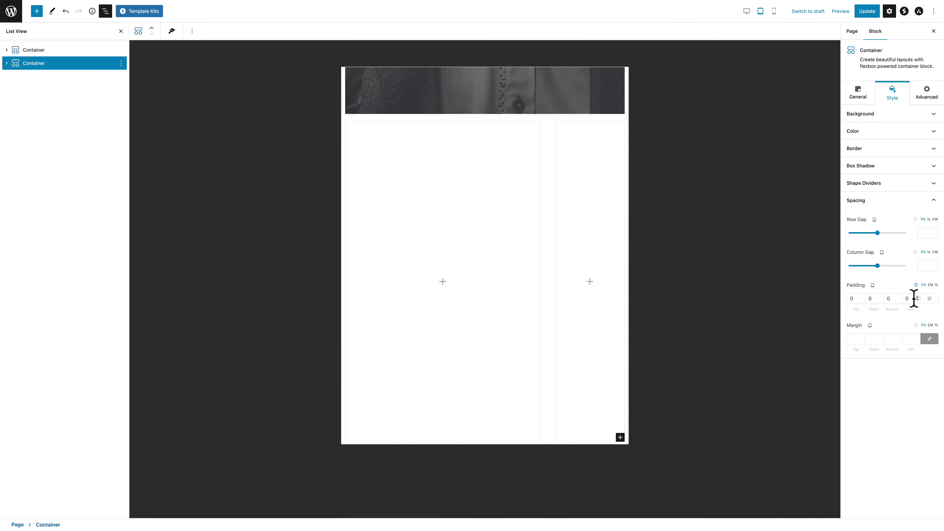
left_click(872, 285)
left_click(883, 285)
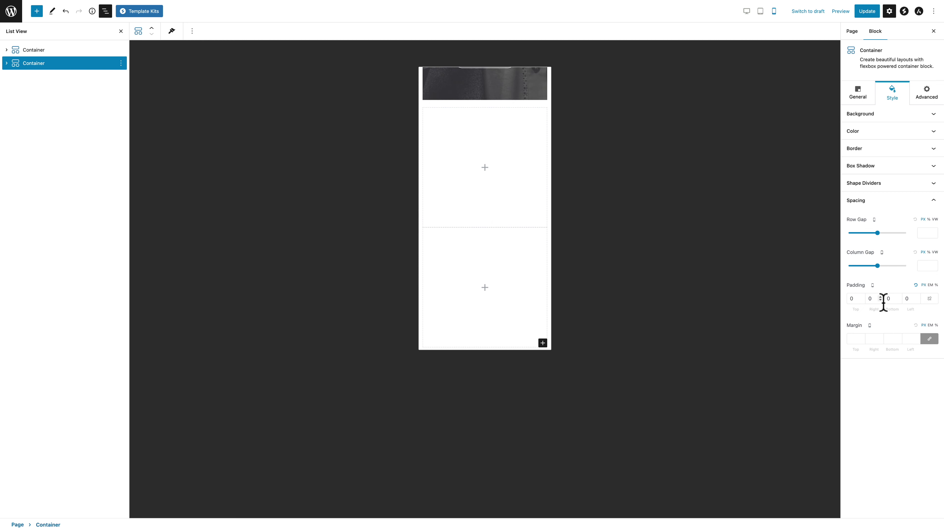
left_click(872, 285)
left_click(873, 286)
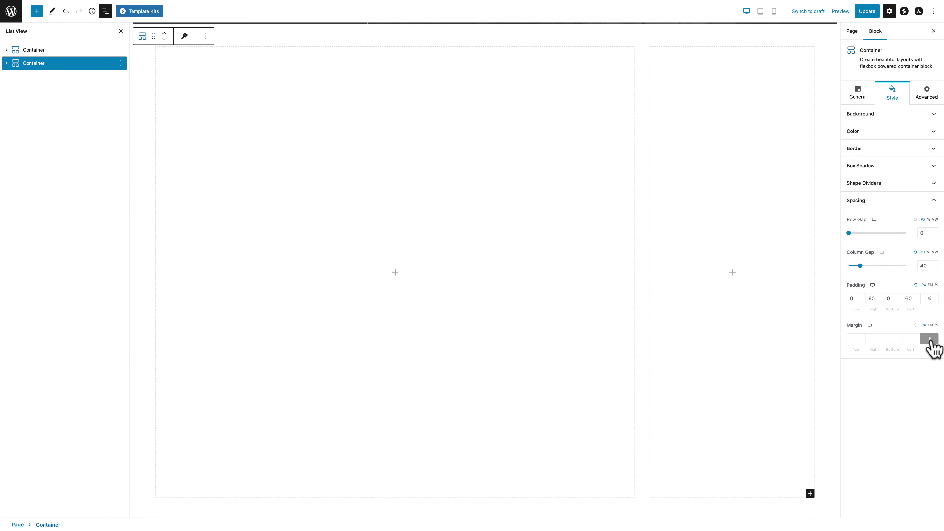
Unlink the new outer container's desktop margins and set 60 px on the bottom and 0 on the other sides.
left_click(929, 339)
Expand the new outer container and check the custom width settings of its right and left inner containers.
left_click(45, 63)
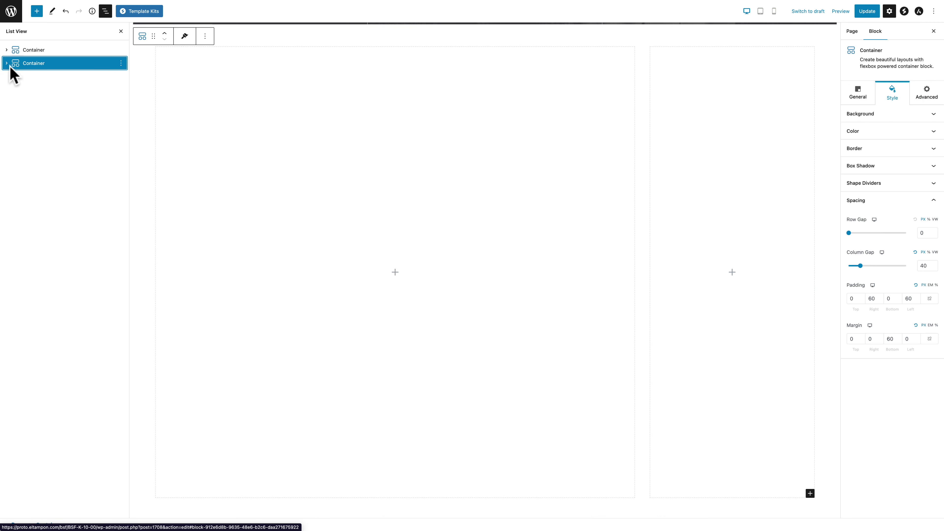
left_click(7, 64)
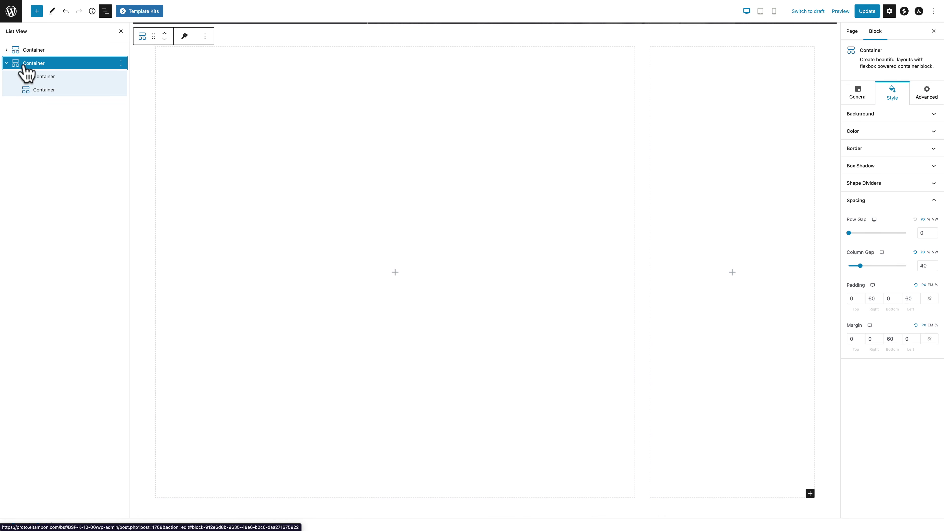
left_click(43, 91)
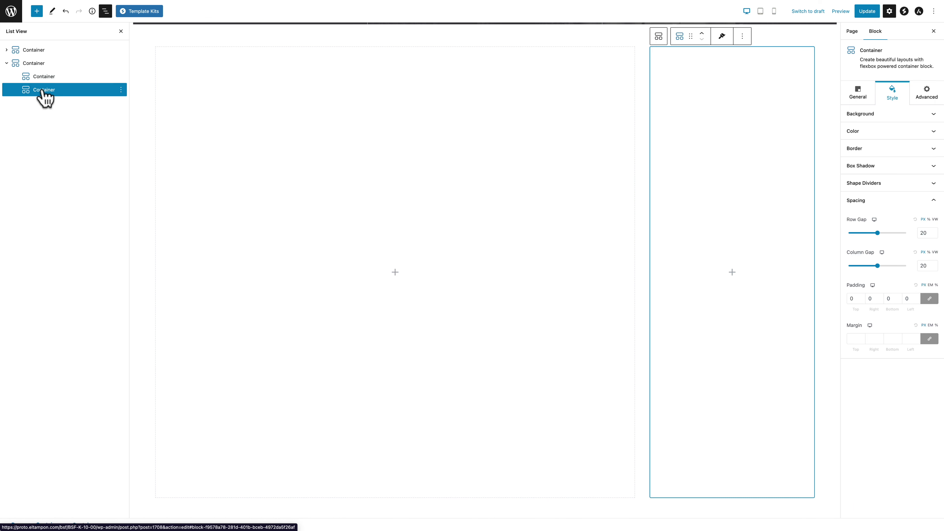
left_click(857, 93)
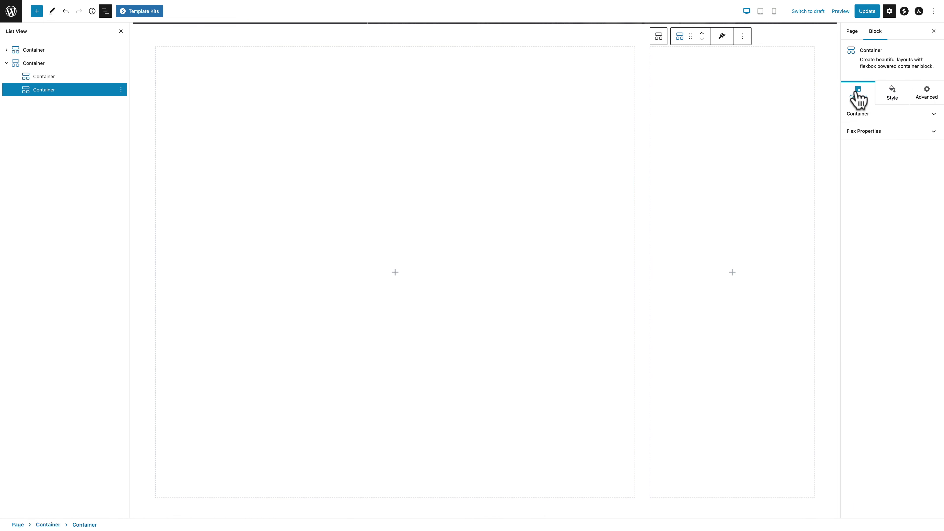
left_click(857, 114)
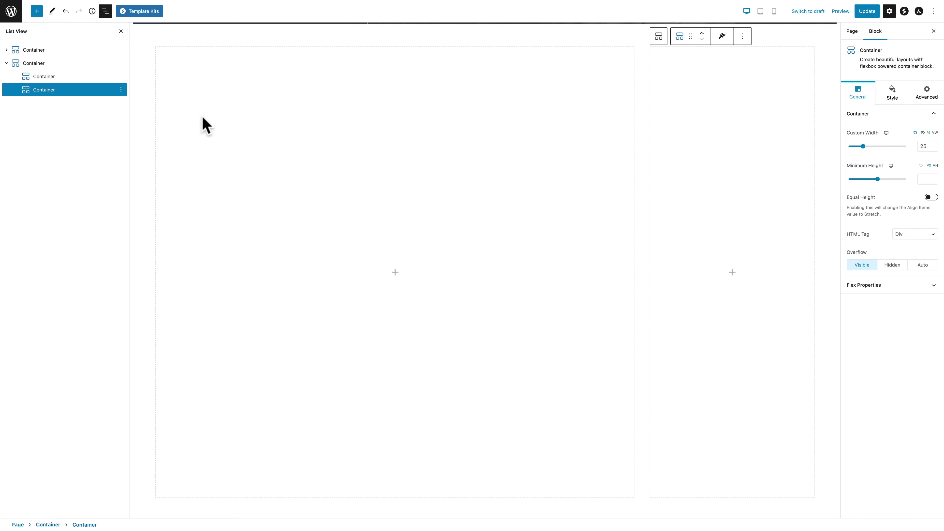
left_click(38, 76)
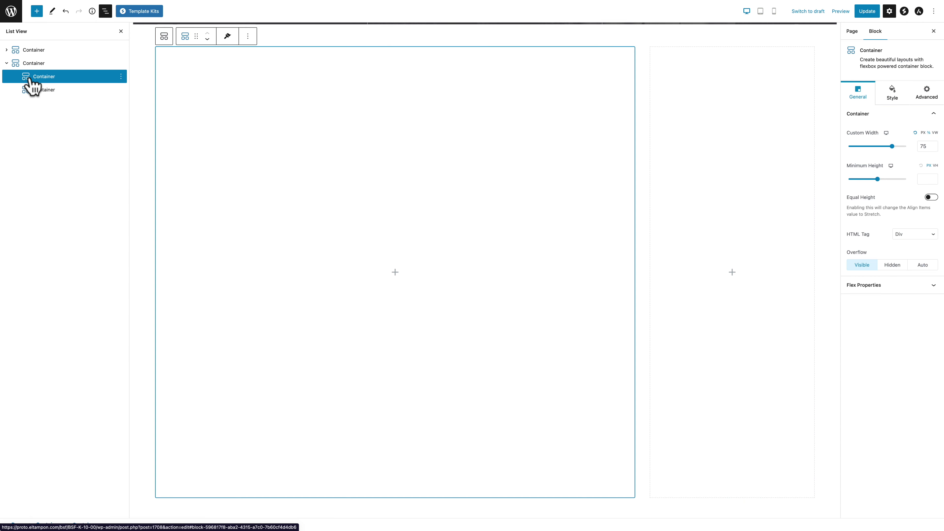
Give the left inner container an image background for desktop using hero-desktop-01b.webp from the media library.
left_click(892, 94)
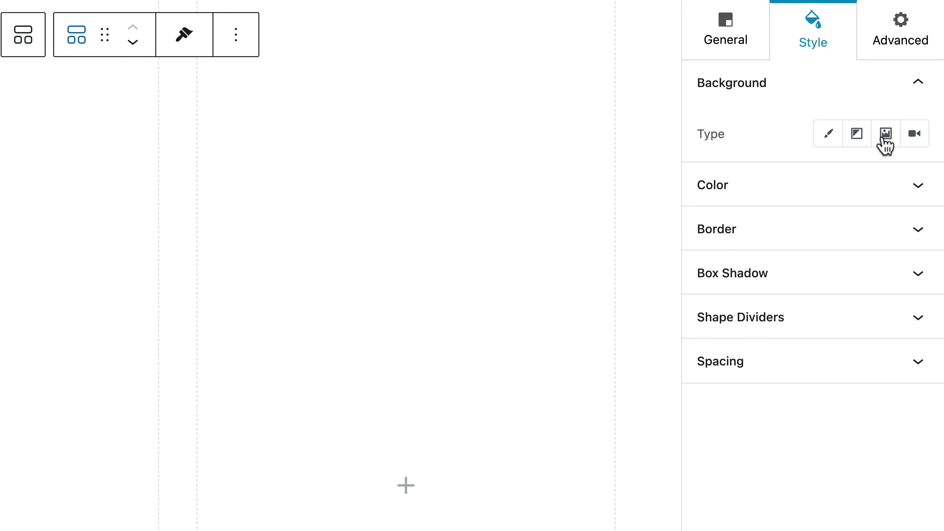
left_click(884, 137)
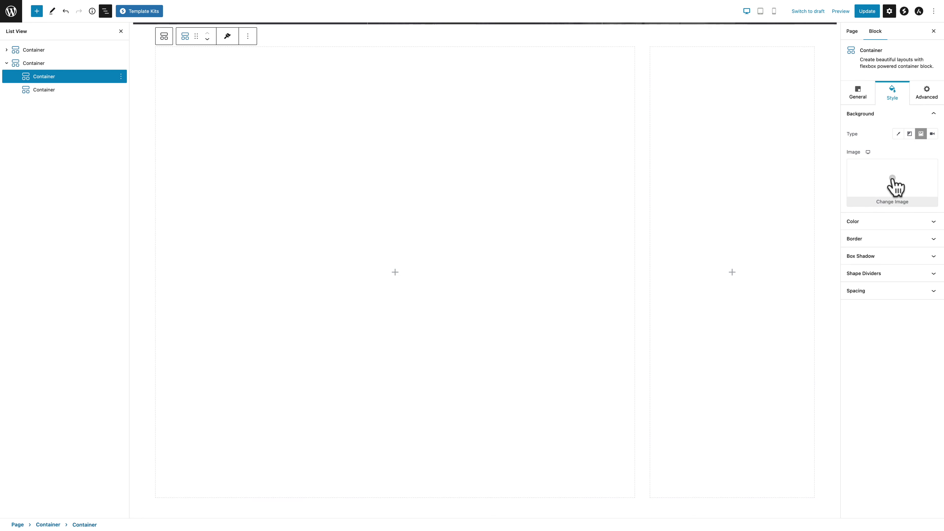
left_click(892, 177)
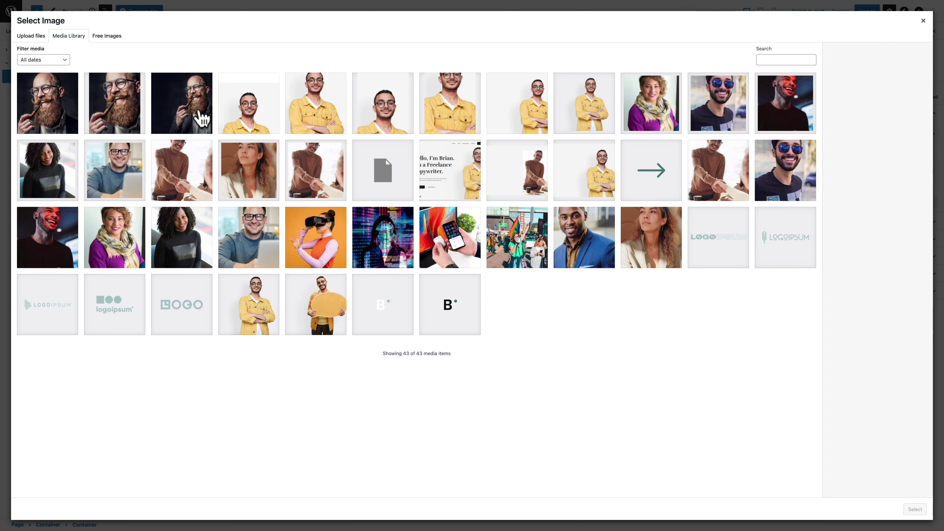
left_click(200, 119)
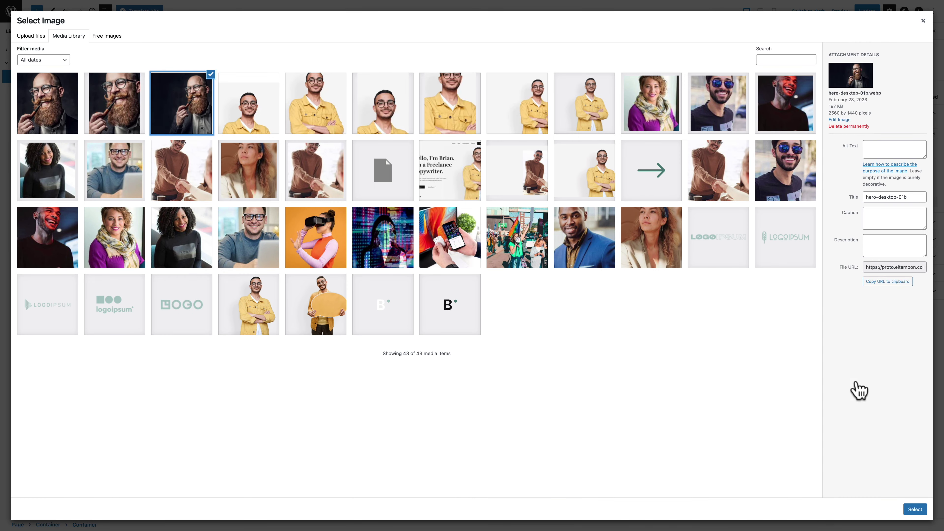
left_click(915, 509)
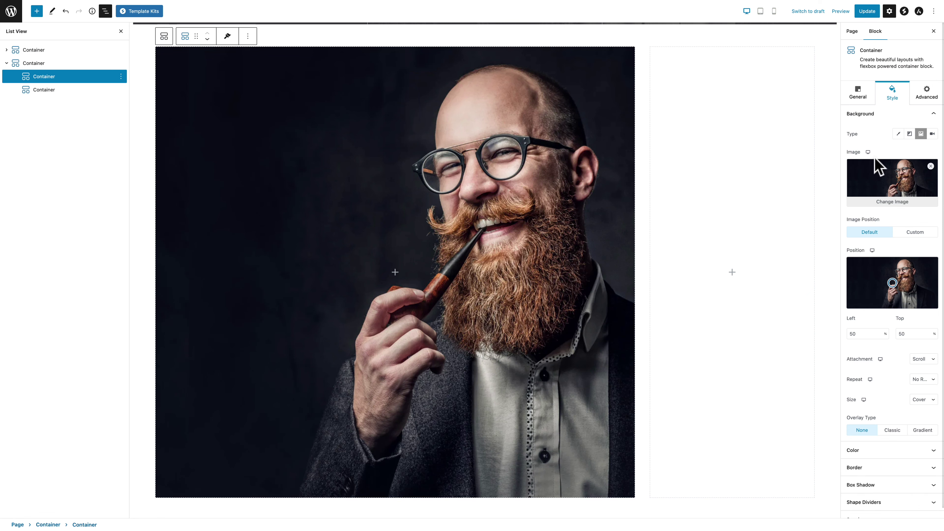
Set hero-tablet-01b.webp as the left inner container's background image for tablet.
left_click(868, 151)
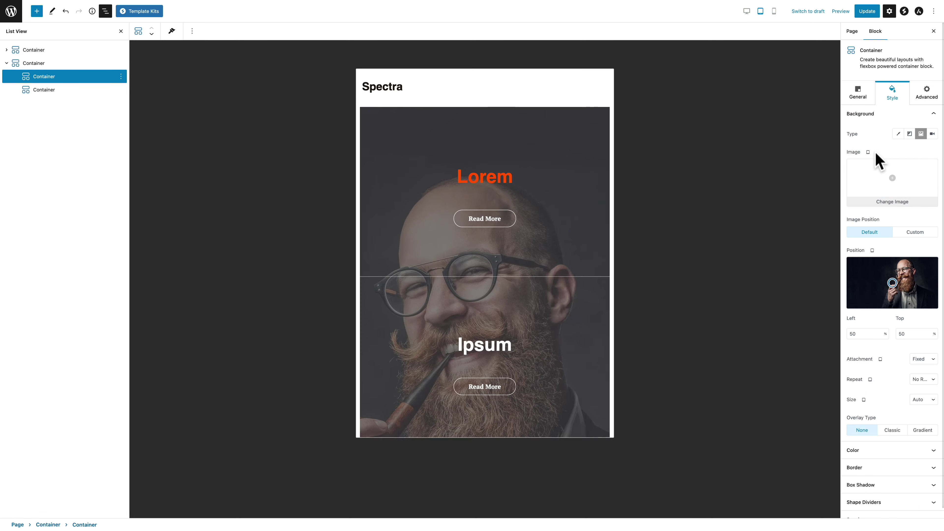
left_click(894, 185)
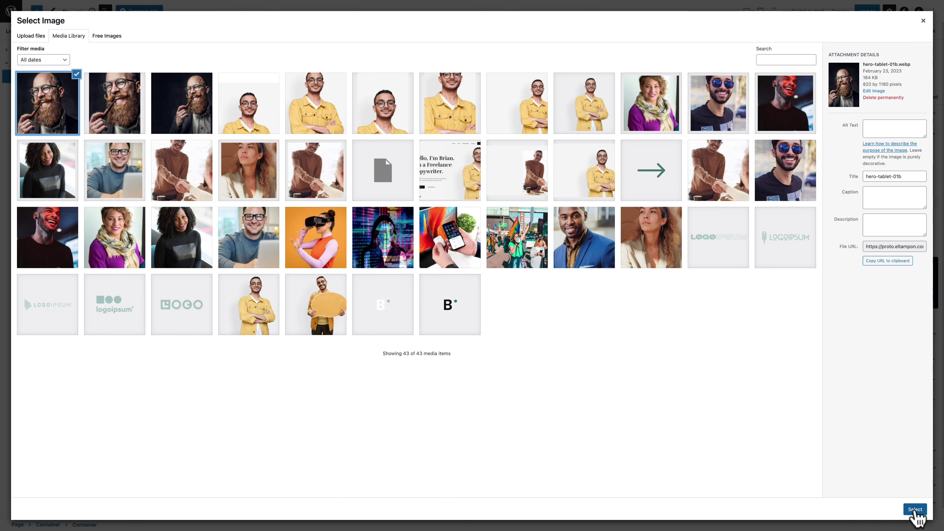
left_click(915, 509)
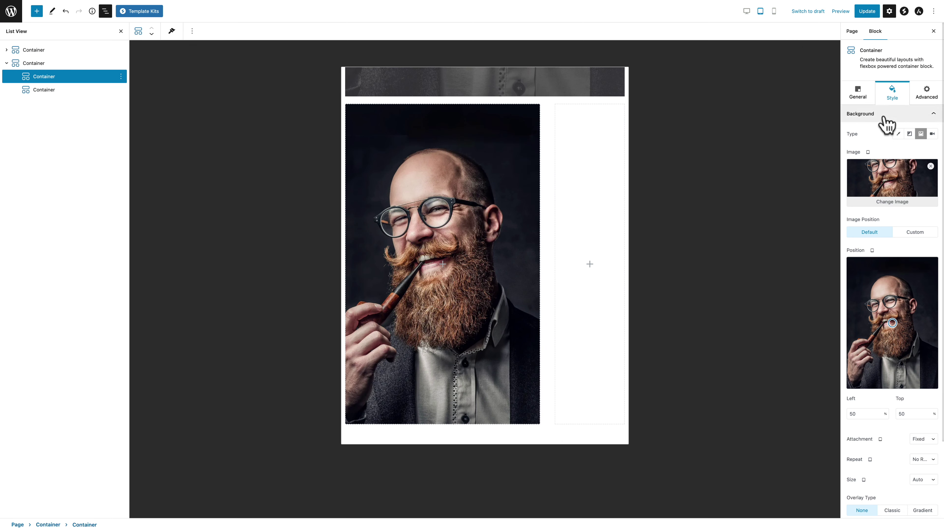
Set hero-mobile-01b.webp as the left inner container's background image for mobile.
left_click(774, 11)
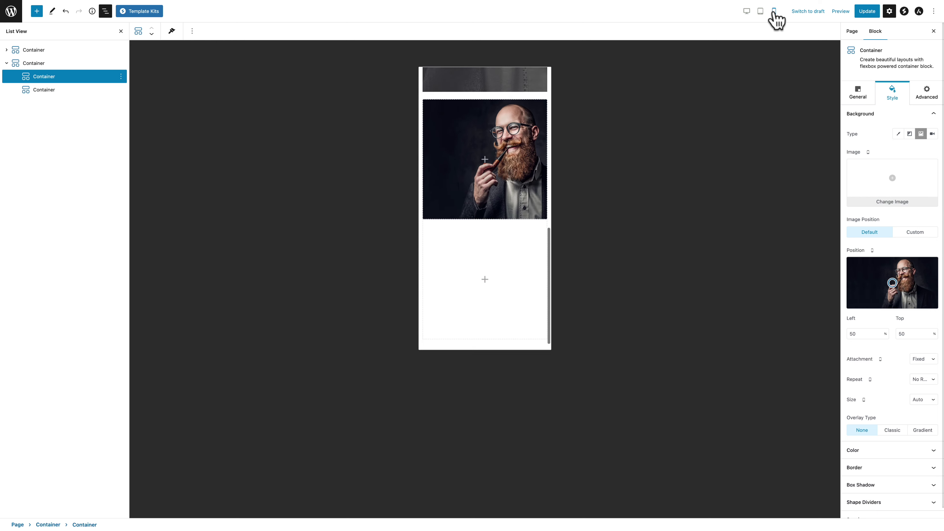
left_click(888, 180)
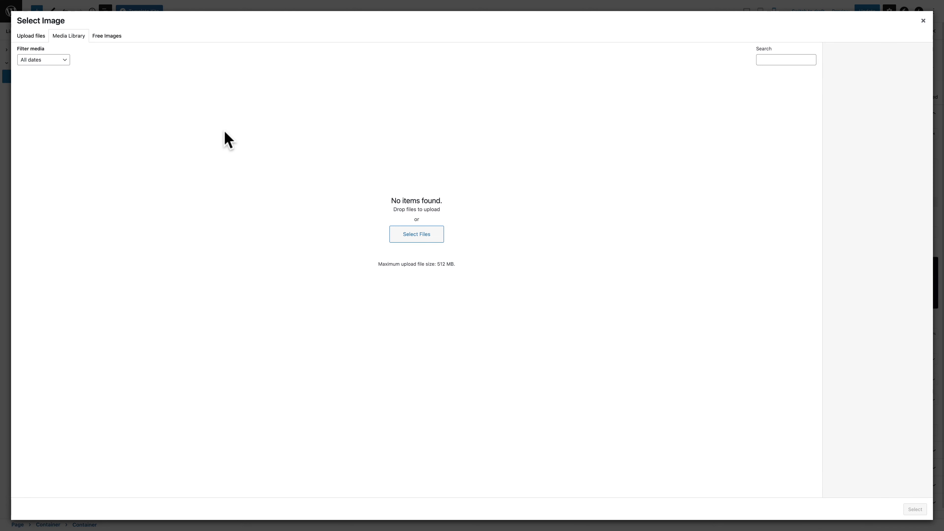
left_click(131, 99)
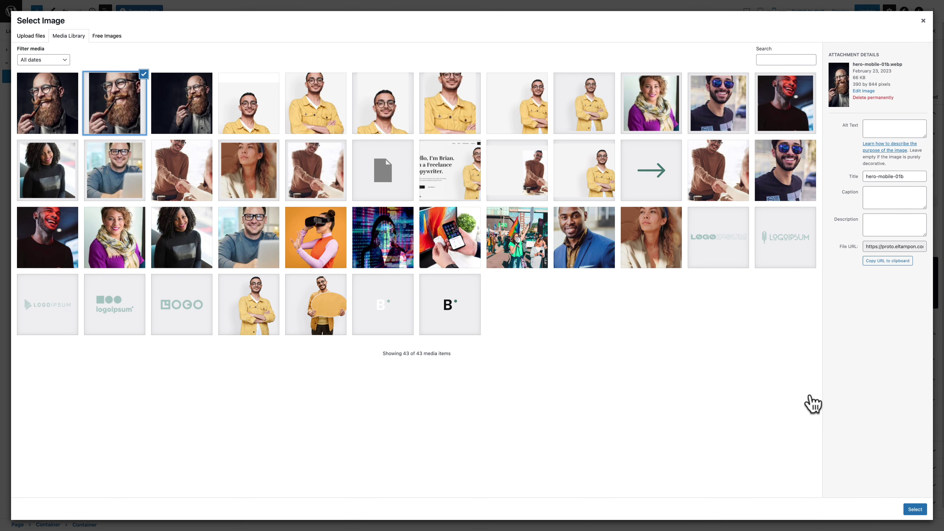
left_click(913, 509)
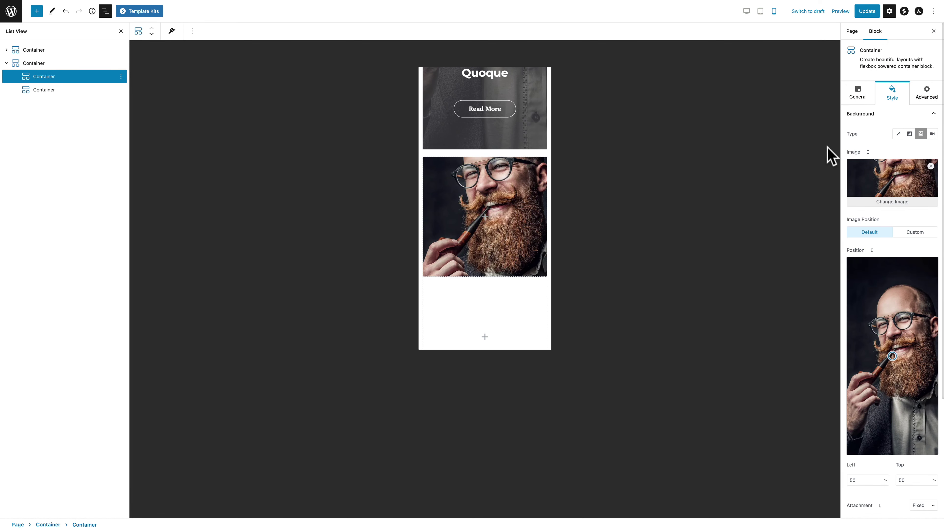
Change the new outer container's flex direction to Column for tablet.
left_click(760, 11)
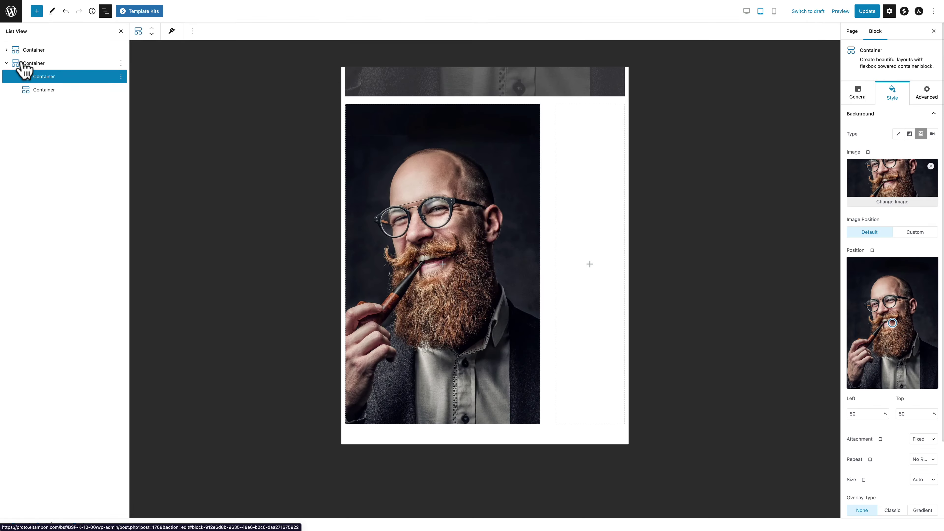
left_click(24, 69)
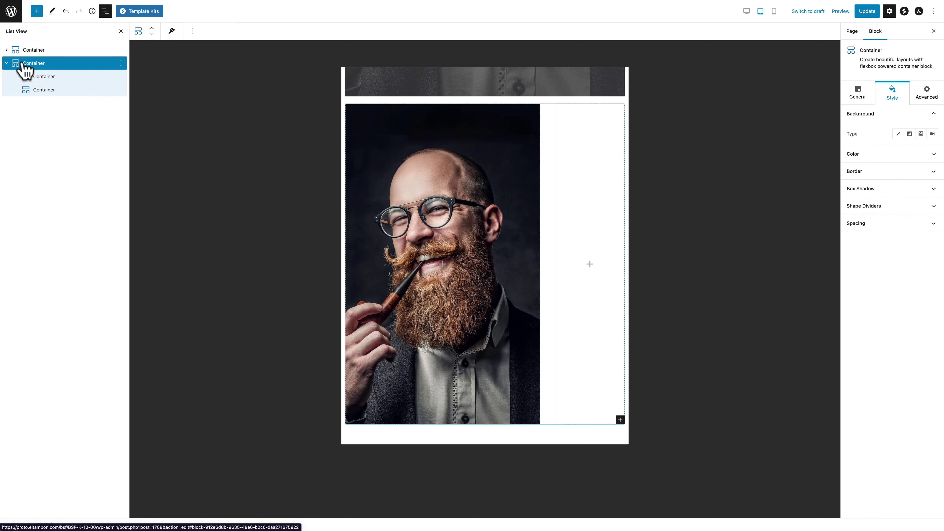
left_click(857, 92)
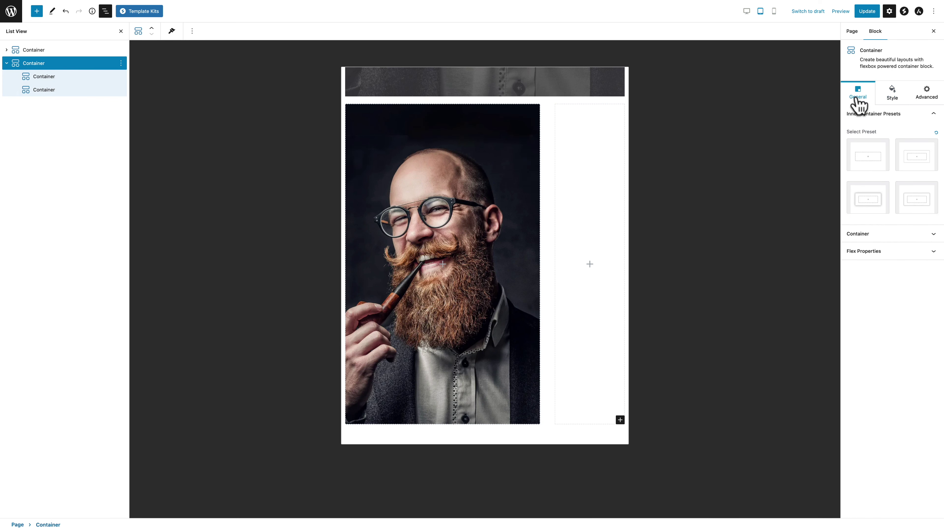
left_click(867, 252)
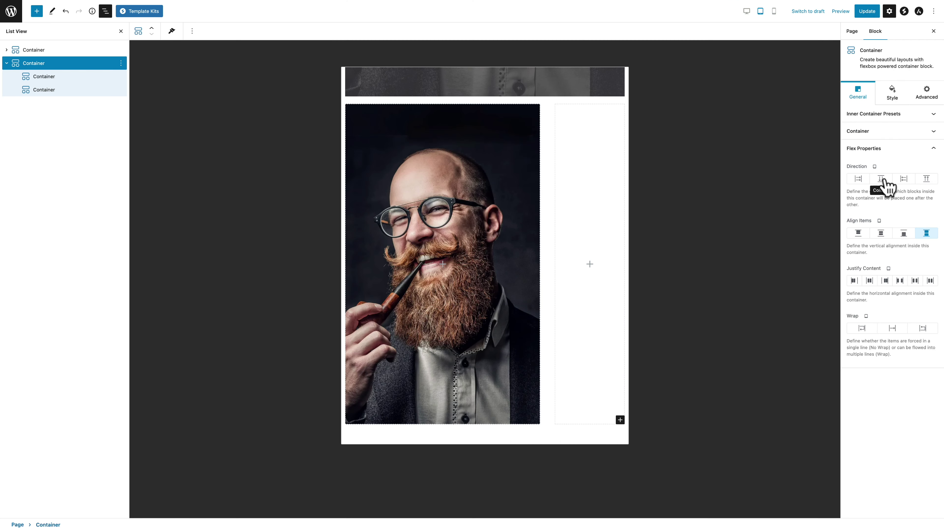
left_click(803, 199)
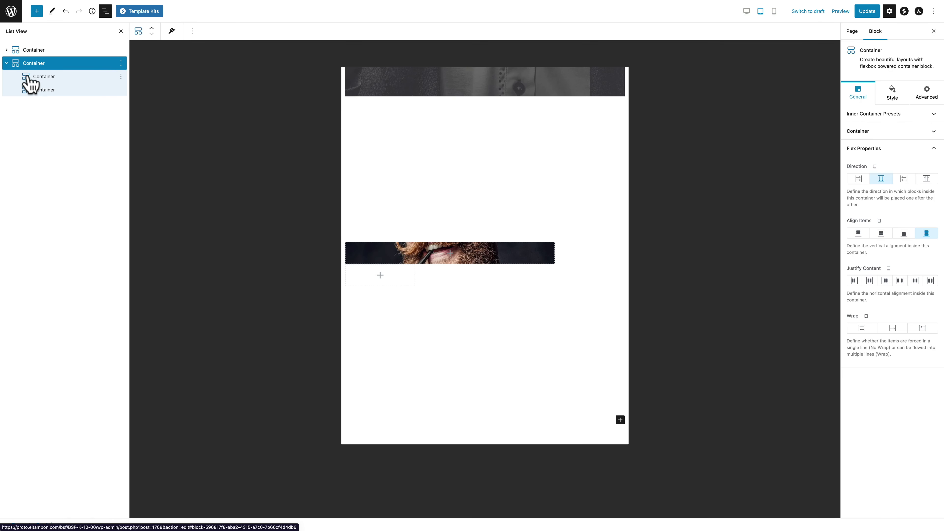
Set the first inner container's tablet custom width to 100 and its minimum height to 85 VH.
left_click(27, 77)
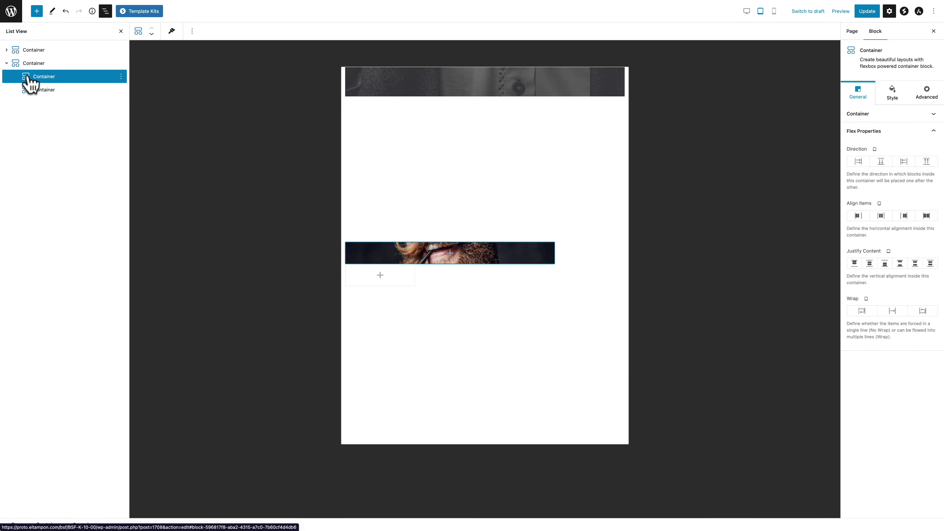
left_click(862, 114)
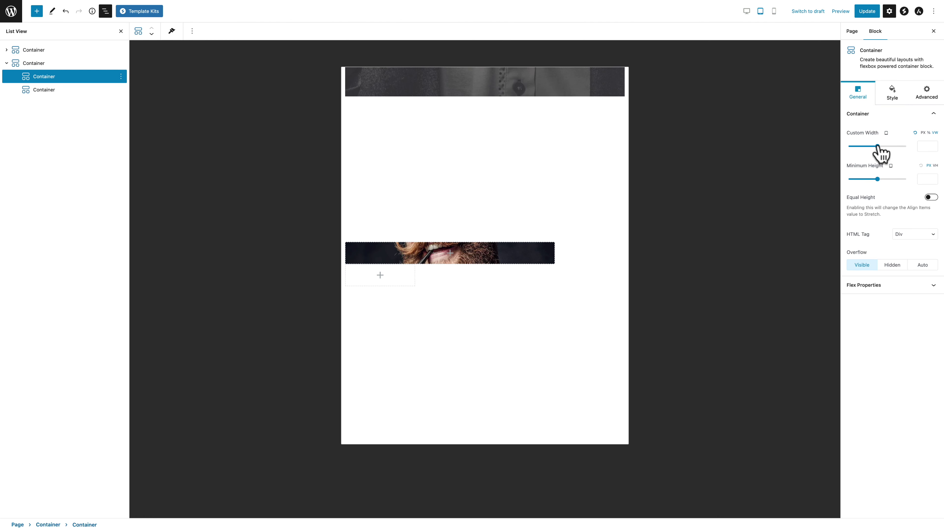
left_click_drag(750, 172, 809, 172)
left_click_drag(897, 147, 920, 151)
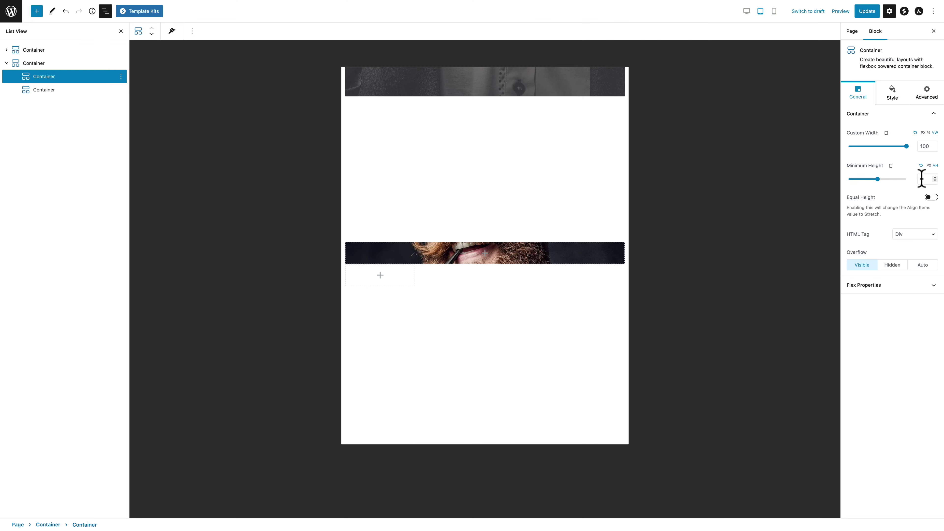
left_click(921, 179)
type("85")
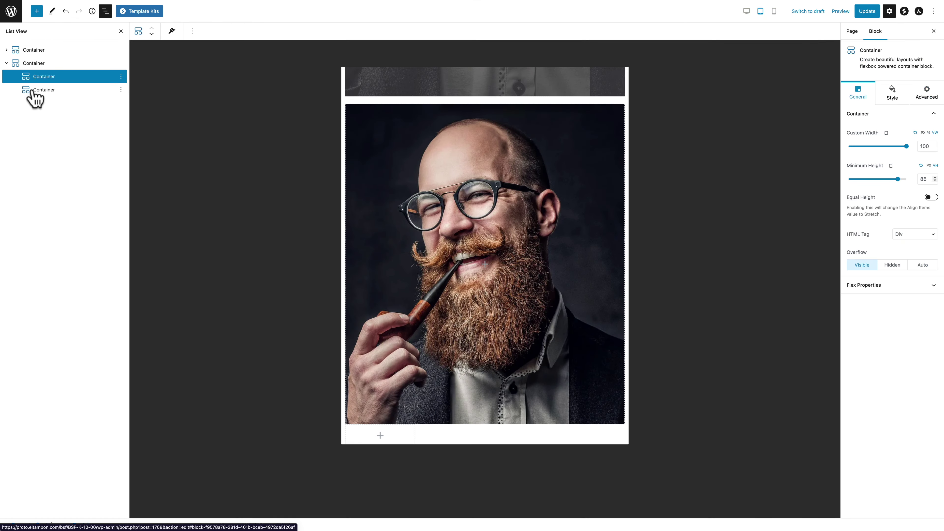
Set the second inner container's tablet custom width to 100 and return to desktop view.
left_click(34, 91)
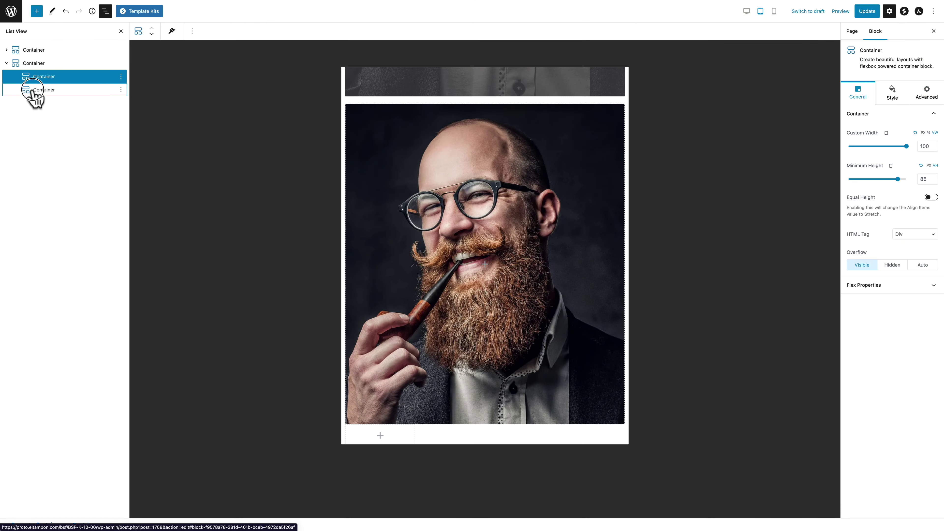
left_click(935, 133)
left_click(928, 145)
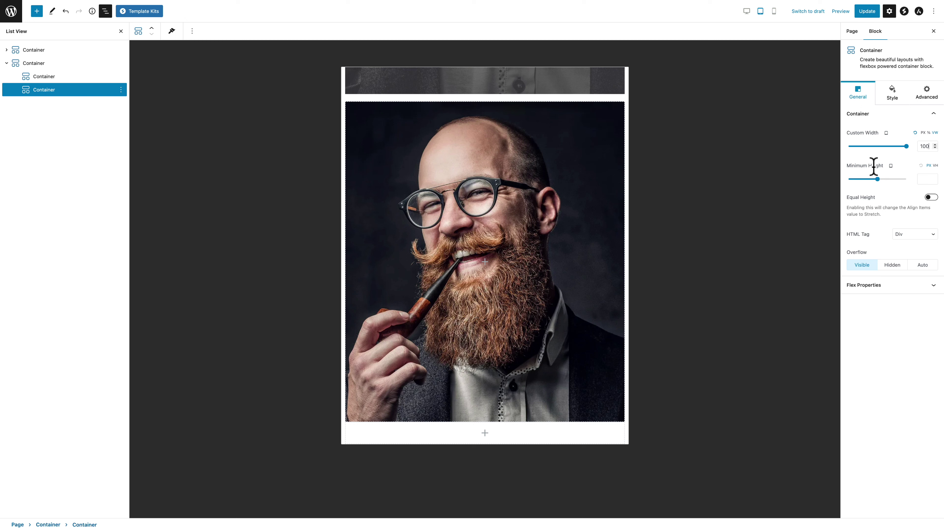
left_click(747, 12)
Add a Classic overlay to the left inner container's background image and set the overlay color to #1F1810B0.
left_click(38, 89)
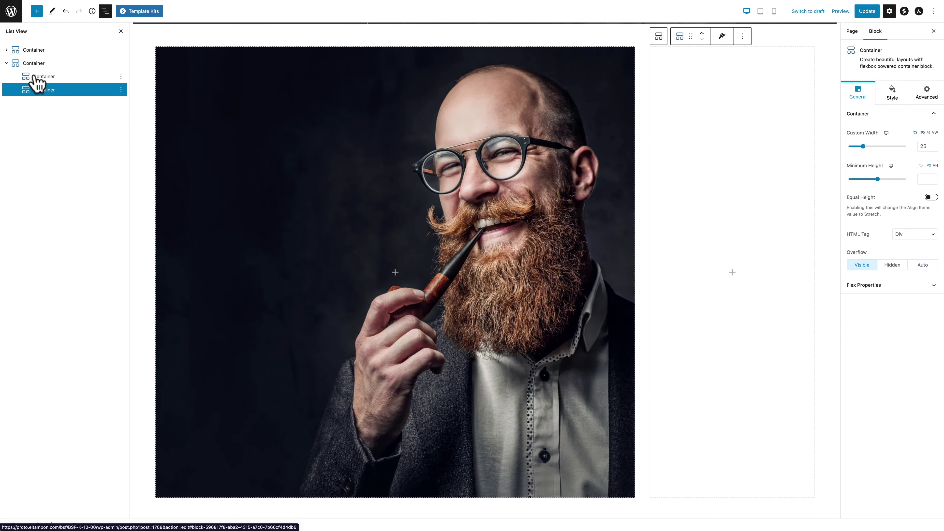
left_click(35, 76)
left_click(892, 96)
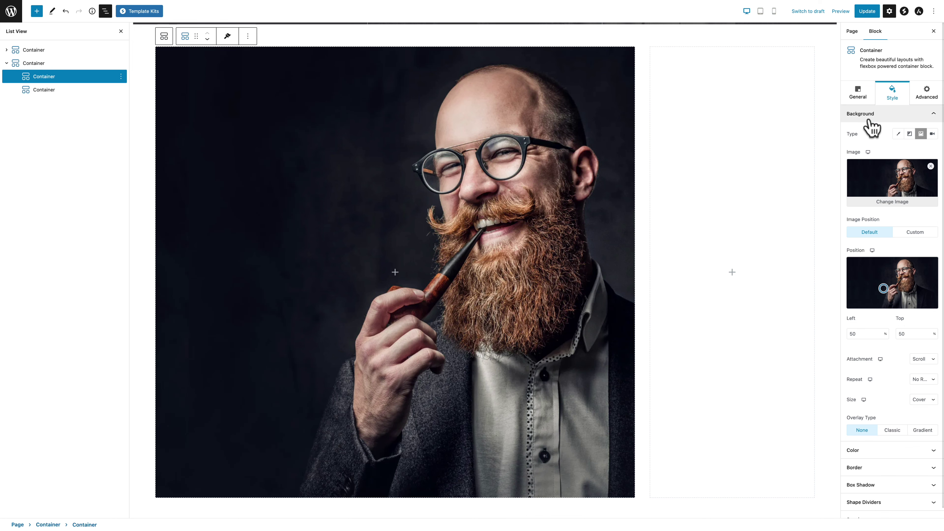
scroll(871, 265, "down", 1)
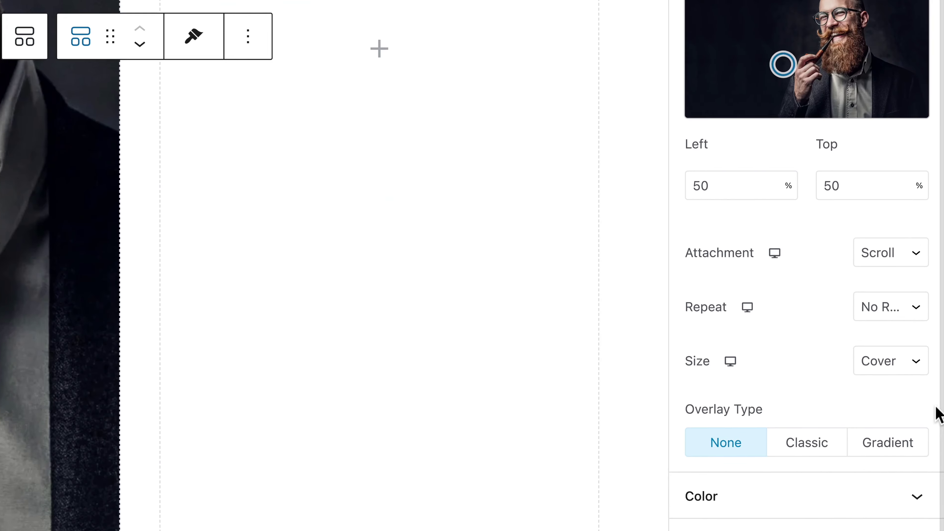
left_click(834, 446)
left_click(933, 420)
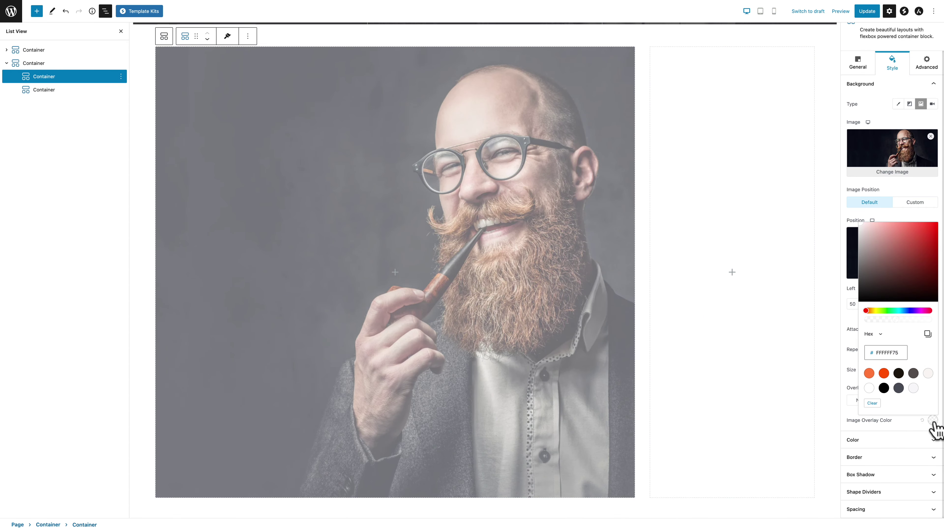
double_click(892, 353)
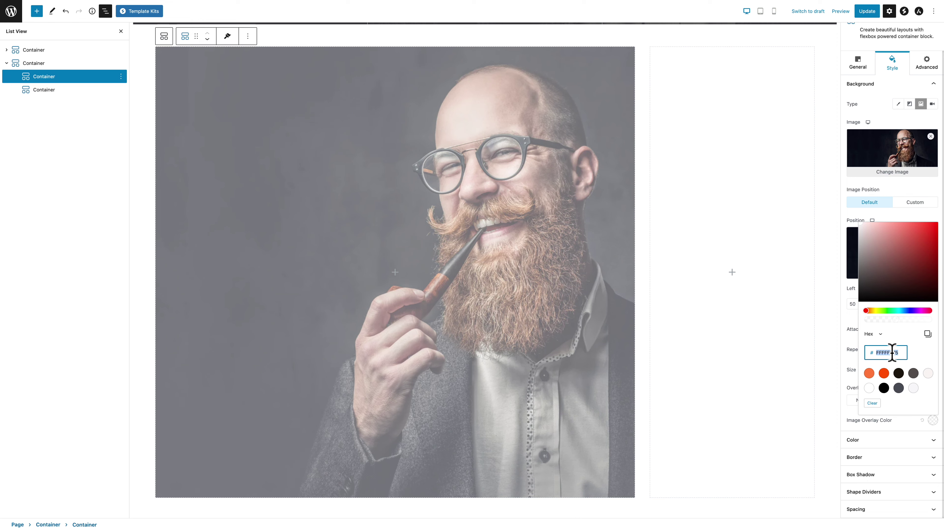
type("1F1810B0")
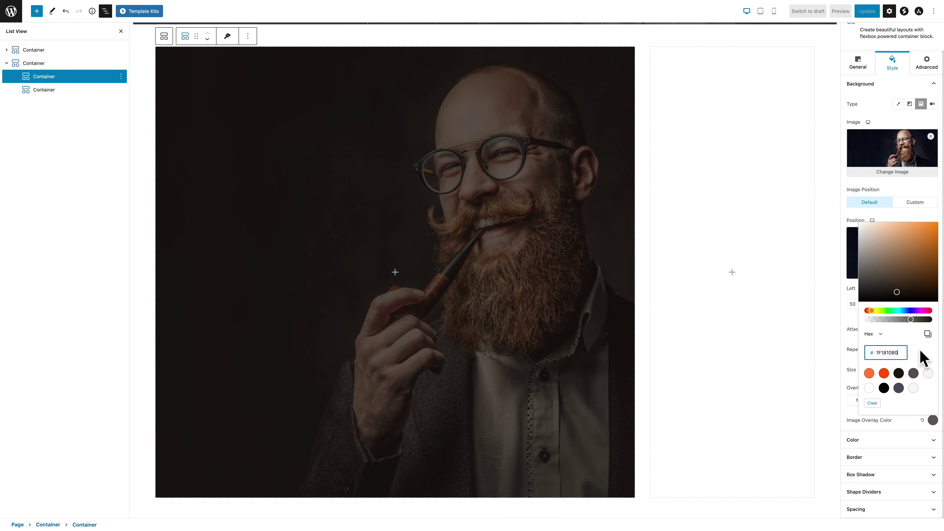
Set the left inner container's desktop padding to 80 px top and bottom and 60 px right and left.
key("Escape")
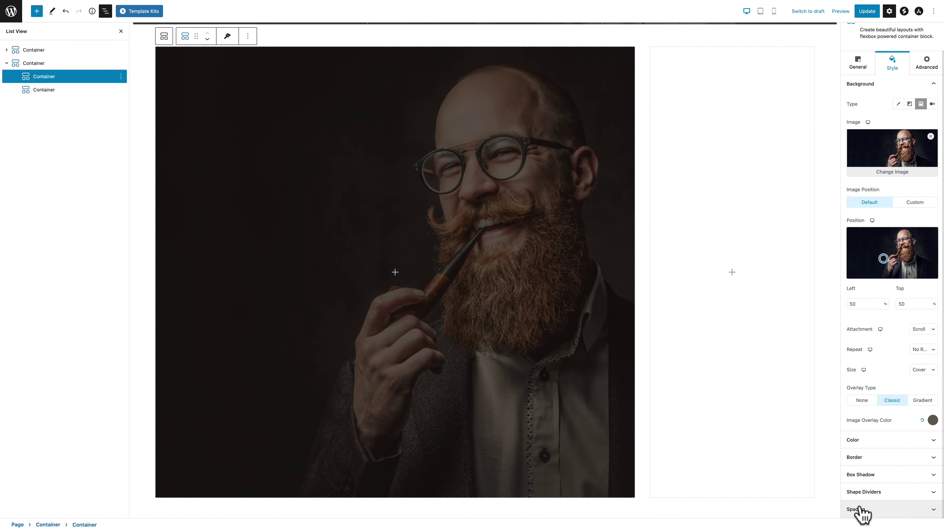
left_click(728, 509)
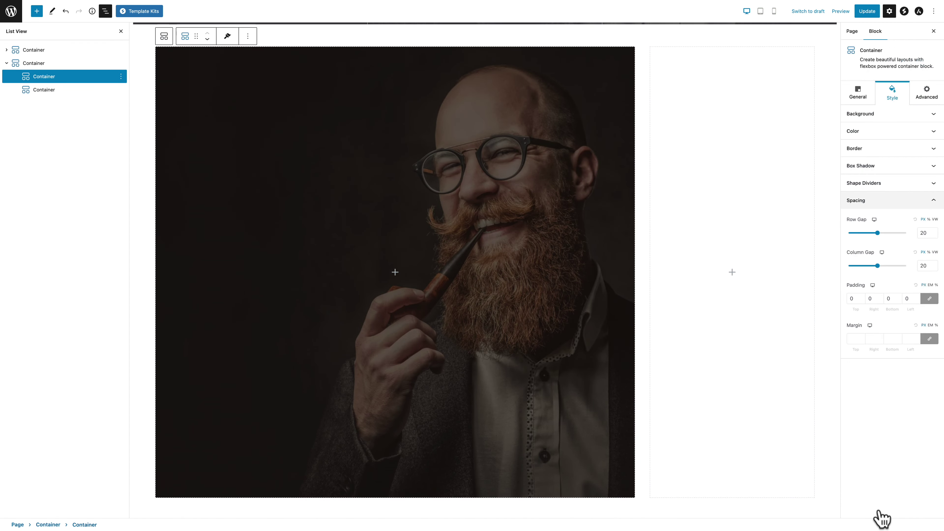
left_click(929, 298)
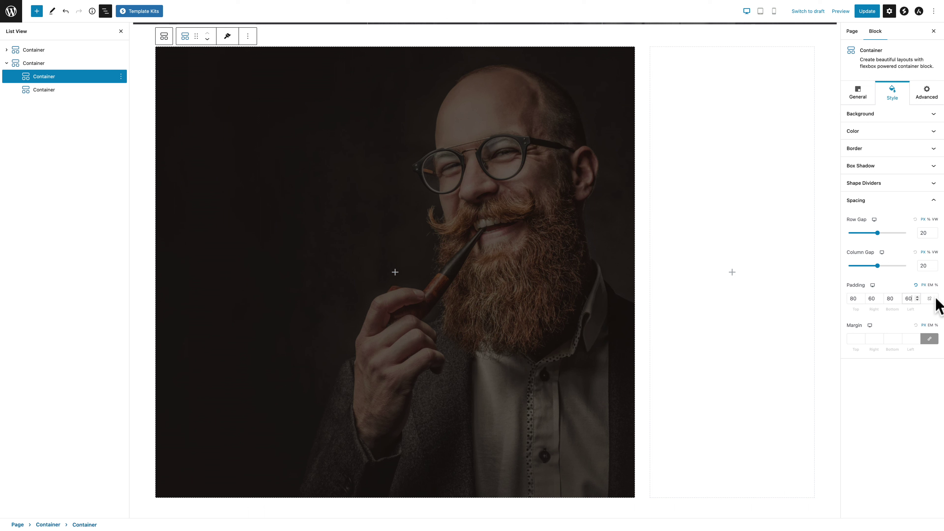
Set the left inner container's tablet padding to 60 px top and bottom and 40 px right.
left_click(880, 285)
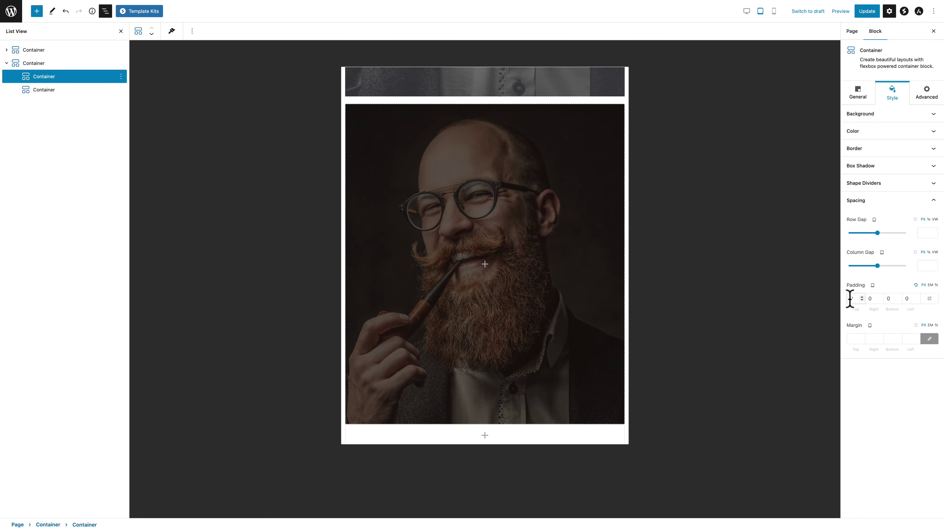
type("60")
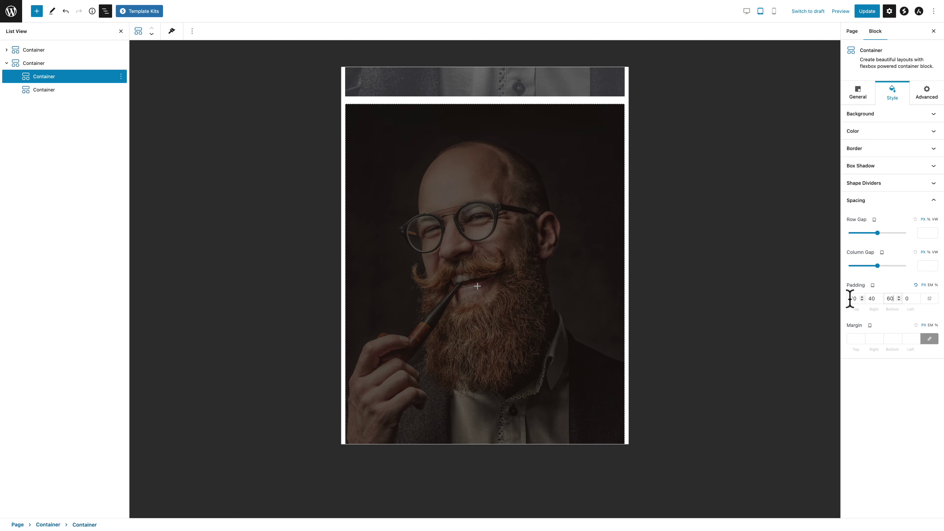
Set the left inner container's mobile padding to 40 px top and bottom and 20 px right and left, and return to desktop view.
left_click(872, 285)
left_click(889, 286)
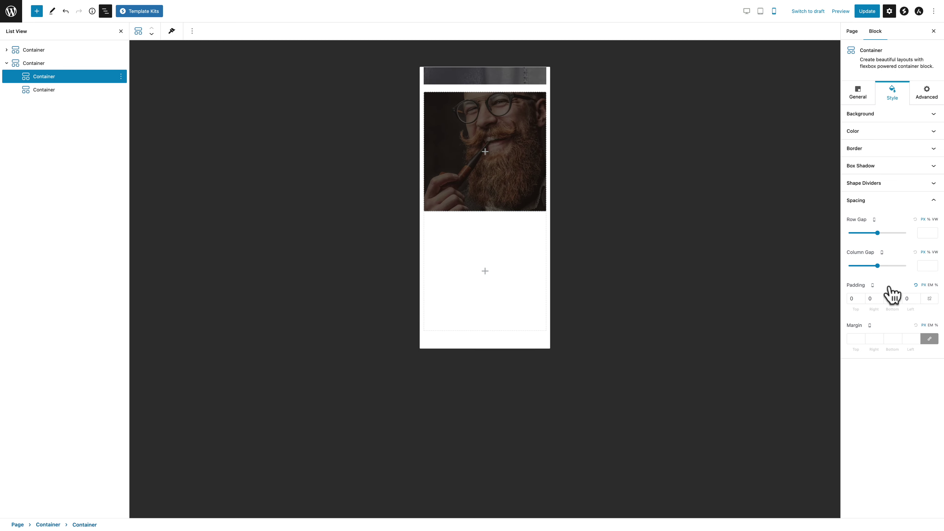
left_click(850, 298)
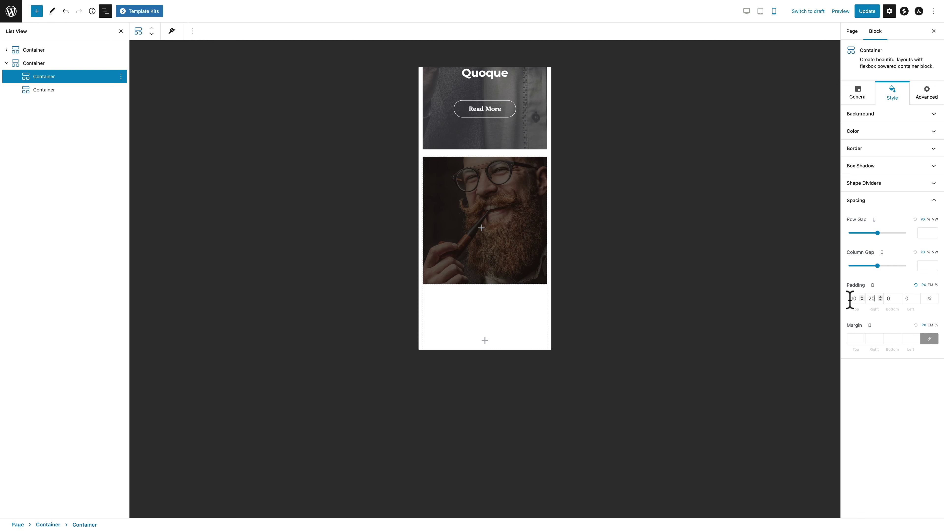
key("Tab")
type("40")
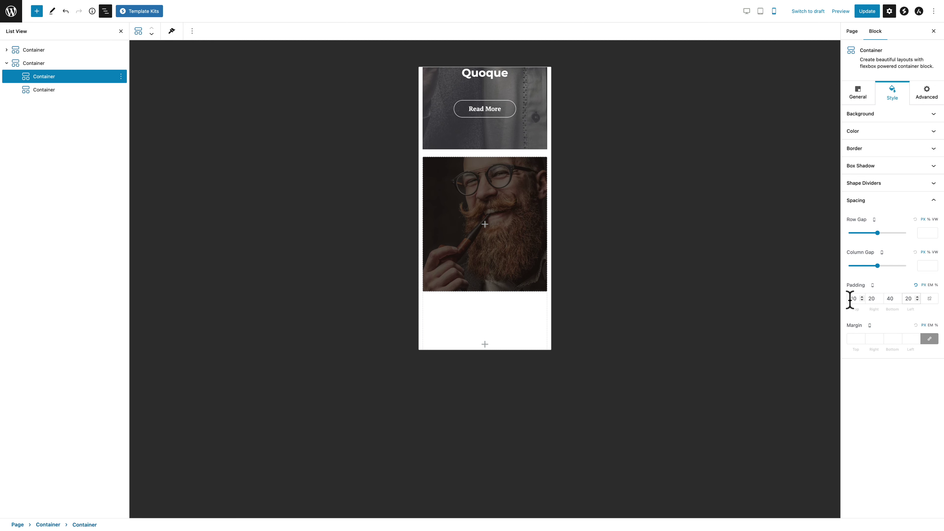
left_click(746, 11)
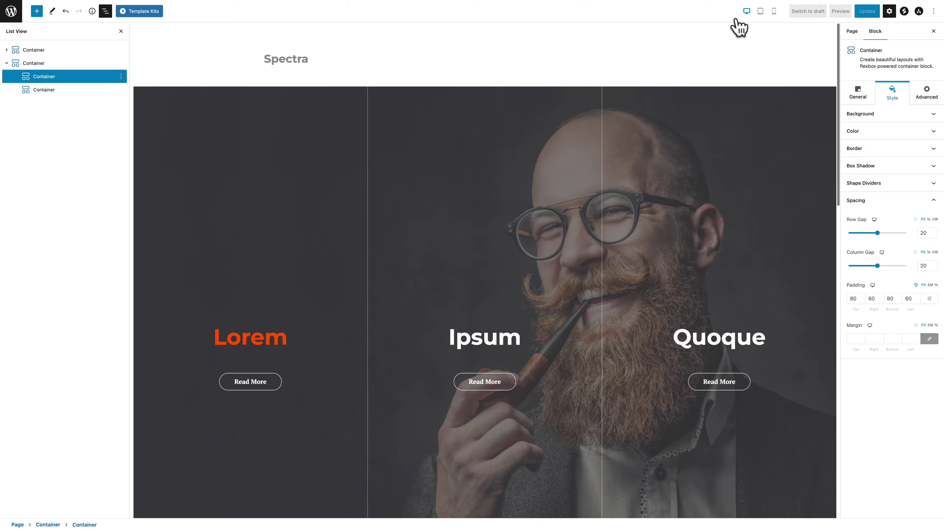
Insert a Spectra Heading block in the left inner container and set its text color to white (FFFFFF).
scroll(717, 41, "down", 3)
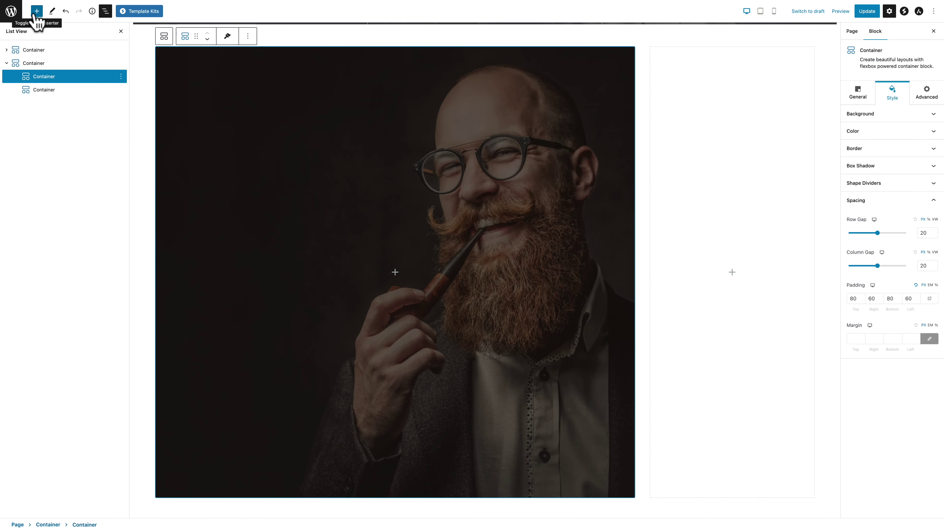
left_click(37, 17)
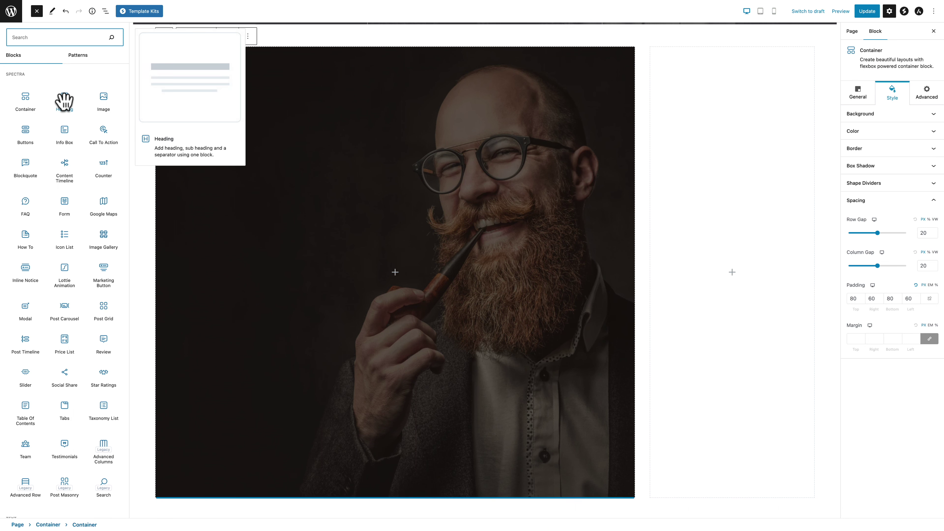
left_click_drag(64, 99, 390, 273)
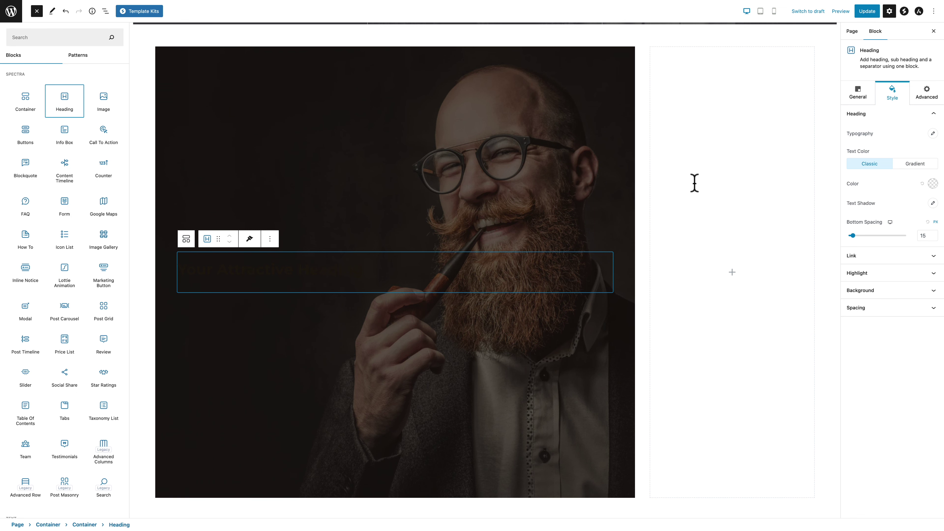
left_click(891, 94)
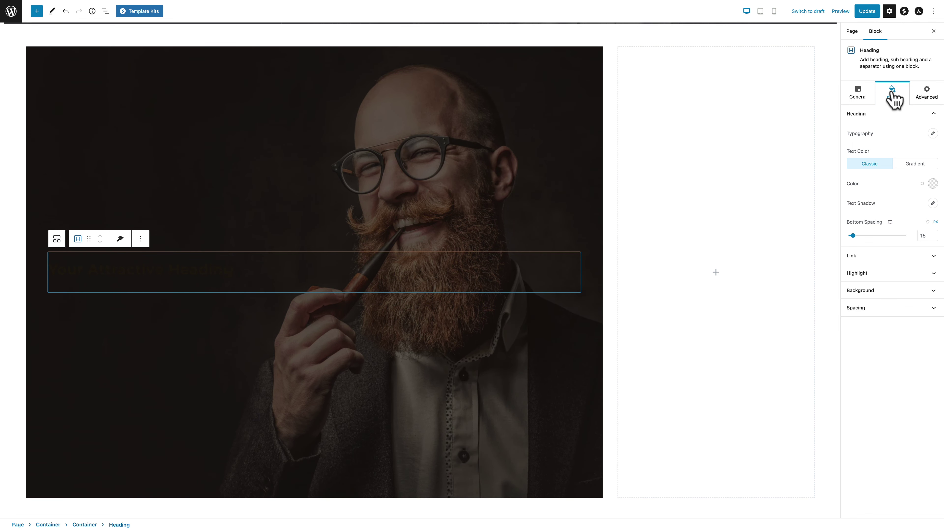
left_click(934, 184)
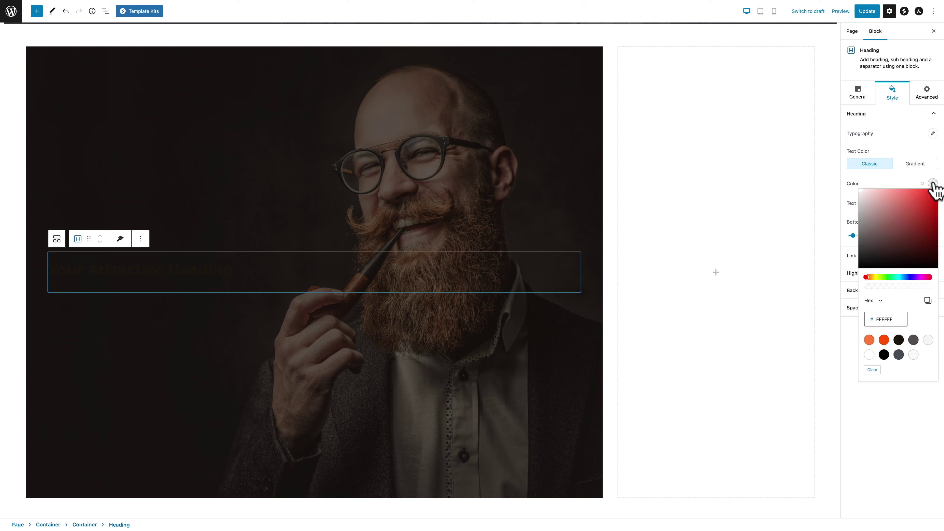
left_click_drag(880, 217, 854, 178)
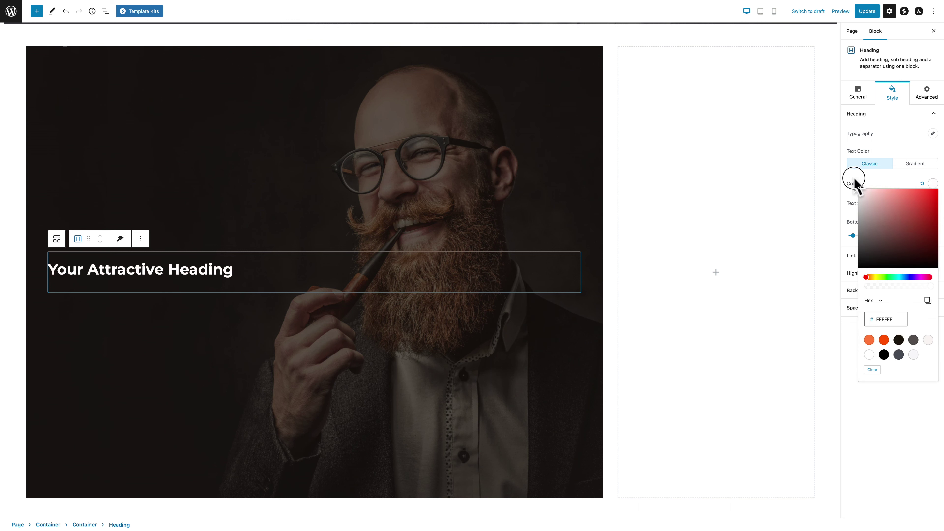
Center the heading and change its text to "Why Work With Me?".
left_click(859, 95)
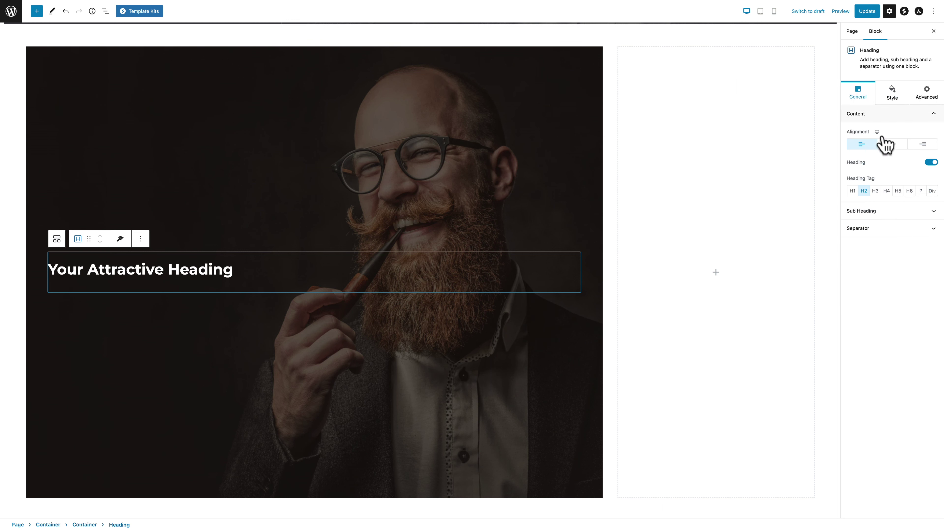
left_click(891, 145)
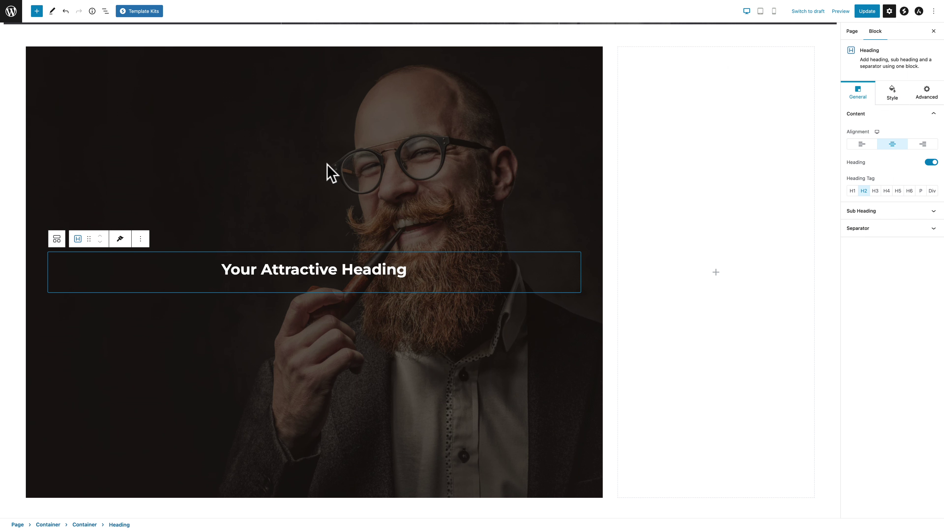
triple_click(273, 268)
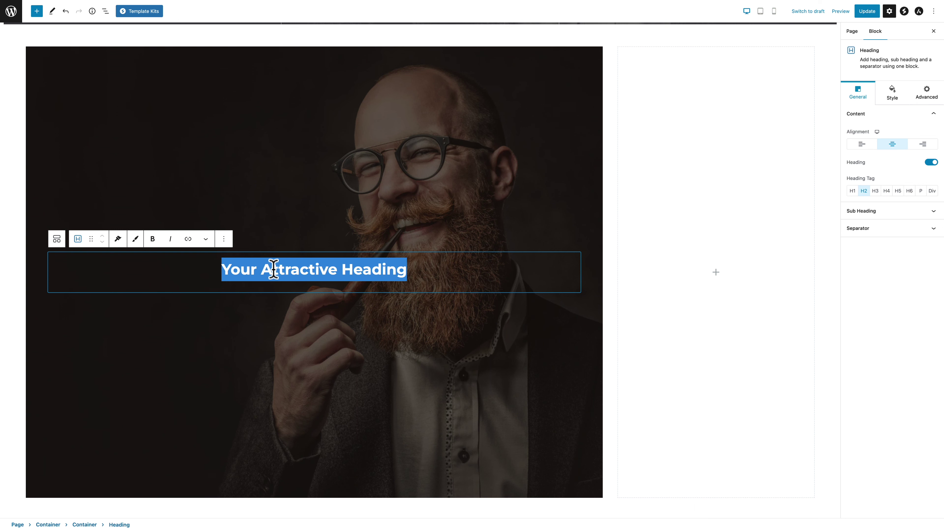
type("Why Work With Me?")
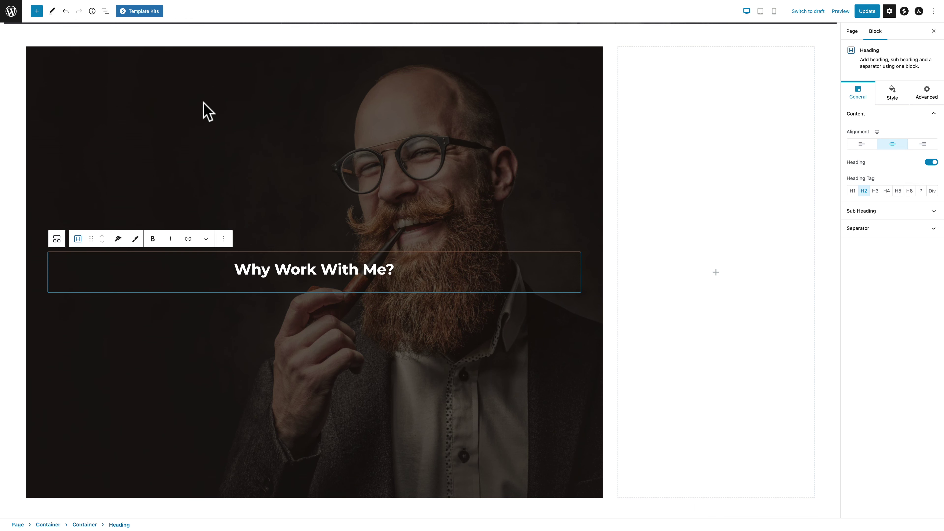
Insert an Info Box block below the "Why Work With Me?" heading and make its icon white.
left_click(36, 12)
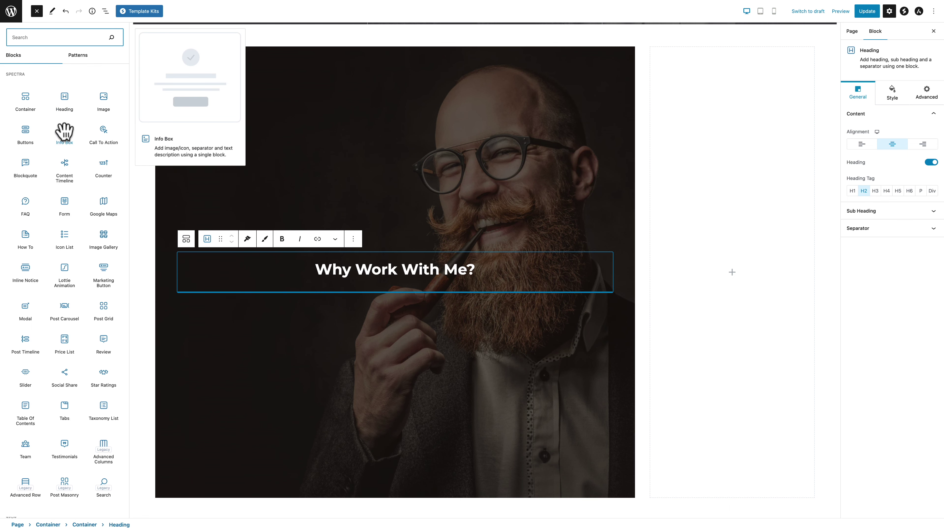
left_click_drag(64, 132, 331, 295)
scroll(332, 295, "down", 1)
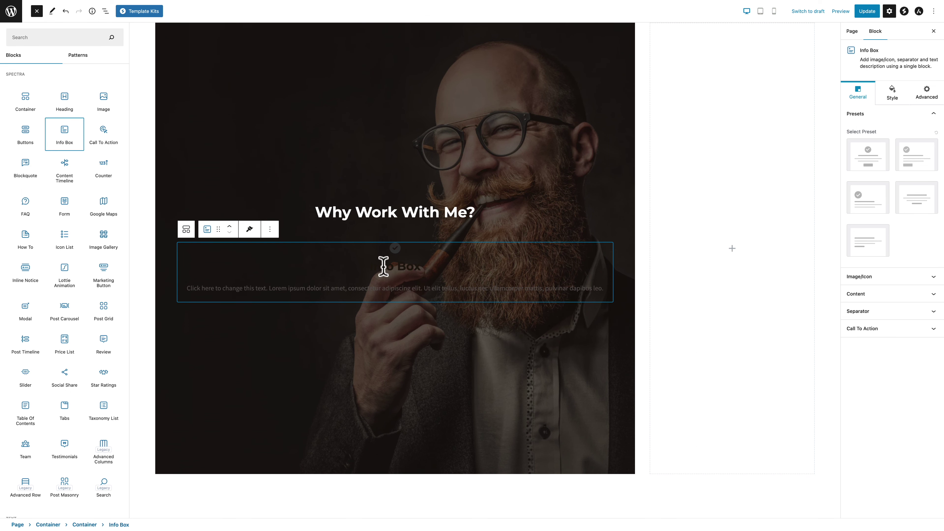
left_click(891, 93)
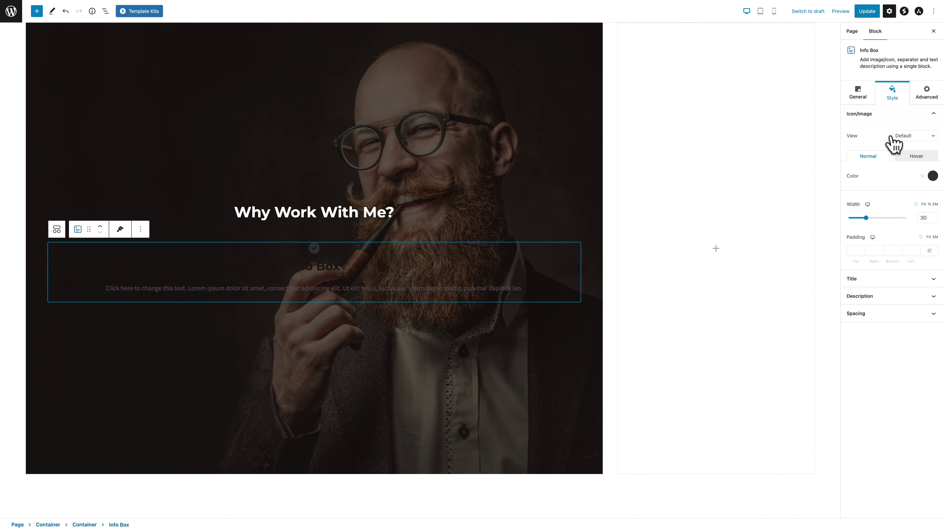
left_click(932, 176)
left_click_drag(887, 217, 860, 169)
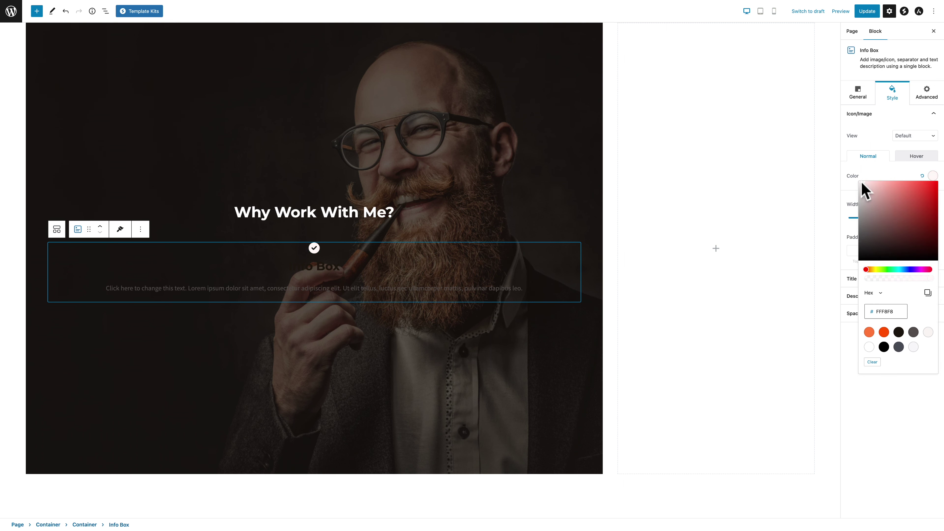
left_click(851, 186)
Set the Info Box's title and description colors to white.
left_click(907, 278)
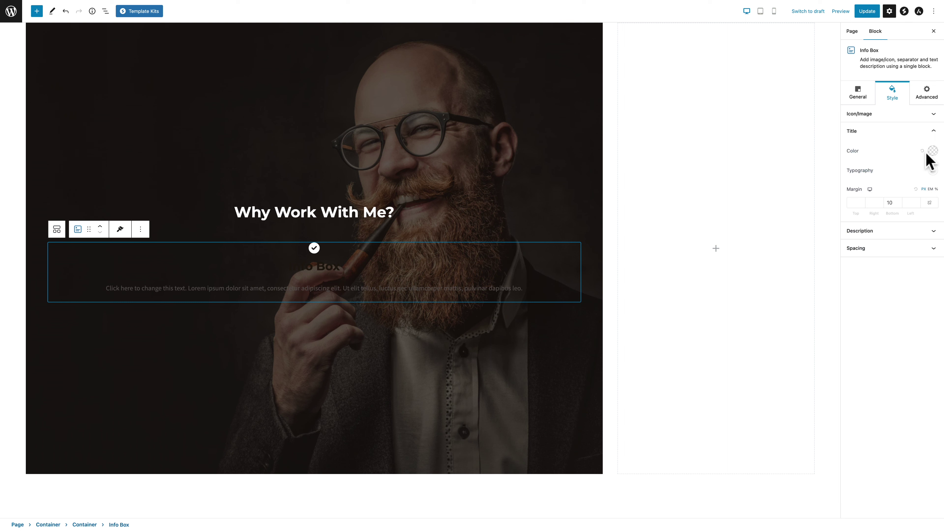
left_click(933, 151)
left_click_drag(893, 202, 849, 152)
left_click(862, 232)
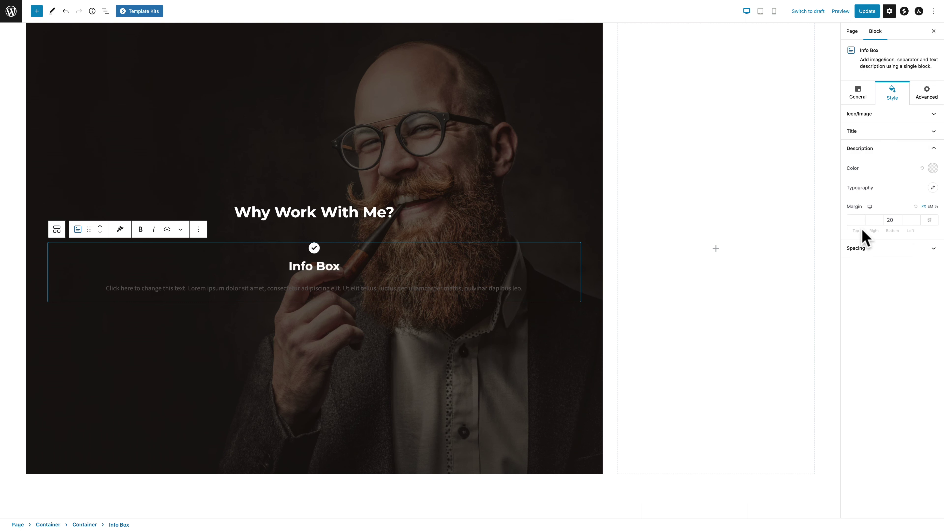
left_click(933, 169)
left_click_drag(883, 213, 845, 164)
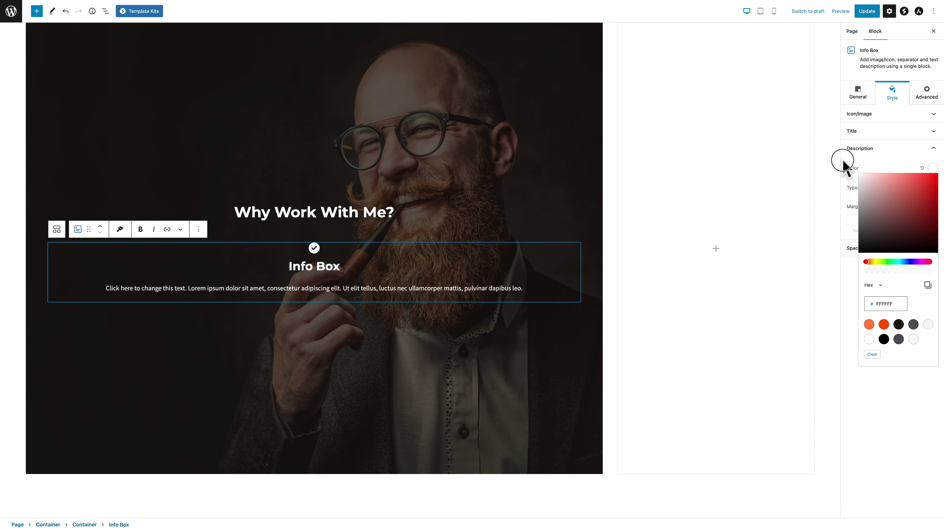
Change the Info Box's description to "Lorem ipsum dolor sit amet, consectetur adipiscing elit." and its title to "Lorem".
triple_click(417, 289)
type("Lorem ipsum dolor sit amet, consectetur adipiscing elit.")
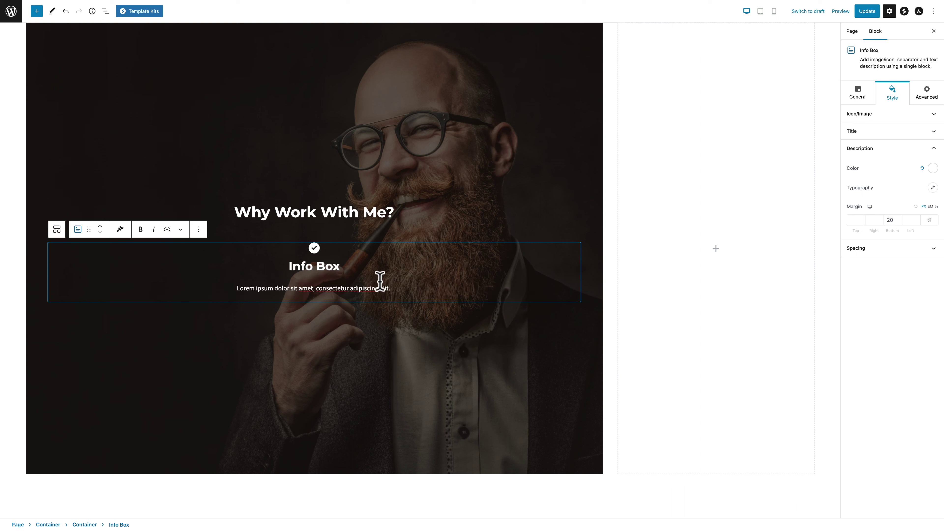
triple_click(294, 267)
type("Lorem")
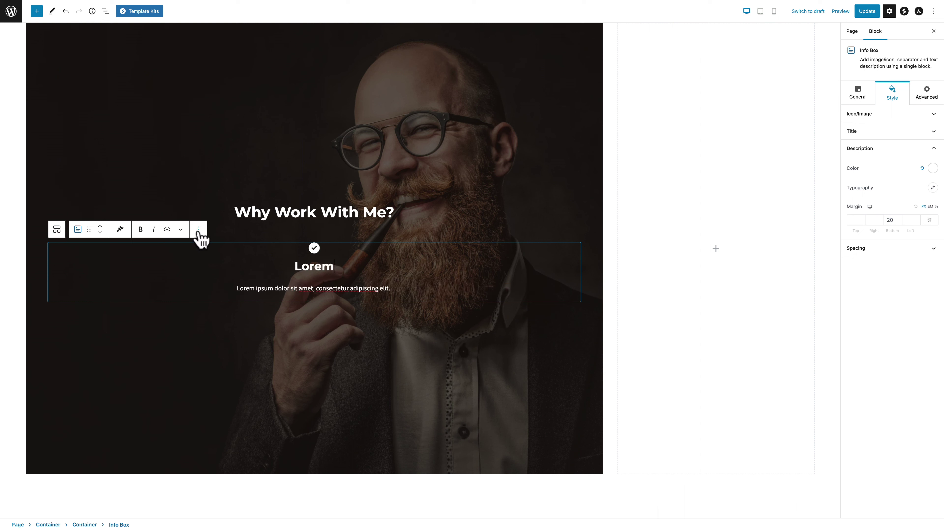
Duplicate the Lorem Info Box twice to make a stack of three in the left inner container.
left_click(199, 229)
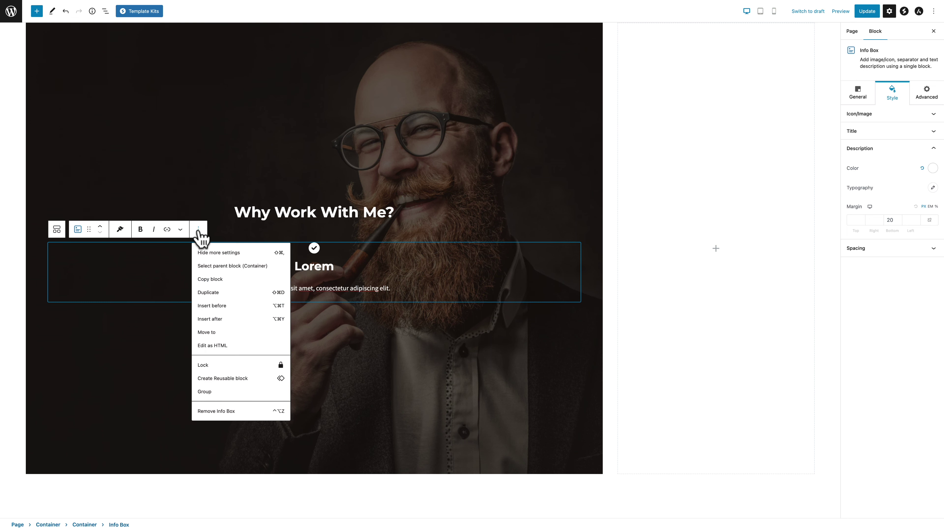
left_click(209, 293)
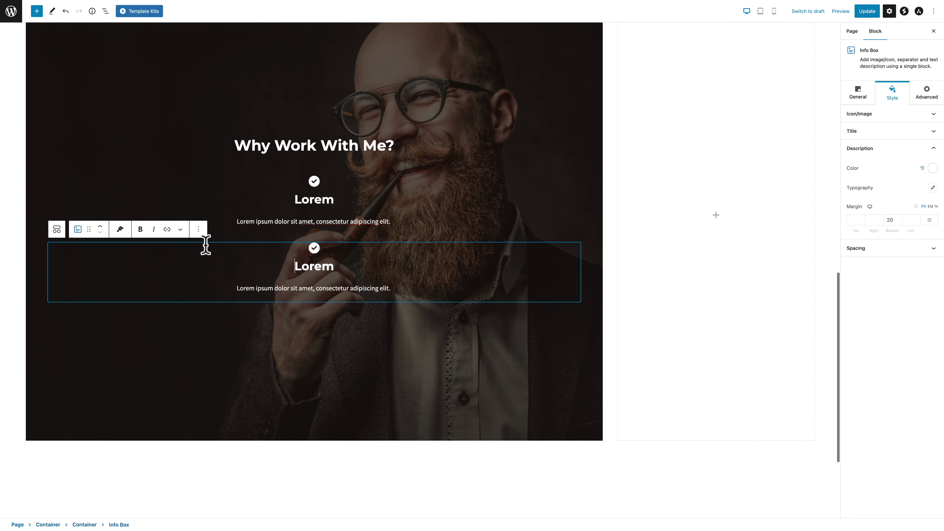
left_click(199, 230)
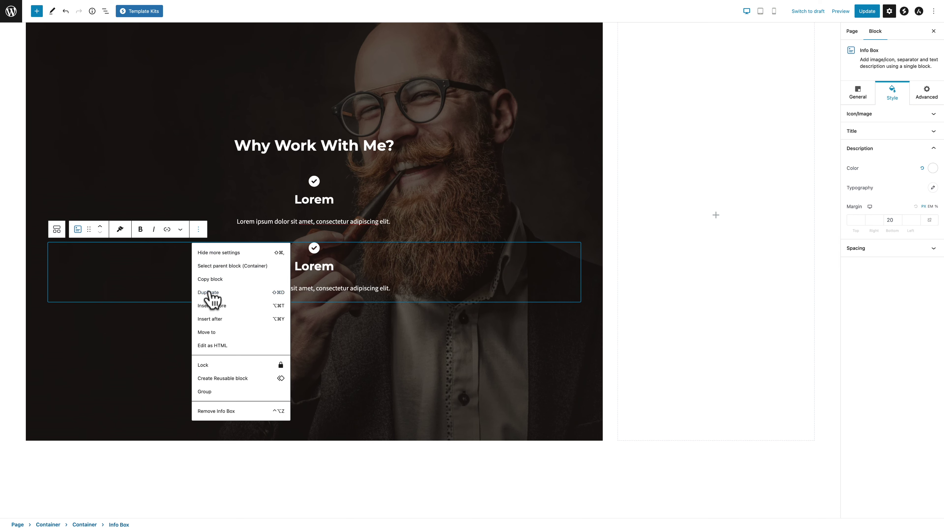
left_click(209, 293)
Retitle the second and third Info Boxes "Ipsum" and "Sit Amet", and update the page.
double_click(320, 201)
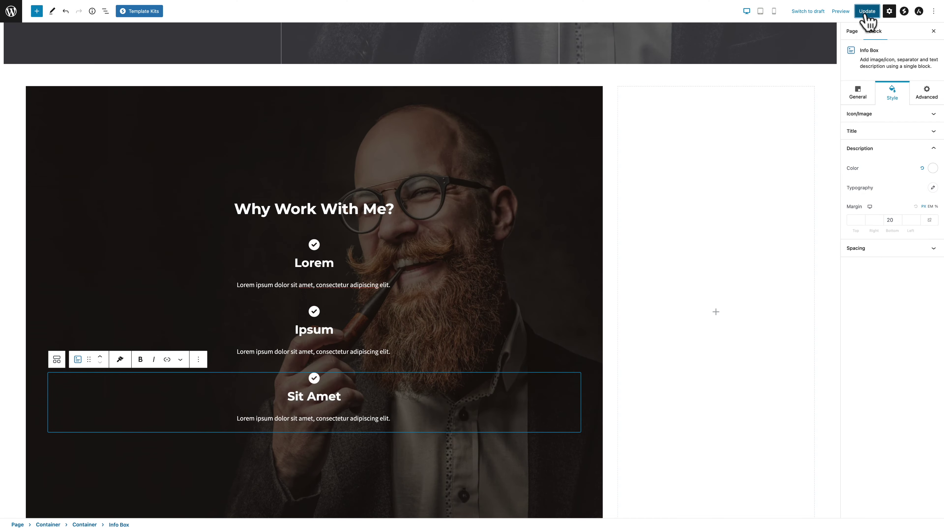
left_click(866, 15)
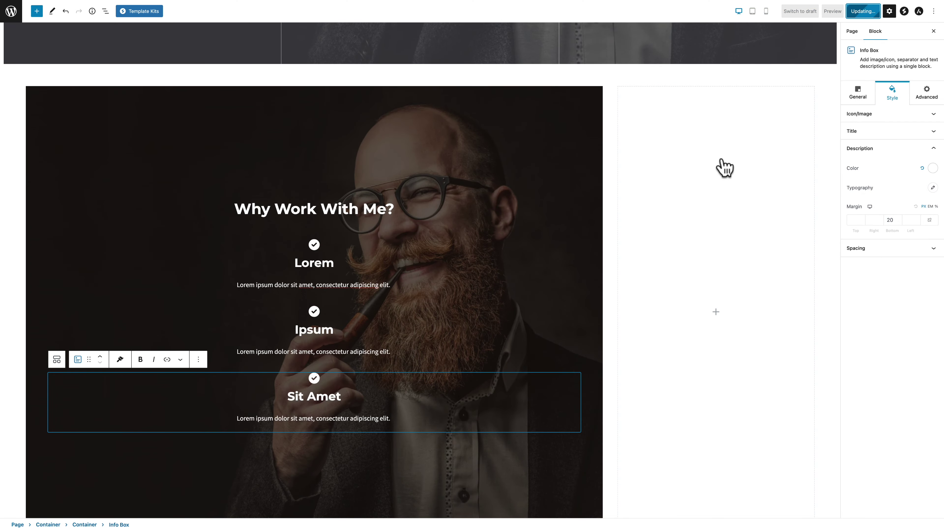
Set the empty second inner container's flex wrap to No Wrap for mobile, after checking its desktop and tablet flex properties.
left_click(106, 15)
left_click(15, 77)
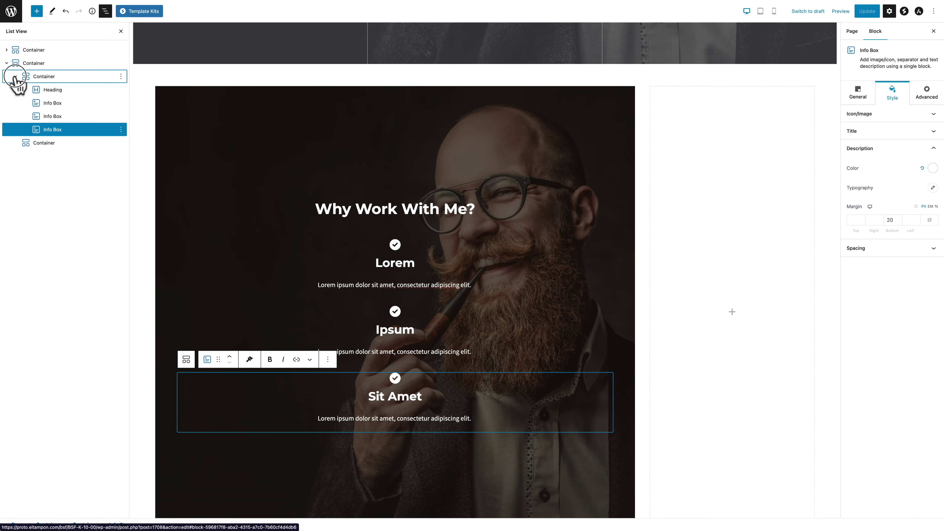
left_click(40, 90)
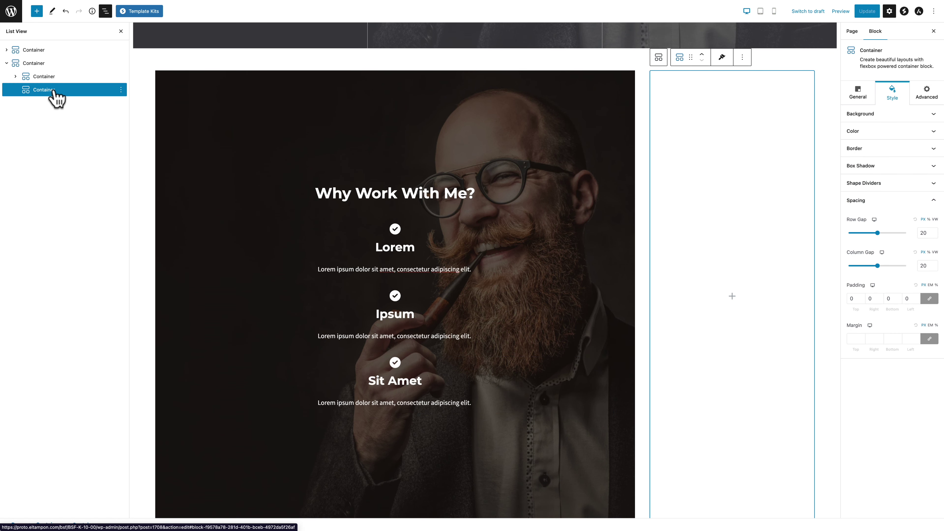
left_click(858, 93)
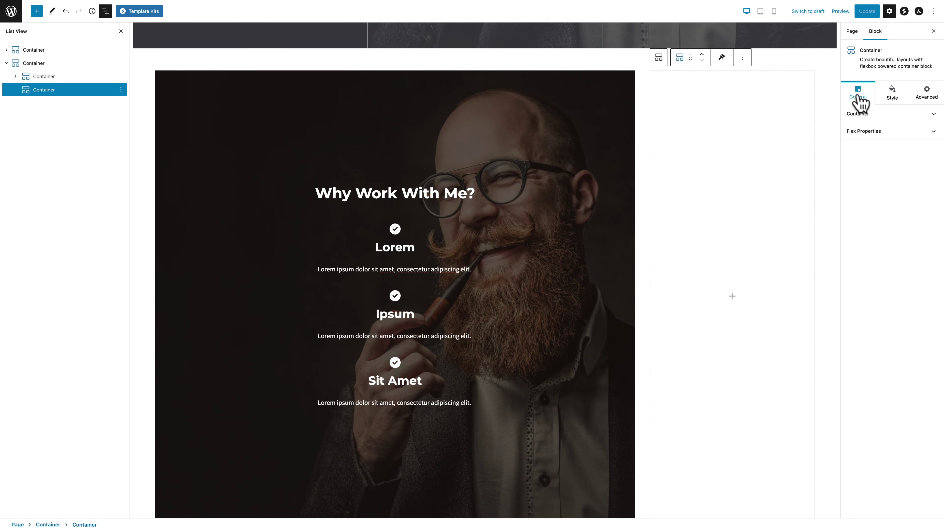
left_click(866, 131)
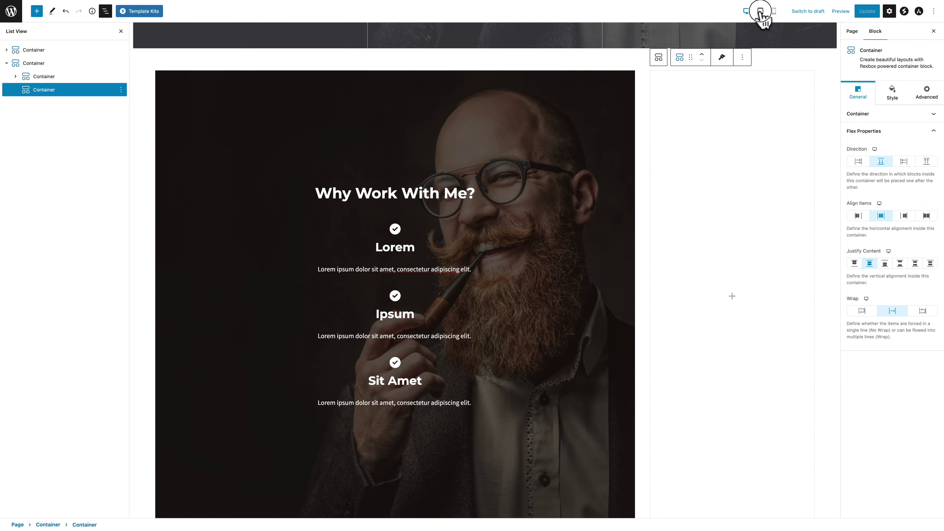
left_click(760, 10)
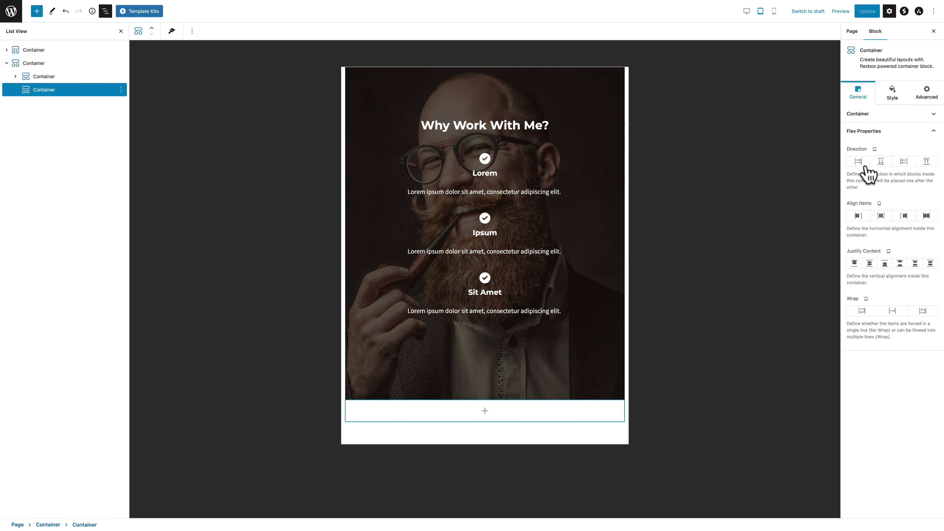
left_click(774, 11)
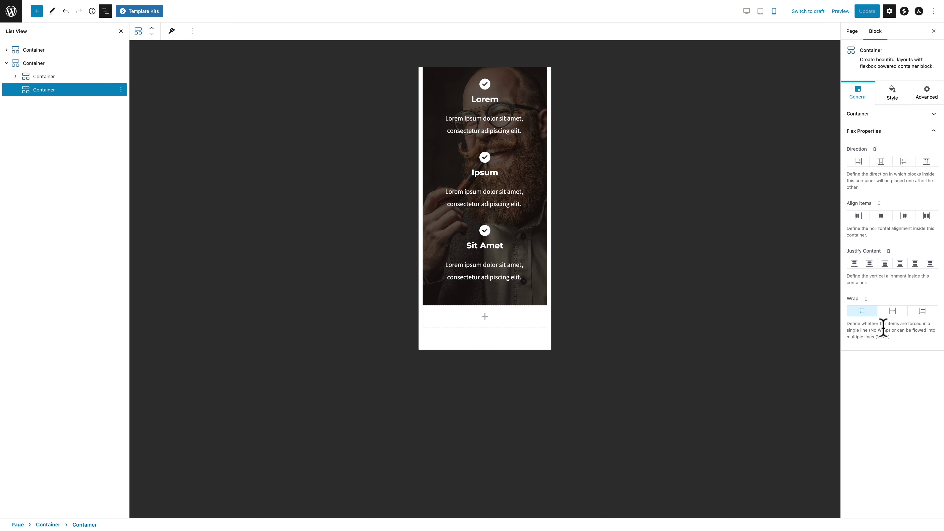
left_click(893, 312)
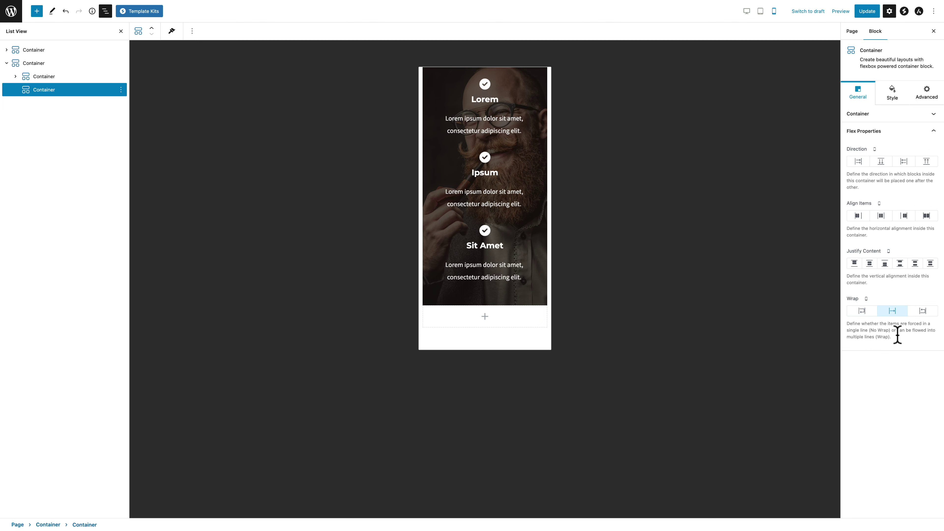
Give the second inner container a solid background color of #1E1810 in the desktop view.
left_click(746, 12)
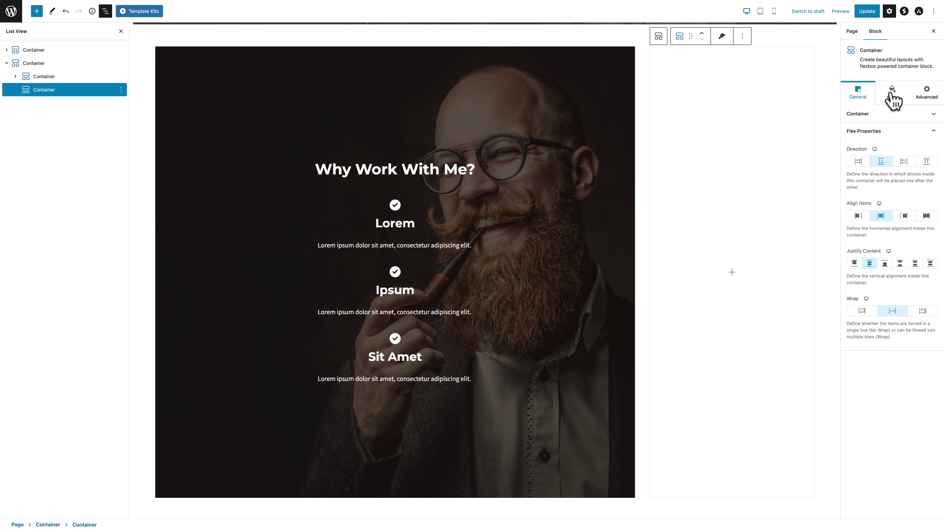
left_click(892, 92)
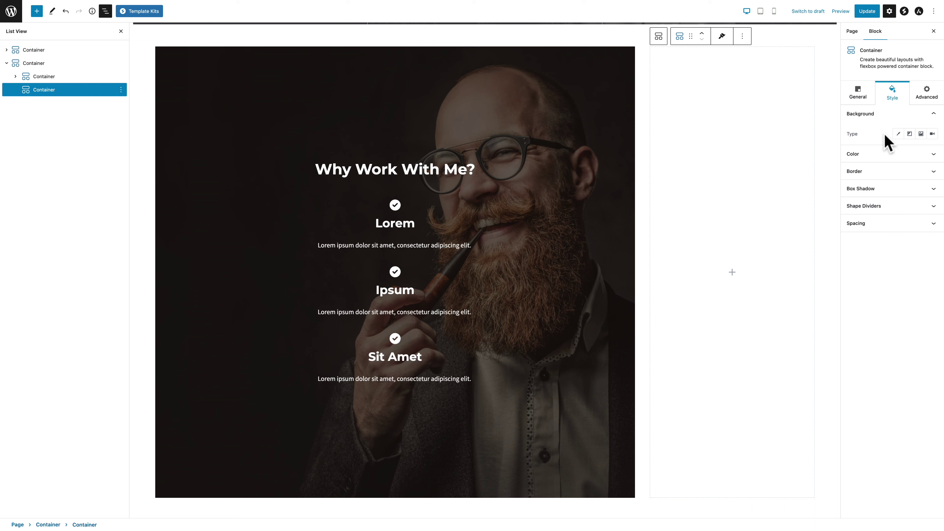
left_click(898, 134)
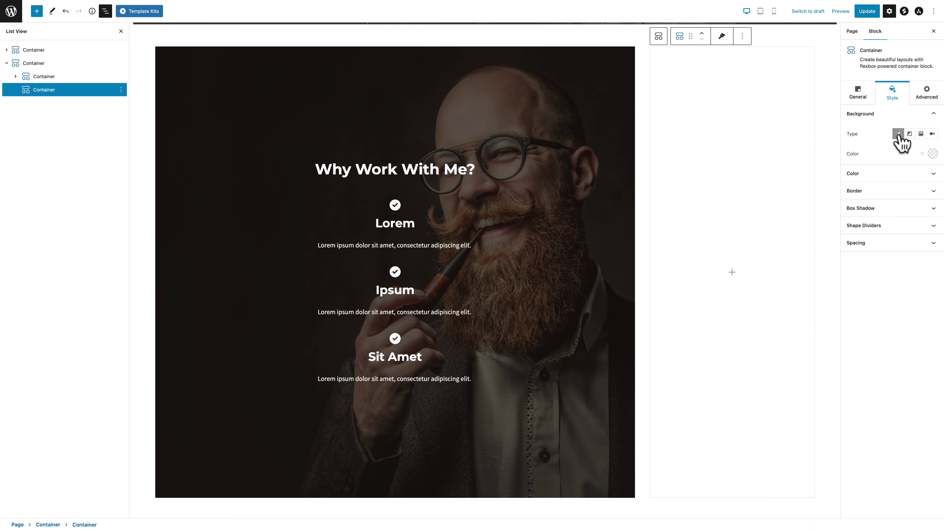
left_click(932, 154)
left_click(899, 311)
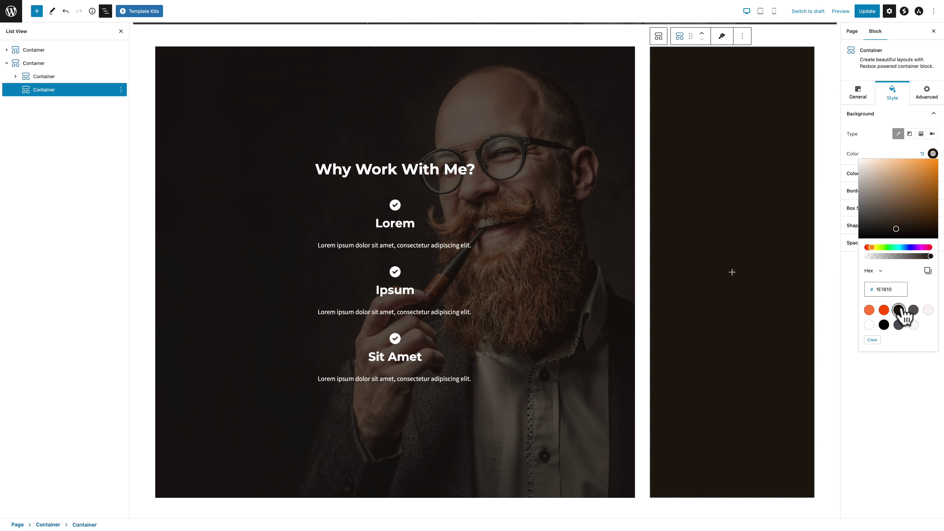
left_click(899, 376)
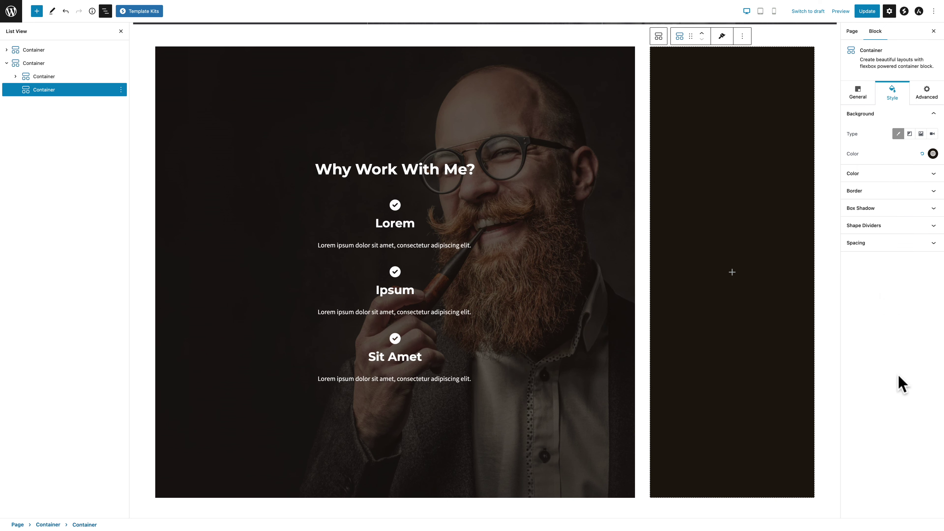
Set the second inner container's row and column gaps to 0 and its desktop padding to 80, 40, 80, 40 px.
left_click(911, 243)
left_click_drag(877, 233, 842, 232)
left_click_drag(877, 265, 839, 266)
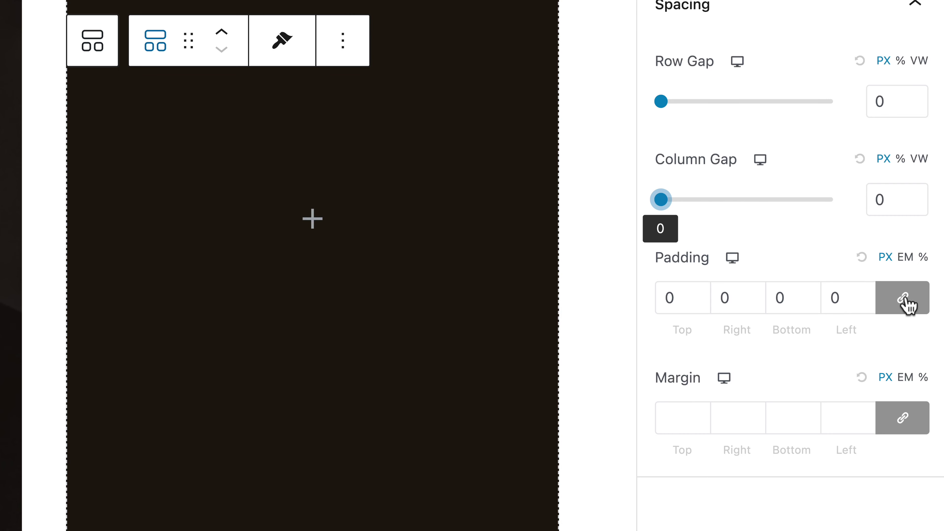
left_click(930, 299)
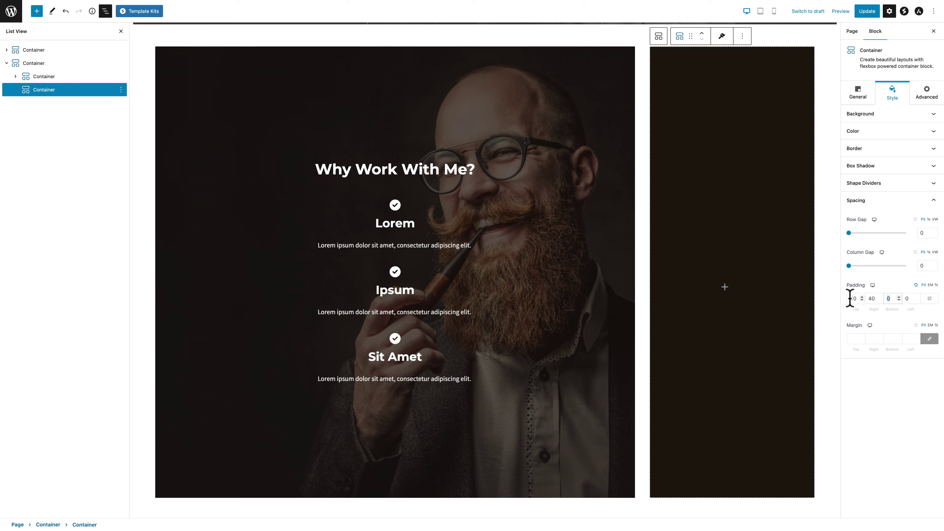
type("40")
Set the second inner container's tablet padding to 60 px top and bottom and 40 px on the sides.
left_click(881, 285)
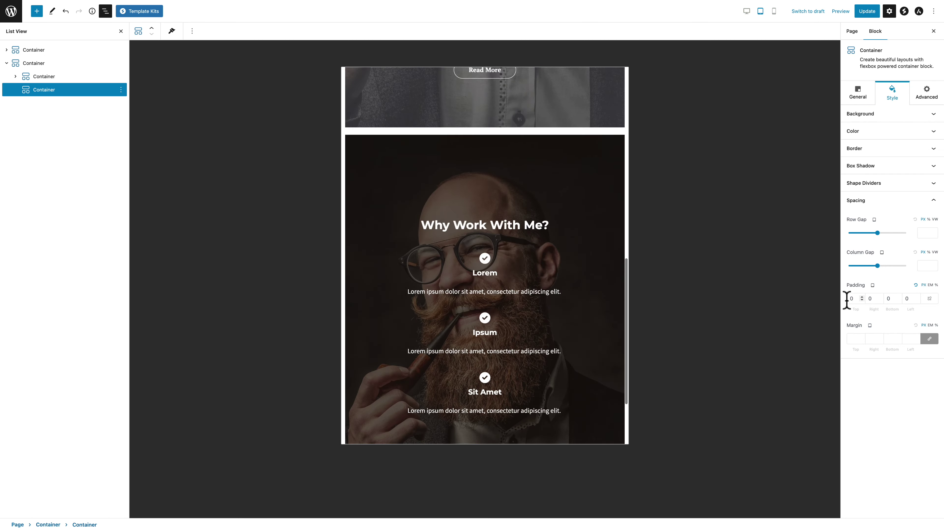
left_click(848, 298)
type("60")
key("Tab")
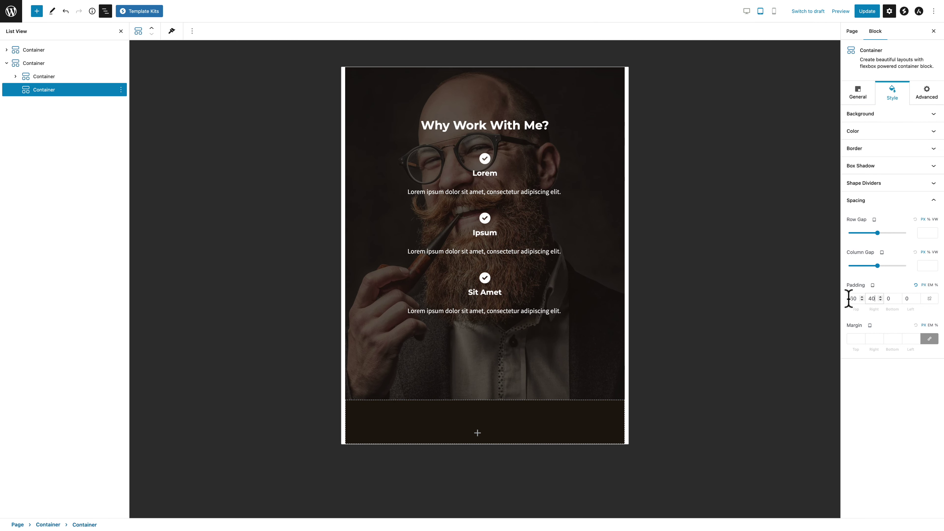
type("60")
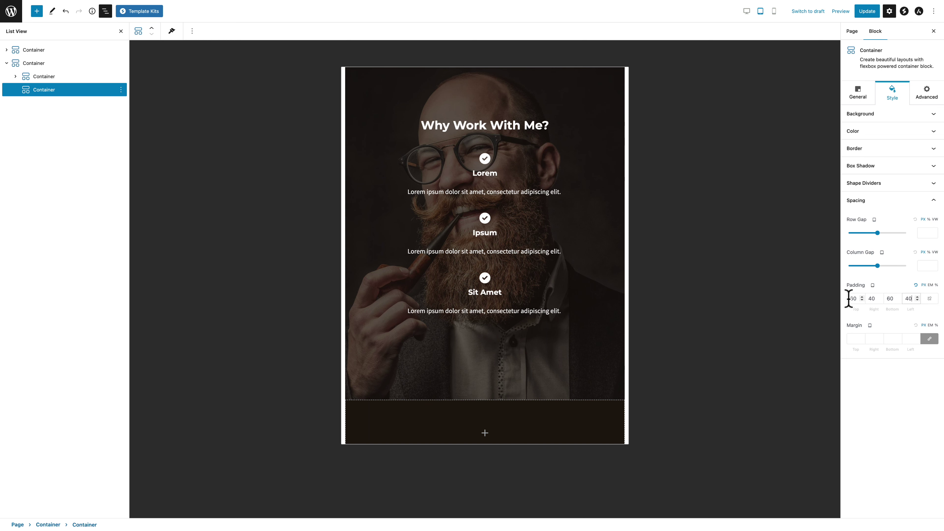
Set the container's mobile padding to 40 px vertically and 20 px horizontally, and its desktop margins to 0.
left_click(873, 285)
left_click(890, 286)
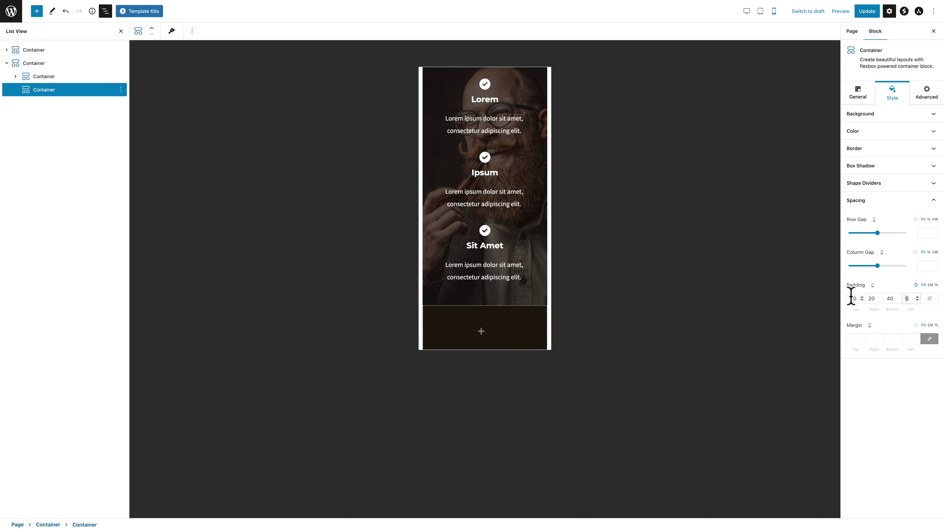
left_click(873, 290)
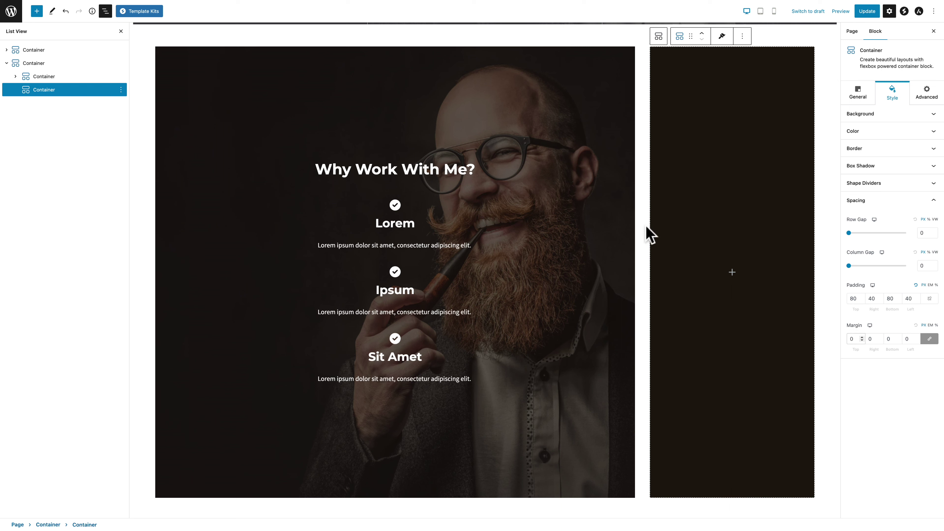
Duplicate the "Why Work With Me?" heading and move the copy into the dark second inner container.
left_click(484, 169)
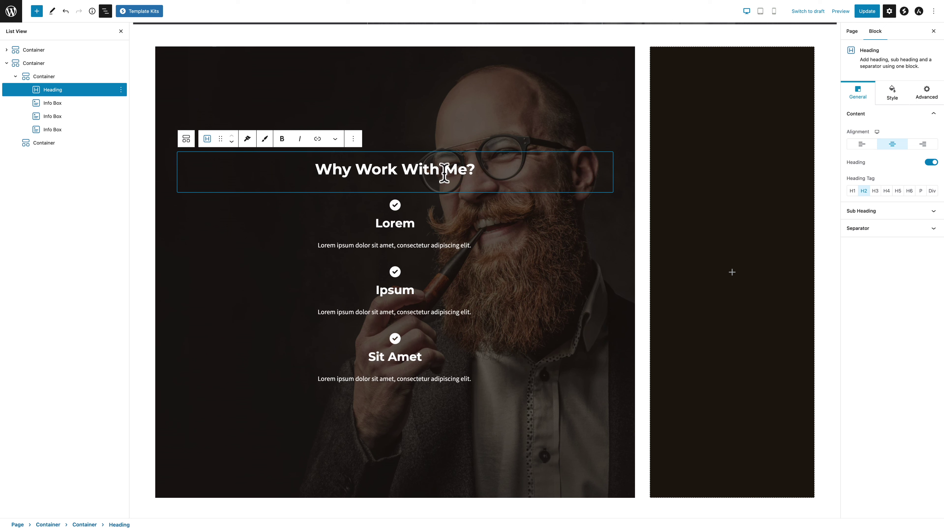
left_click(353, 142)
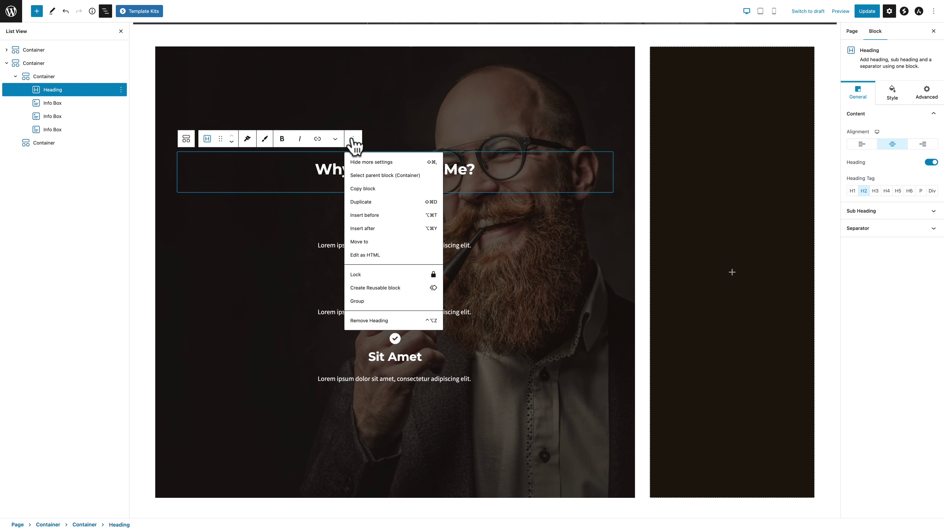
left_click(363, 204)
scroll(365, 211, "up", 2)
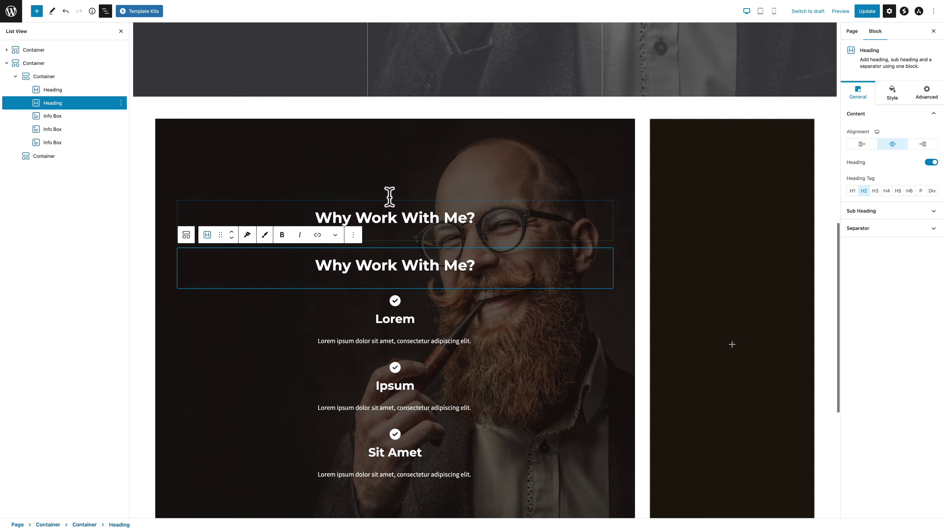
left_click_drag(221, 240, 731, 281)
Change the copied heading's text to "Projects".
scroll(731, 280, "down", 6)
triple_click(722, 270)
type("Projects")
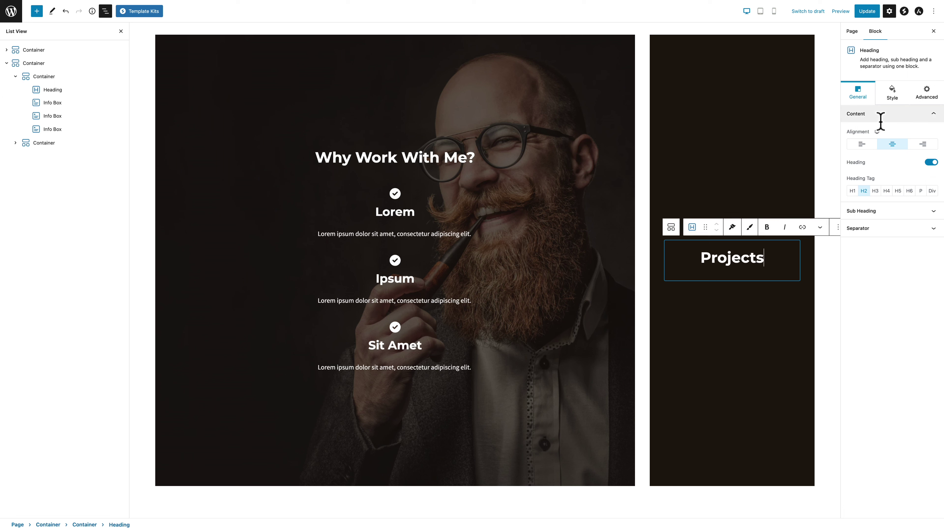
Set the Projects heading's bottom spacing to 0 and its padding and margin to 0 on all sides.
left_click(893, 97)
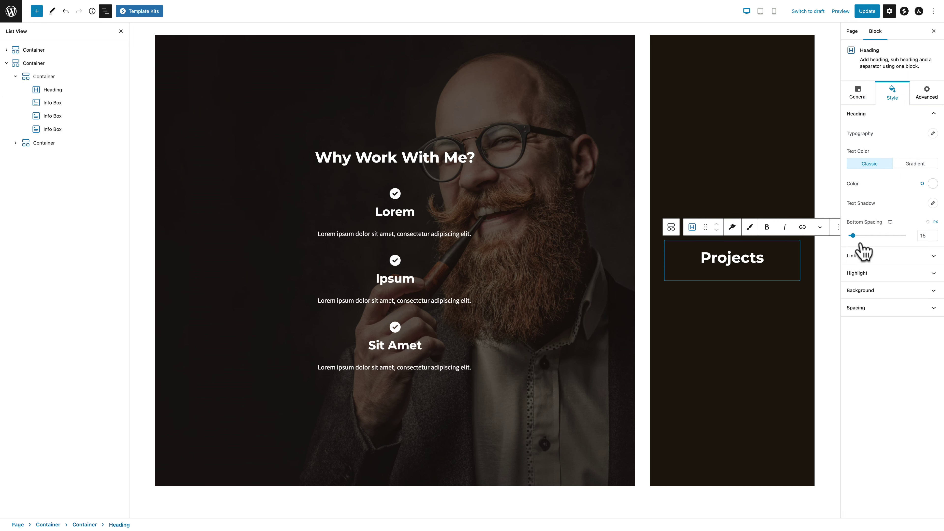
left_click_drag(853, 236, 835, 234)
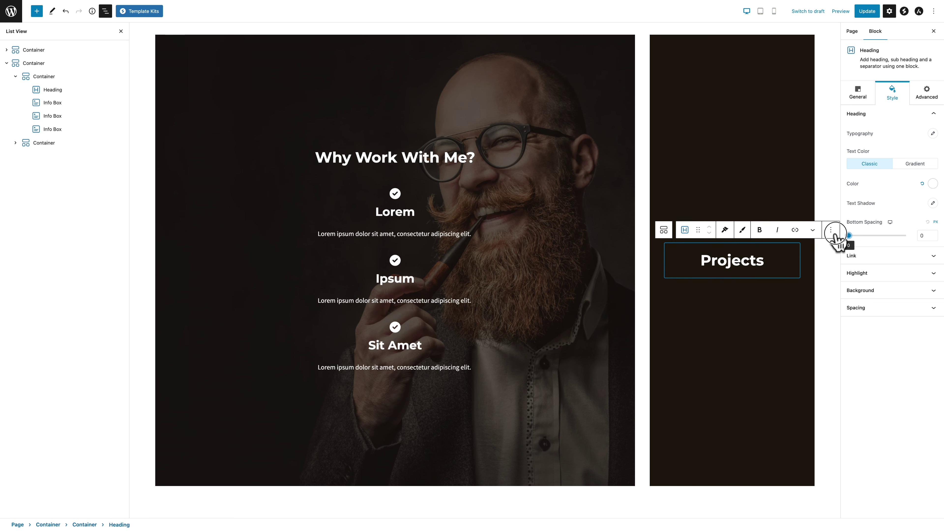
left_click(855, 309)
left_click(854, 215)
type("0")
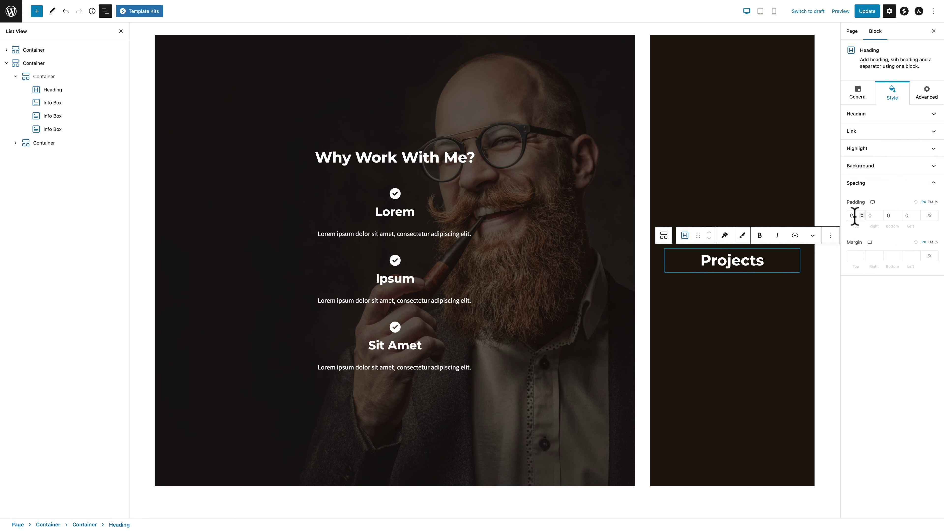
left_click(853, 256)
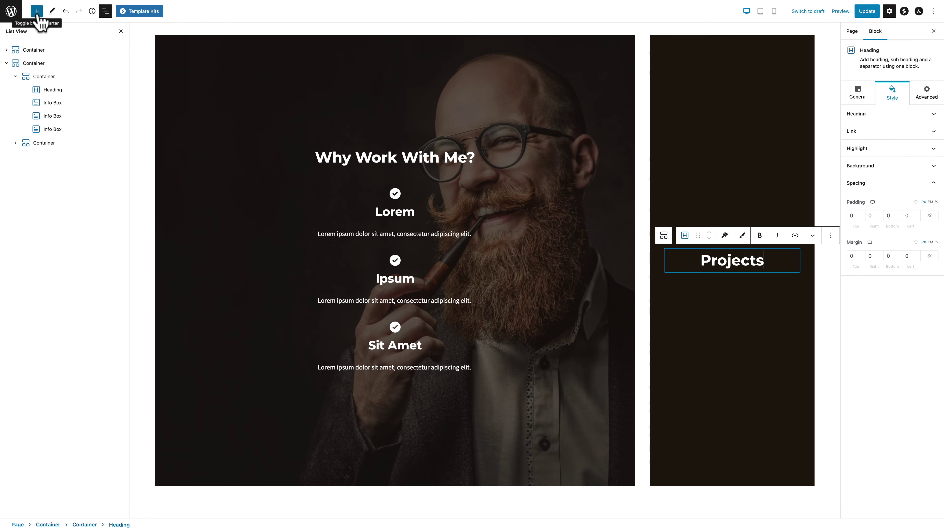
Insert a Spectra Tabs block directly below the Projects heading.
left_click(37, 12)
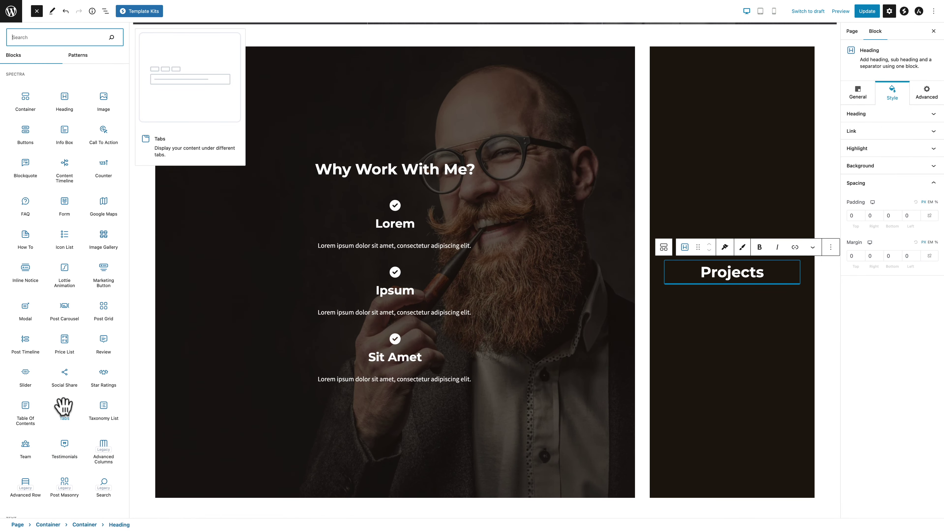
left_click_drag(64, 406, 698, 286)
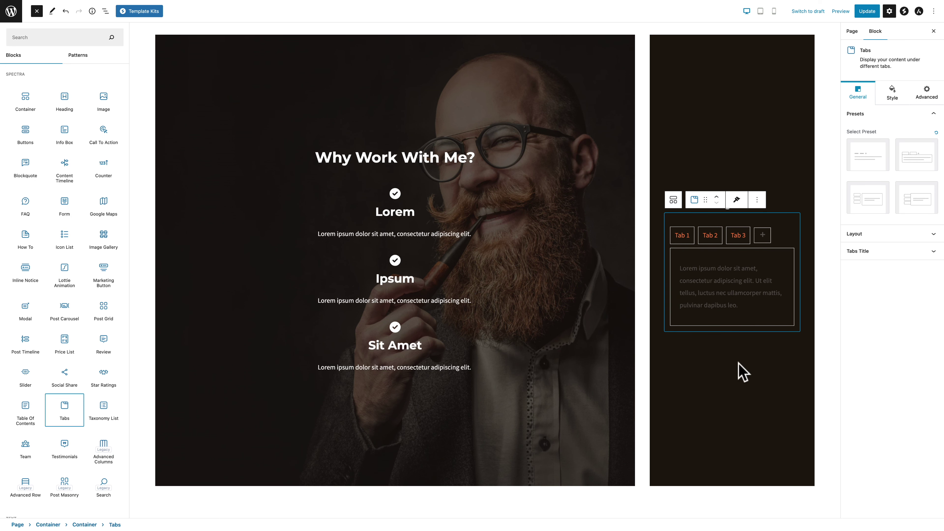
Justify the second inner container's content to its top edge for the desktop view.
left_click(105, 11)
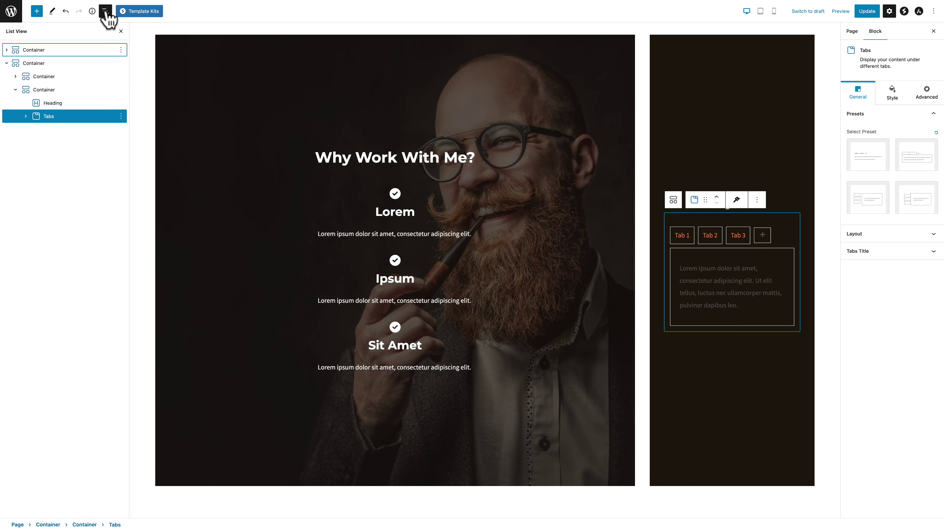
left_click(40, 91)
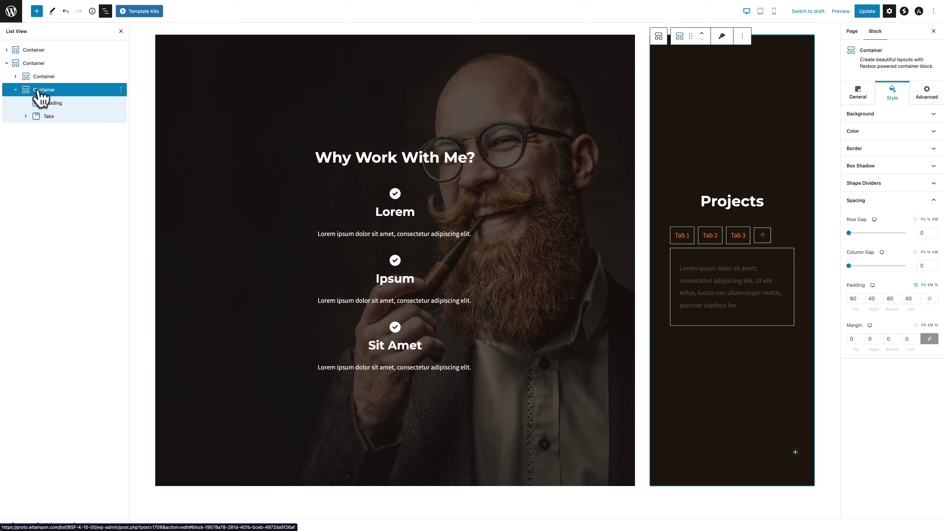
left_click(858, 95)
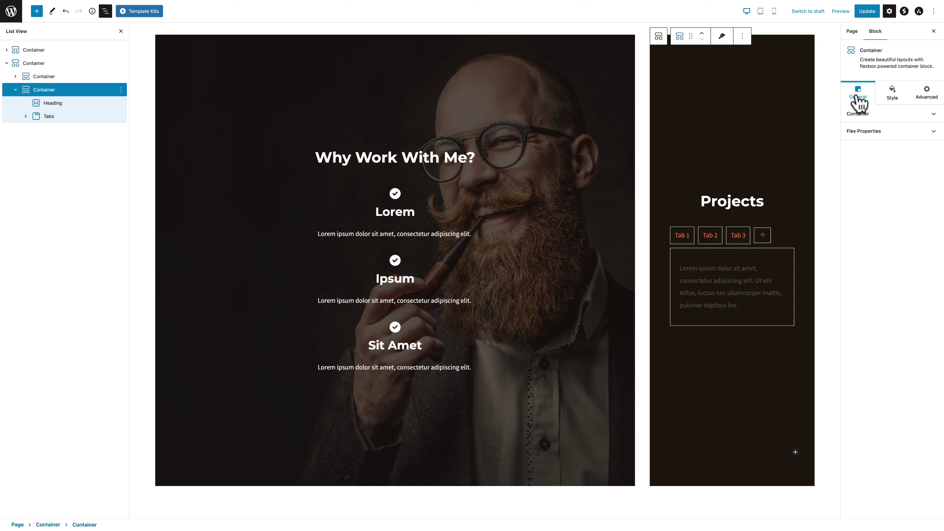
left_click(872, 135)
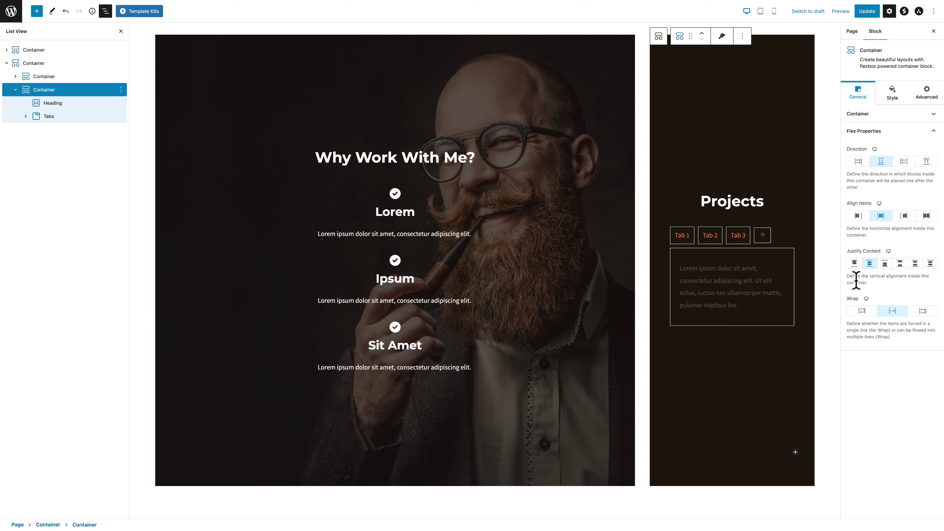
left_click(854, 263)
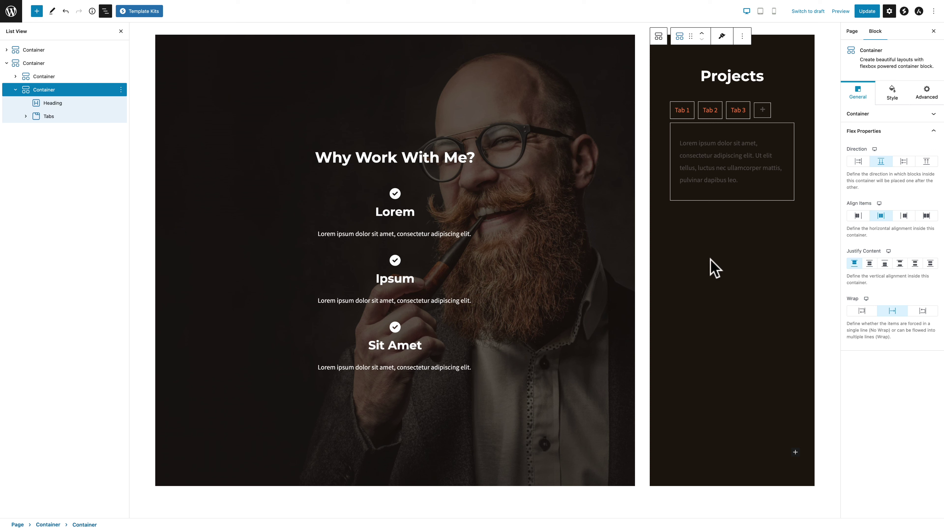
Delete the third tab from the Tabs block and rename the remaining two to "Project 1" and "Project 2".
left_click(791, 96)
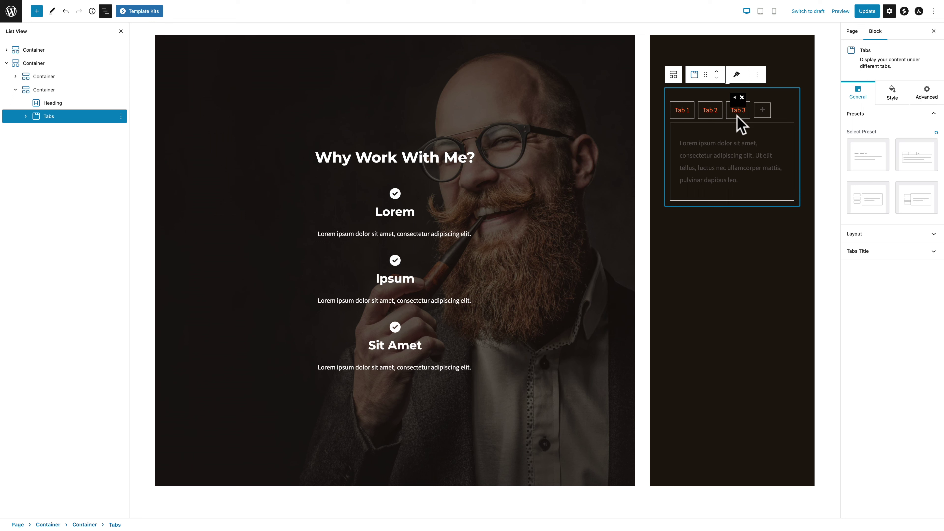
left_click(742, 97)
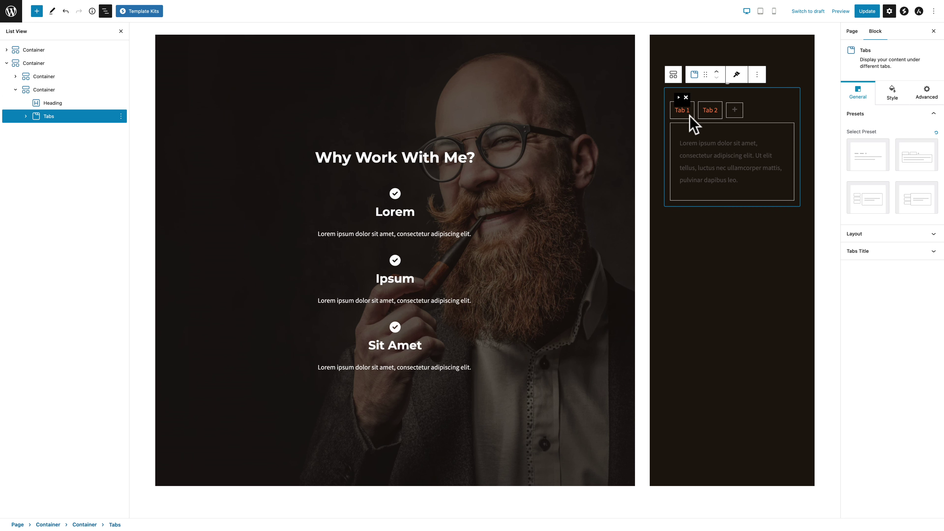
double_click(680, 110)
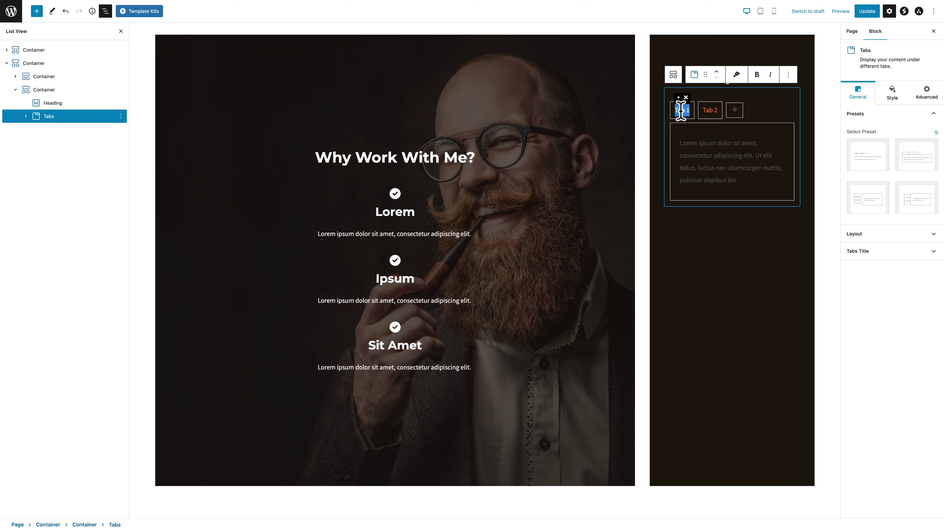
type("Project 1")
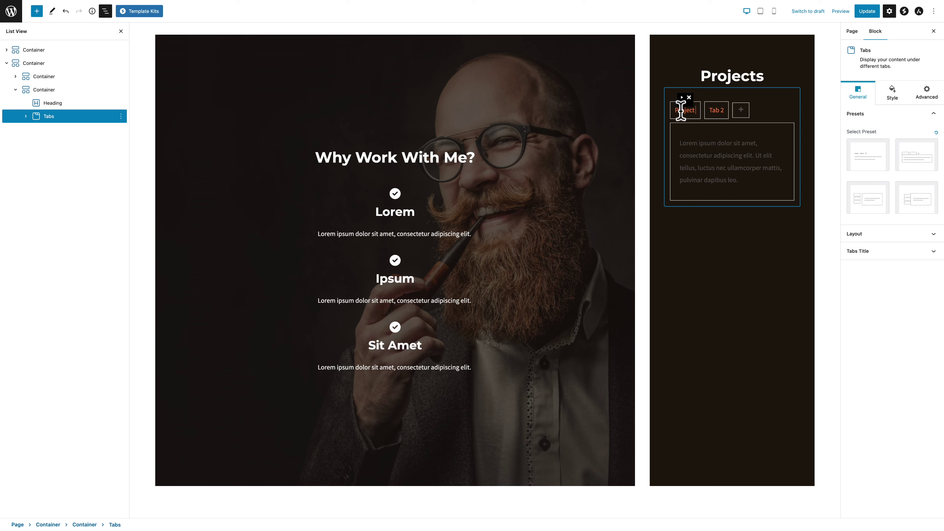
double_click(716, 110)
type("Project")
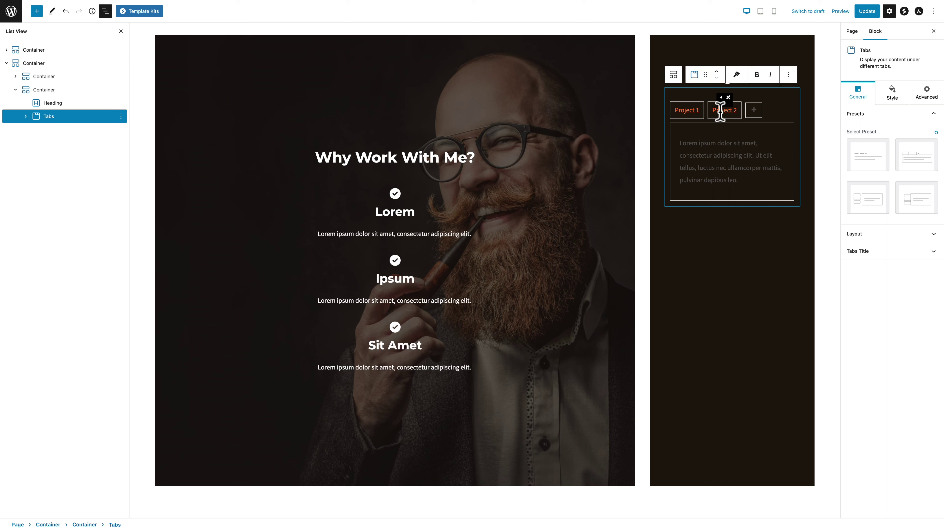
Replace the first word of the Project 2 tab's paragraph with "Sit amet" and switch between both tabs to compare their contents.
double_click(688, 143)
type("Sit")
left_click(686, 110)
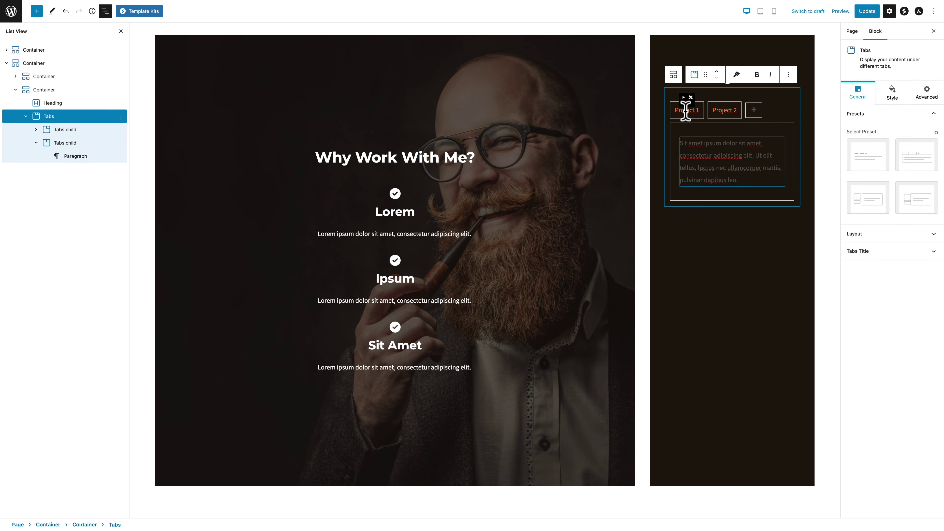
left_click(692, 110)
left_click(722, 109)
left_click(693, 109)
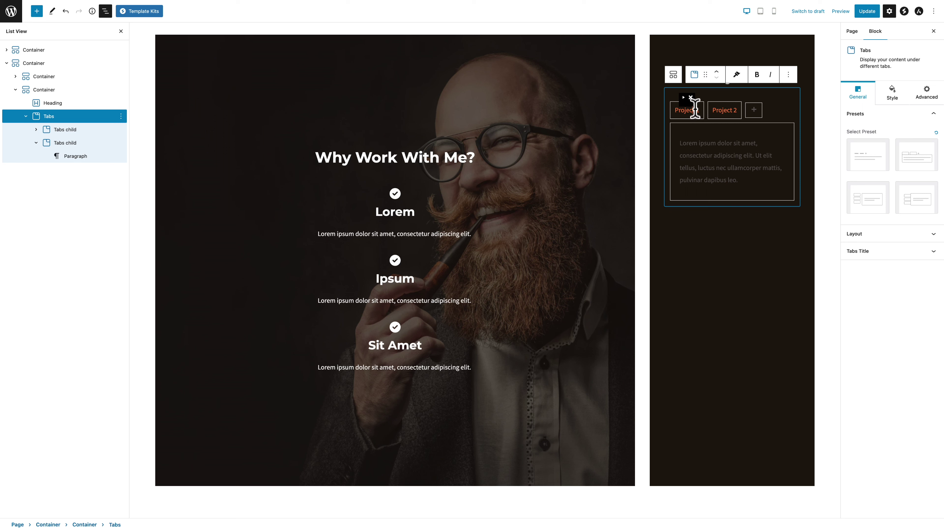
Set the Project 2 tab paragraph's text color to White (FFFFFF).
left_click(710, 151)
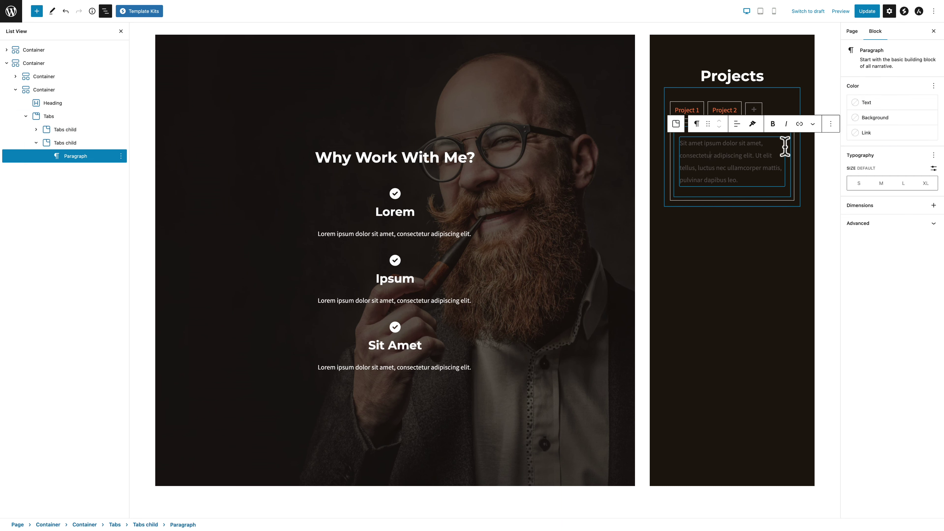
left_click(858, 103)
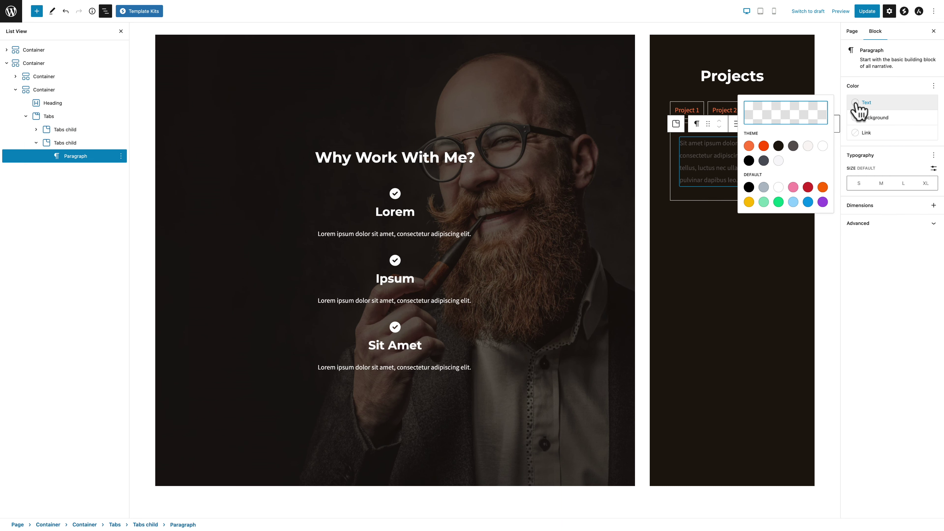
left_click(779, 190)
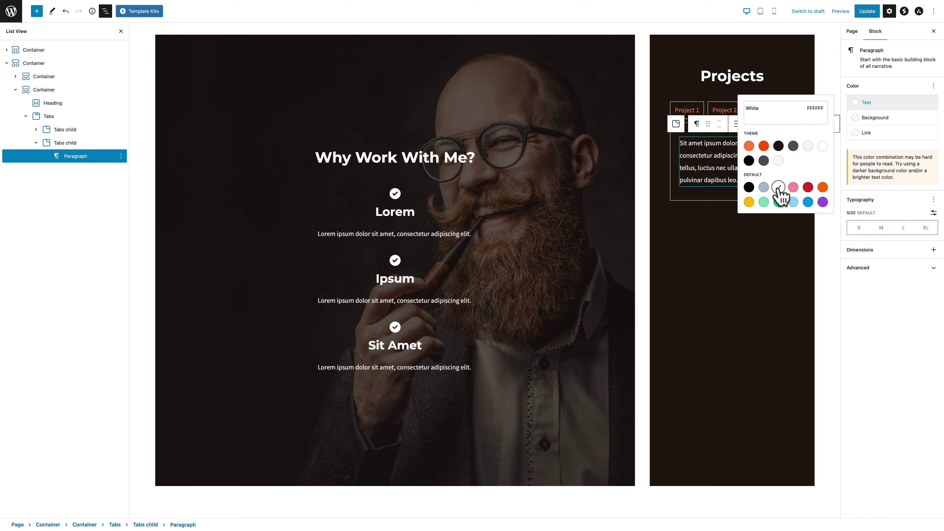
key("Escape")
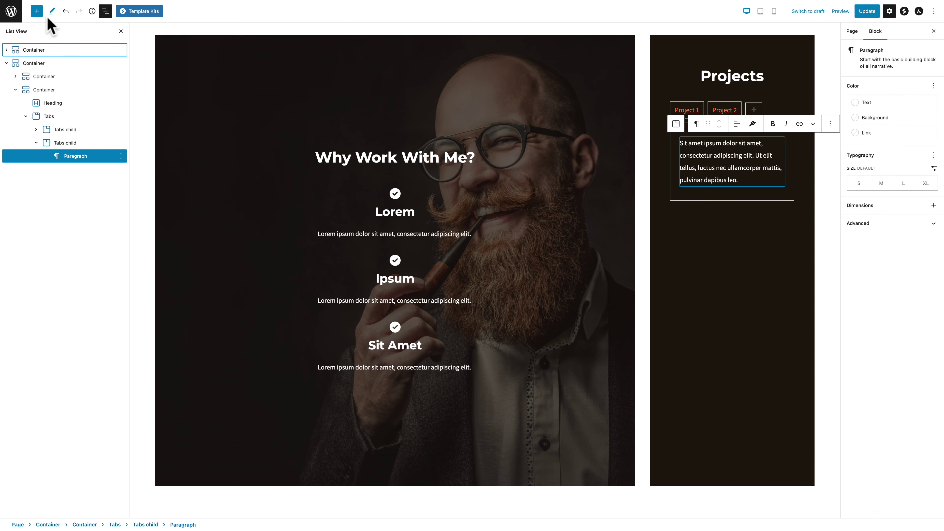
Insert a Separator block directly below the Tabs block in the Projects column.
left_click(37, 11)
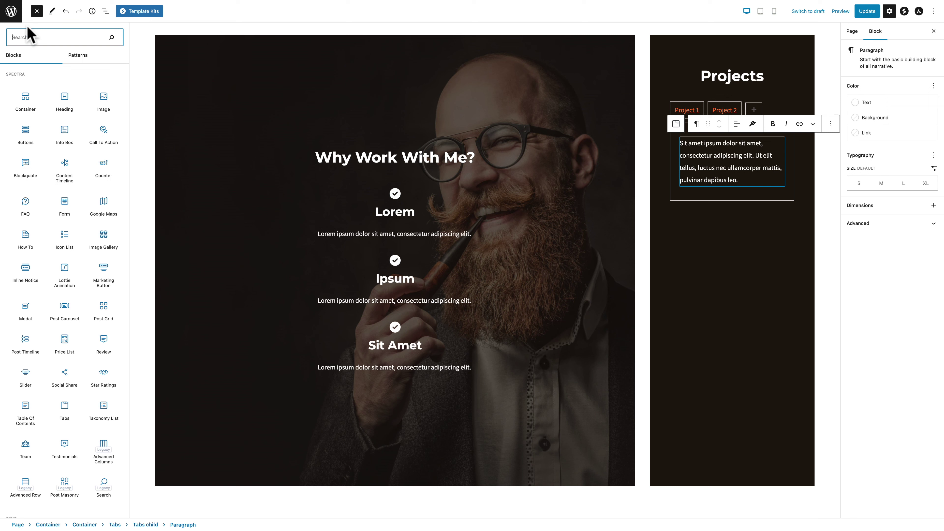
type("ser")
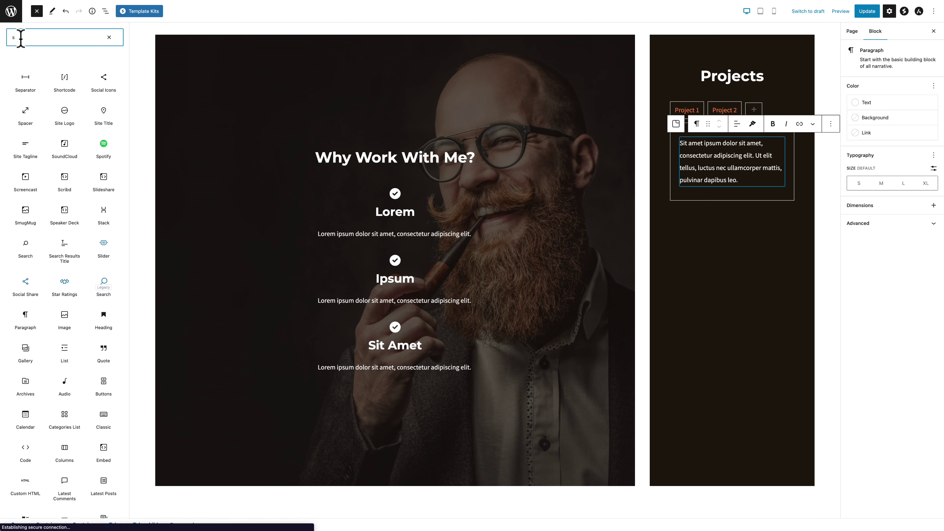
left_click_drag(26, 79, 700, 219)
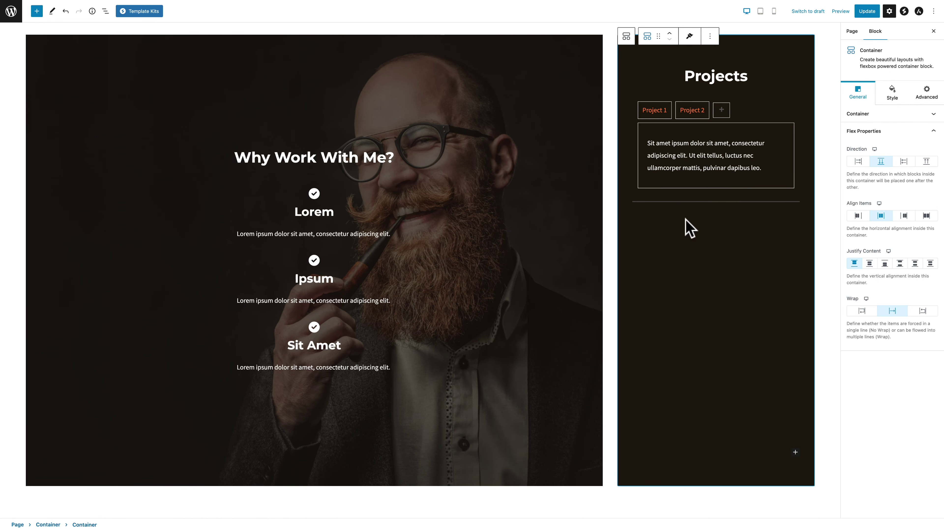
Set the separator's background color to Theme Color 2 (#FF5100).
left_click(686, 202)
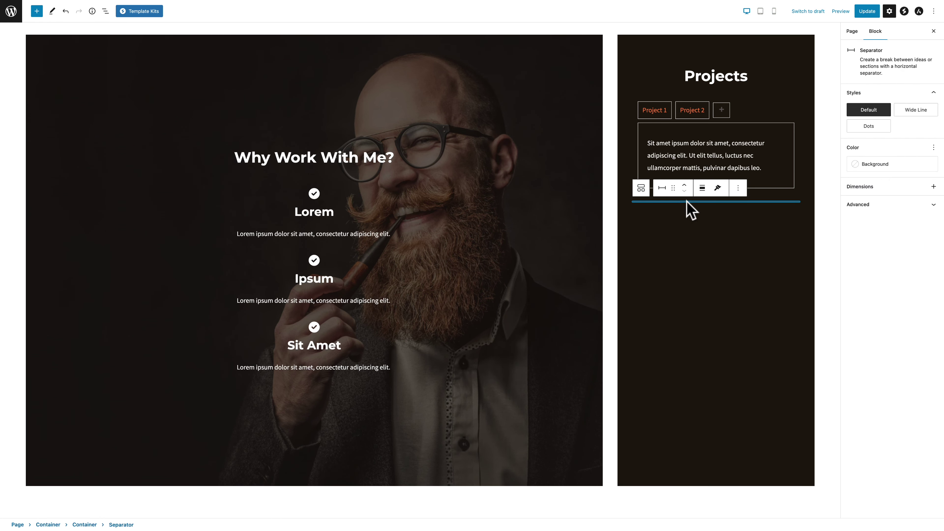
left_click(105, 12)
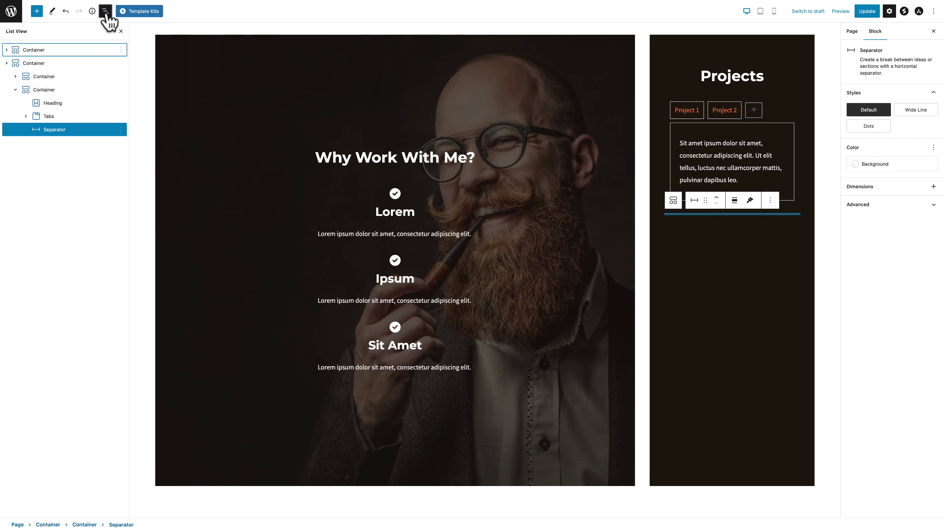
left_click(49, 132)
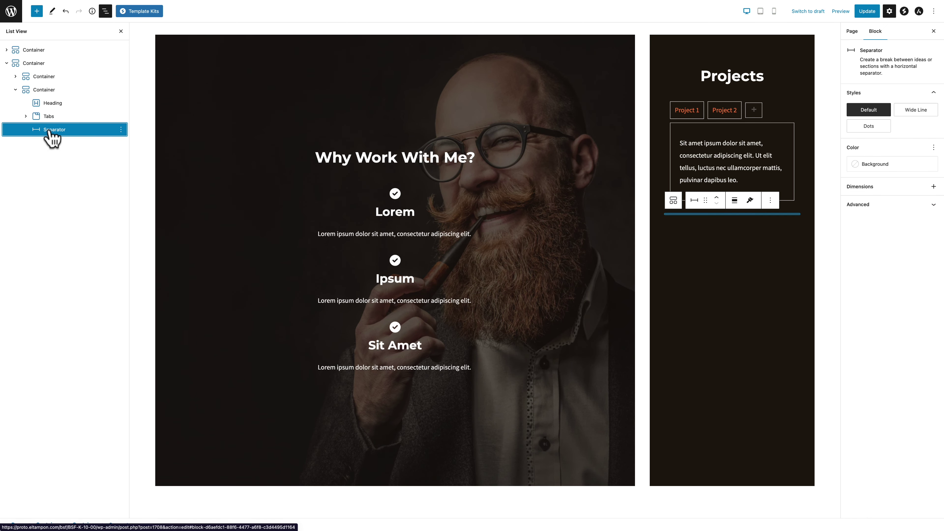
left_click(856, 167)
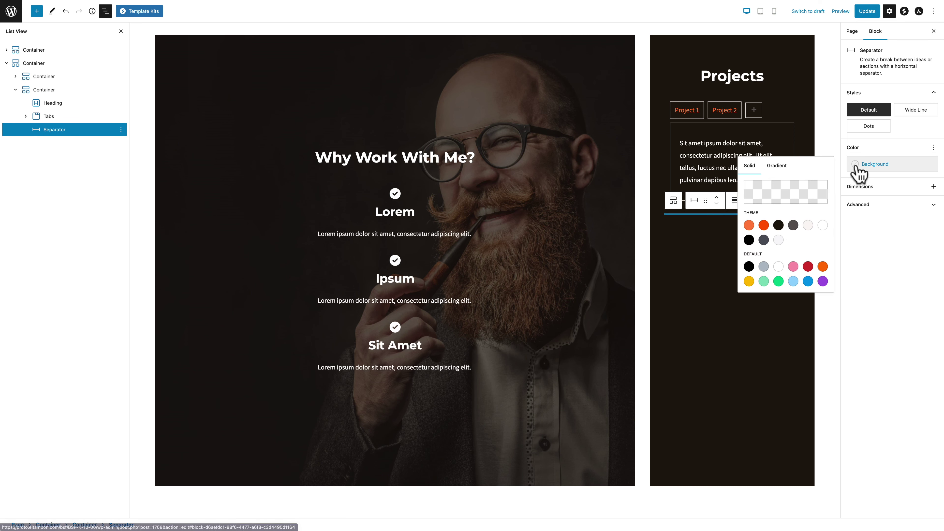
left_click(763, 225)
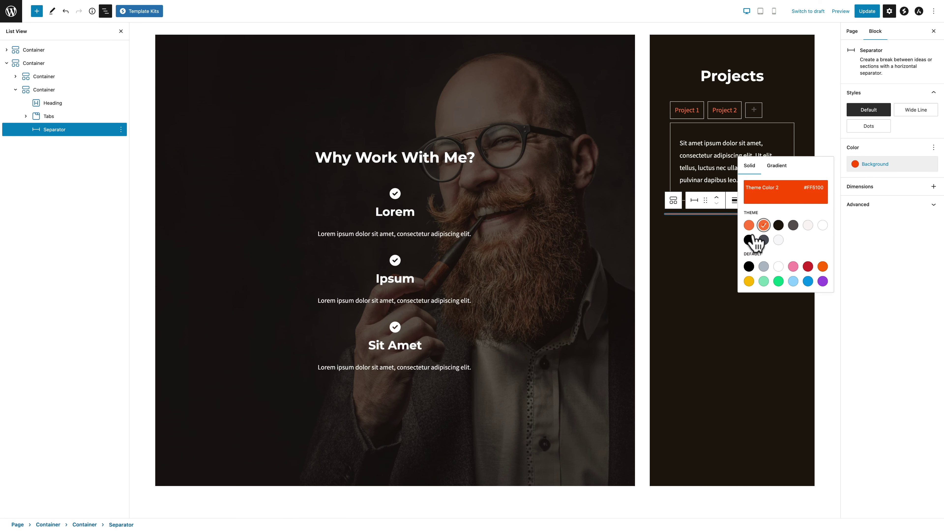
left_click(698, 261)
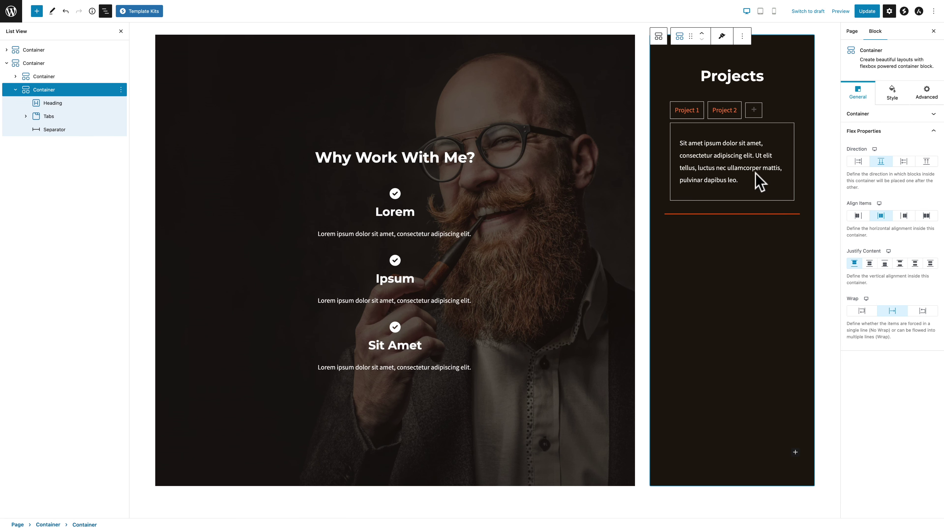
Duplicate the Projects heading and move the copy below the separator.
left_click(752, 78)
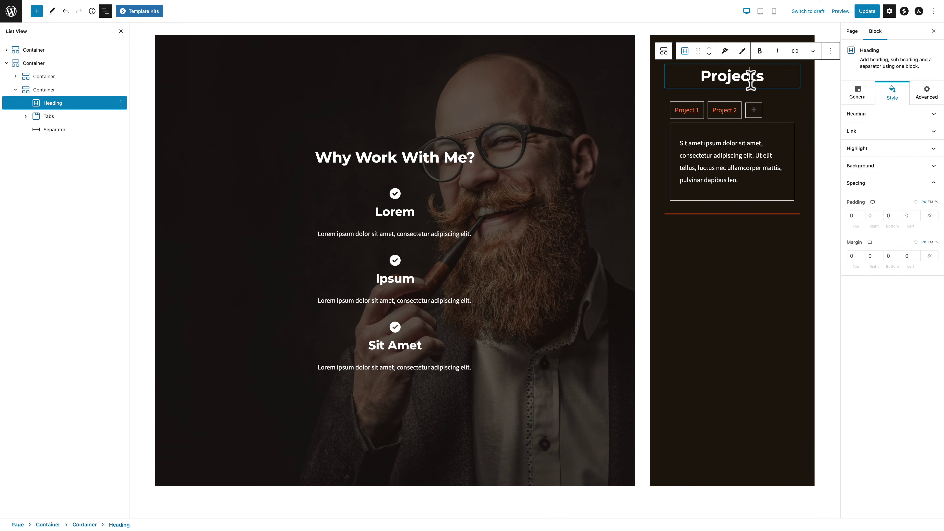
left_click(830, 52)
left_click(835, 118)
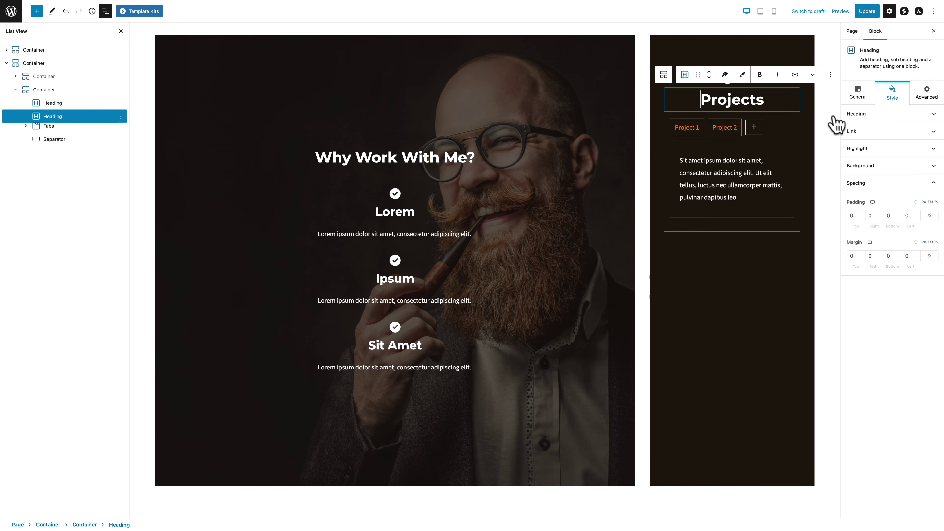
scroll(835, 119, "up", 5)
mouse_move(701, 253)
left_mouse_down()
mouse_move(695, 400)
mouse_move(701, 265)
left_mouse_up()
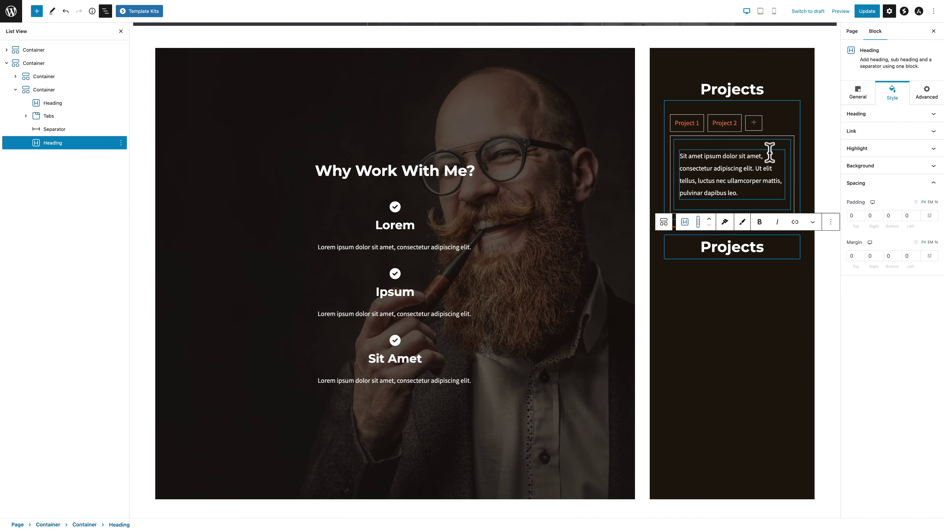
Duplicate the Tabs block, place the copy below the second Projects heading, and save the page.
left_click(789, 106)
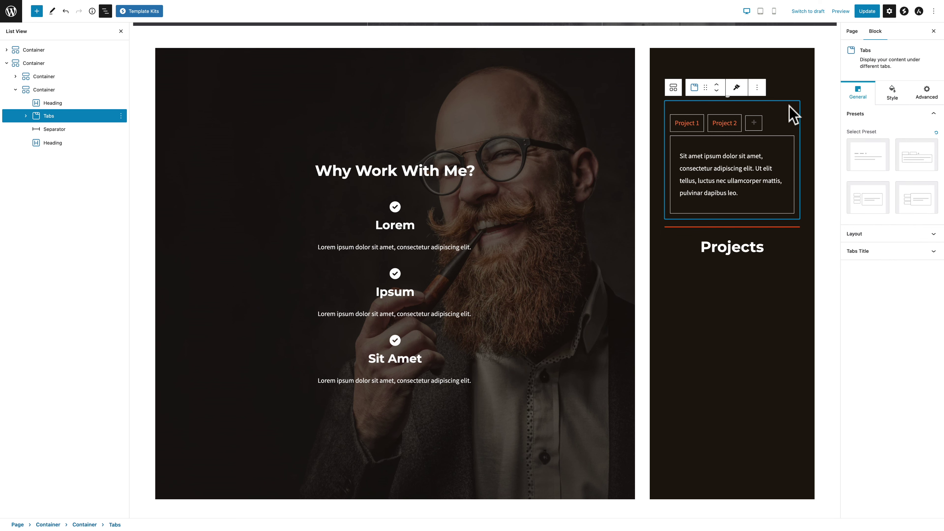
left_click(756, 87)
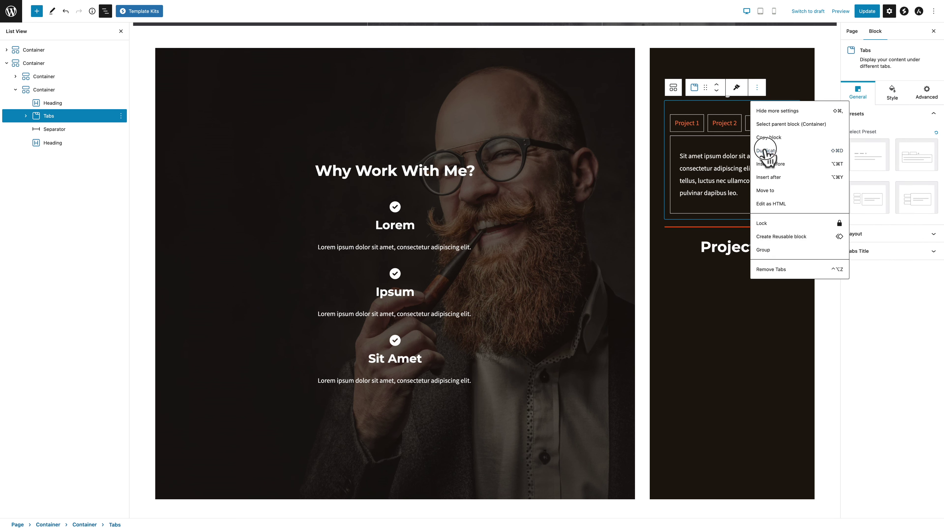
left_click(768, 153)
left_click_drag(706, 204, 720, 263)
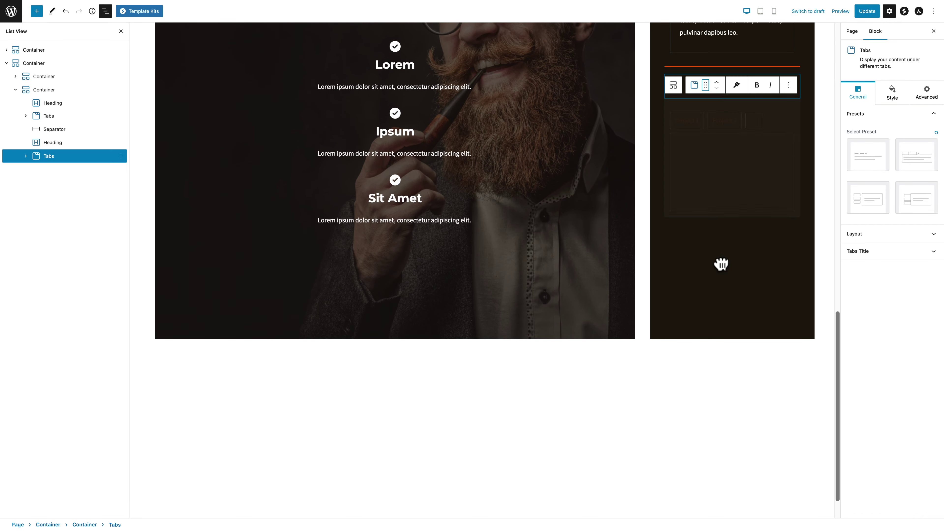
scroll(725, 270, "up", 4)
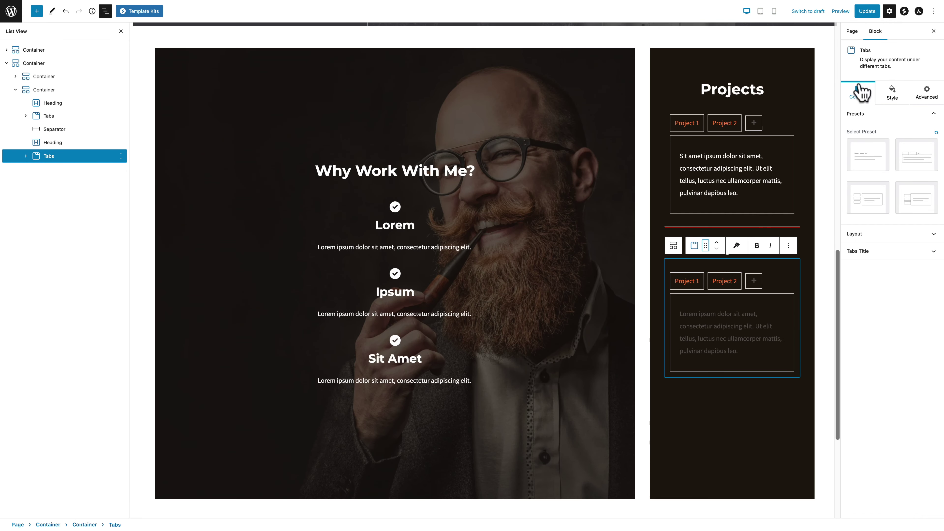
left_click(866, 13)
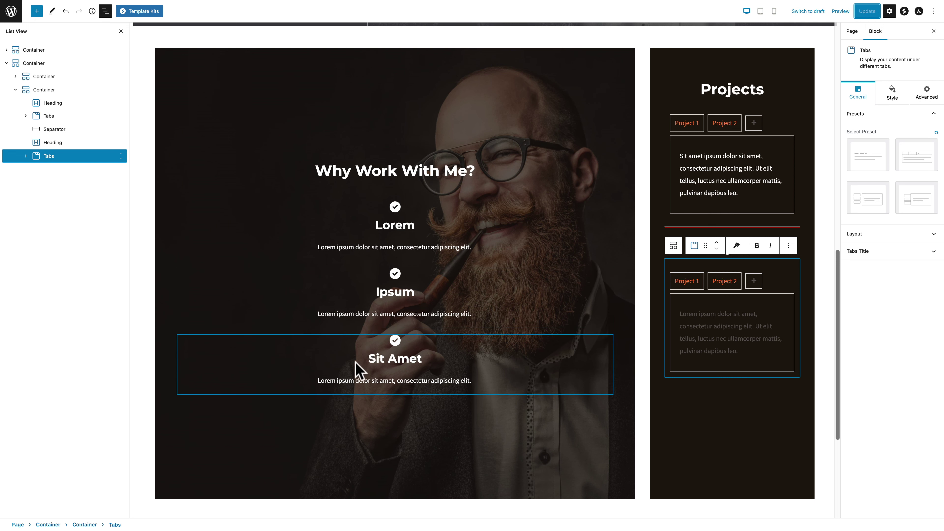
Duplicate the Sit Amet info box twice so the Why Work With Me? column holds five info boxes.
left_click(494, 351)
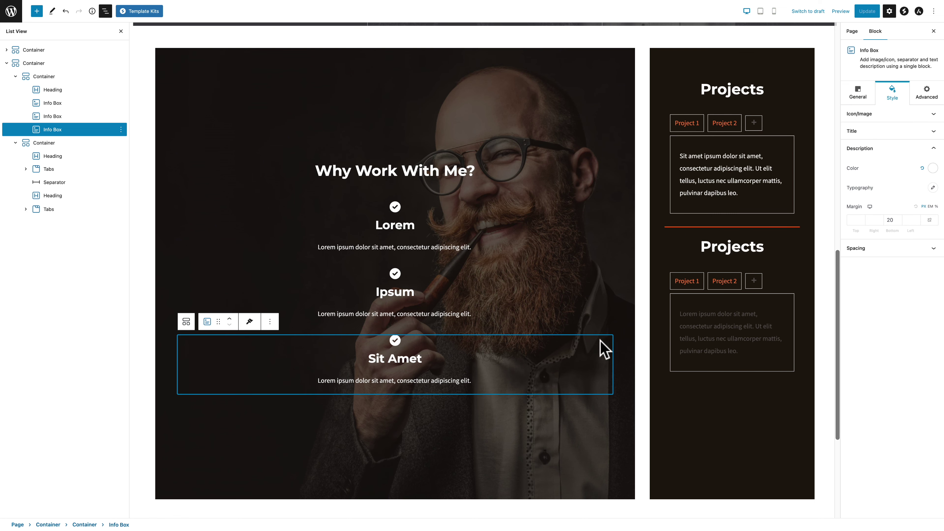
left_click(270, 321)
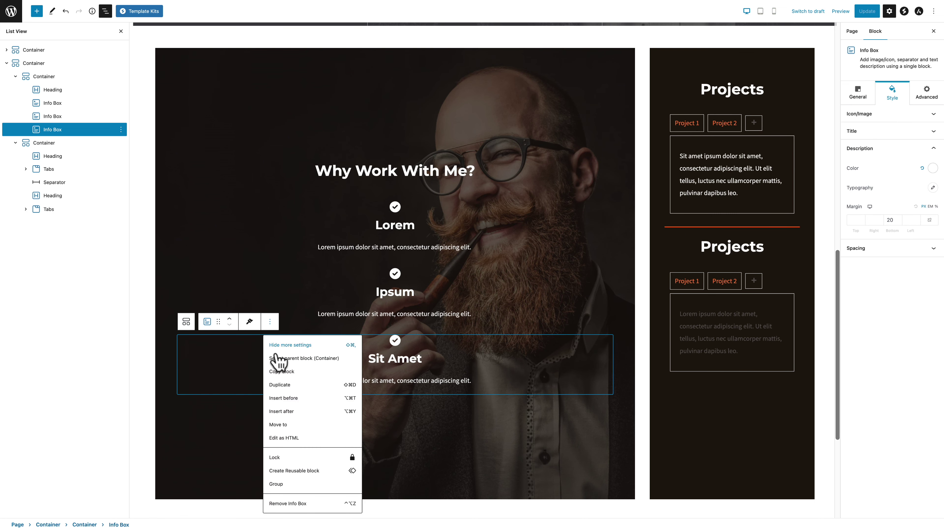
left_click(282, 397)
scroll(274, 270, "down", 4)
left_click(328, 229)
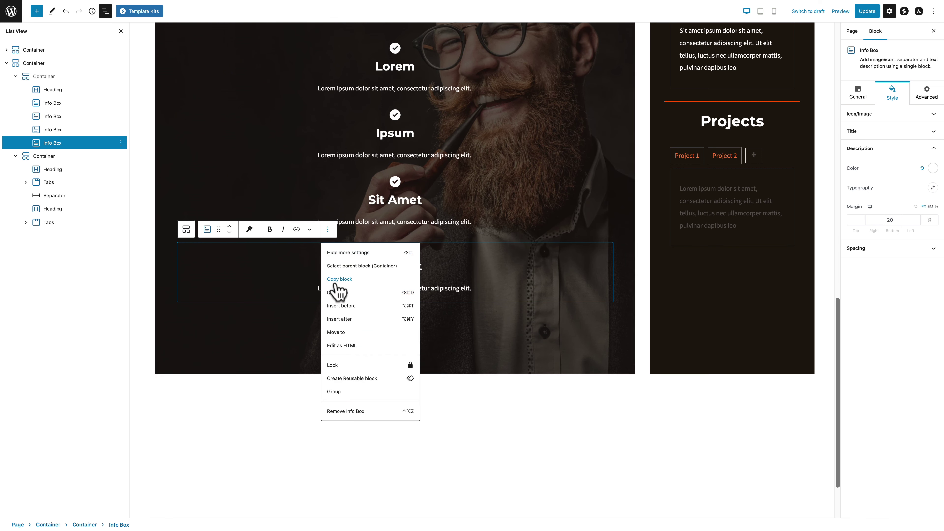
left_click(336, 289)
scroll(336, 297, "down", 2)
scroll(357, 242, "up", 5)
scroll(359, 225, "down", 1)
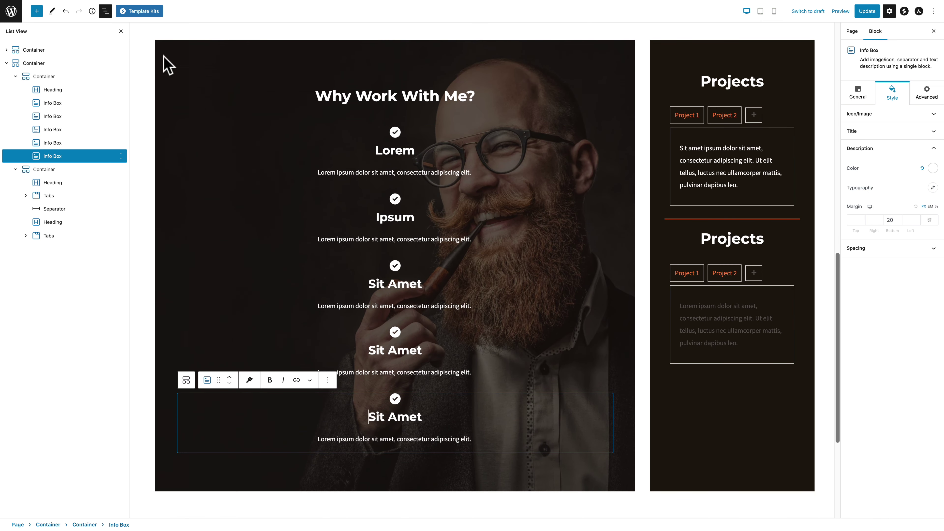
Set the Why Work With Me? container's flex direction to row and turn on wrapping for its items.
left_click(42, 78)
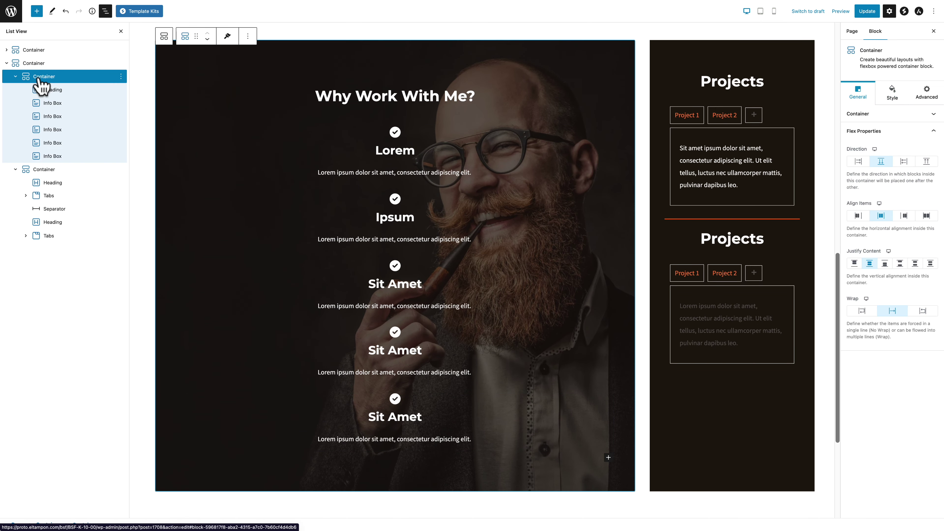
left_click(858, 162)
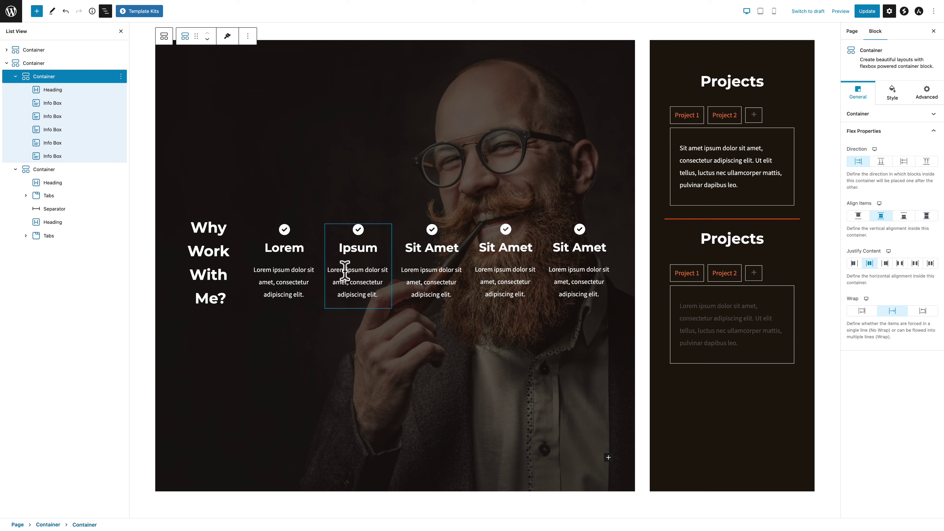
left_click(861, 311)
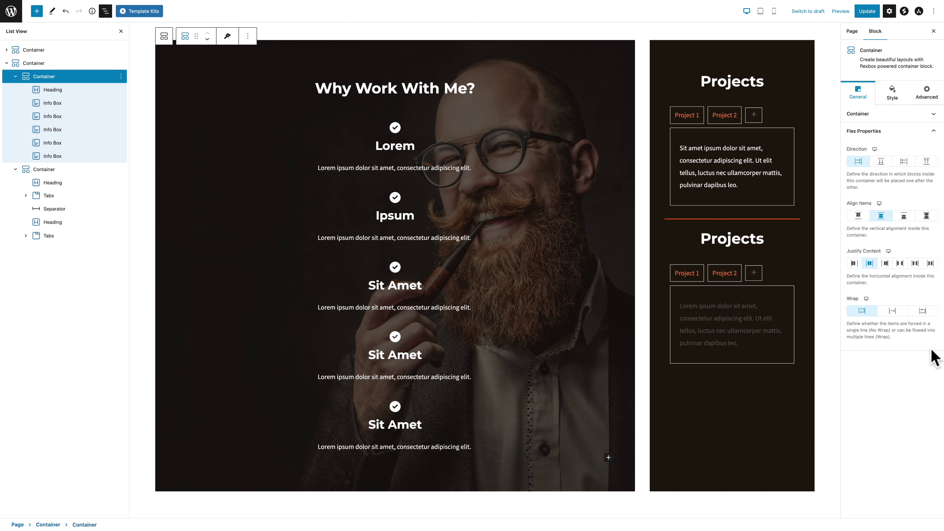
Turn off wrapping for the Why Work With Me? container and set its flex direction to column.
left_click(923, 311)
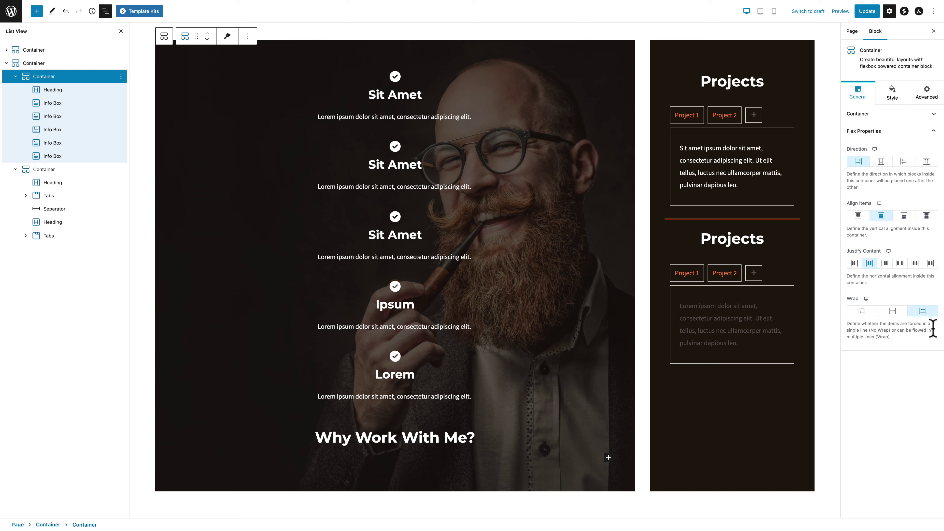
left_click(892, 311)
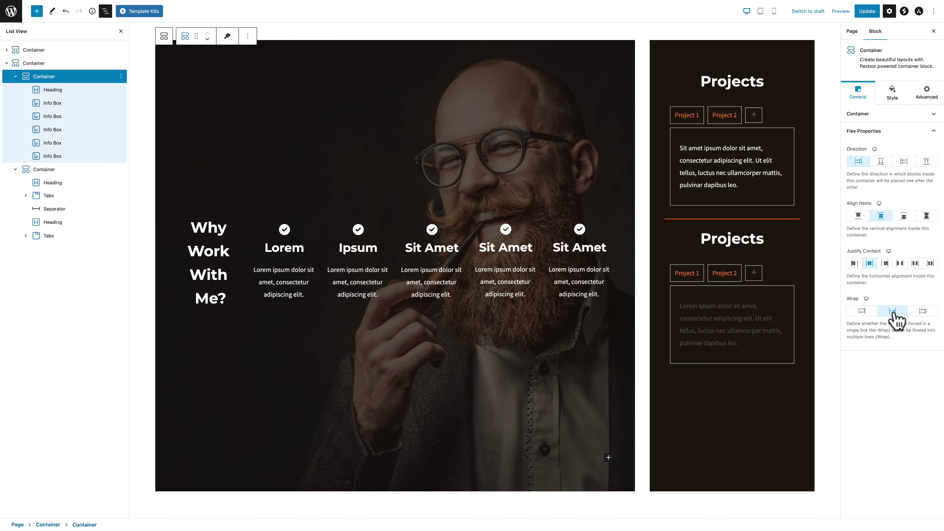
left_click(881, 162)
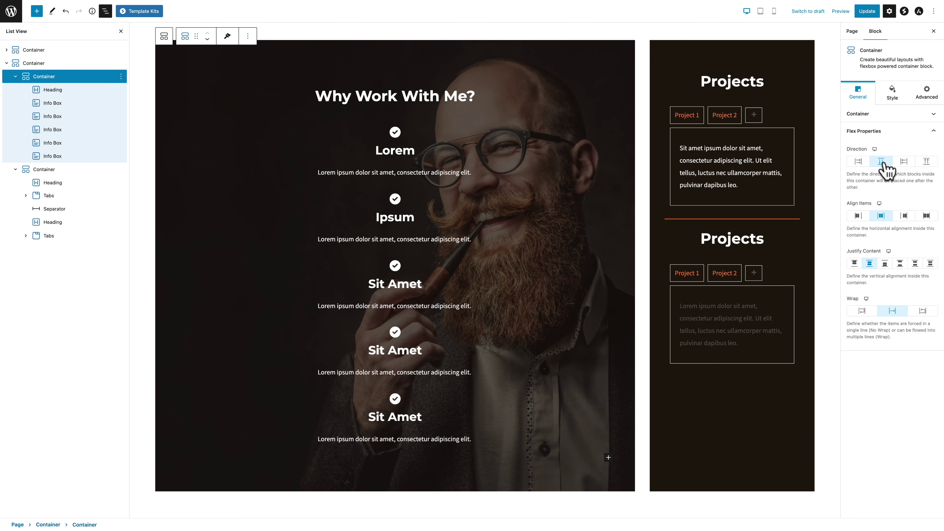
Delete the two extra Sit Amet info boxes from the Why Work With Me? column and save the page.
left_click(538, 354)
key("shift+alt+z")
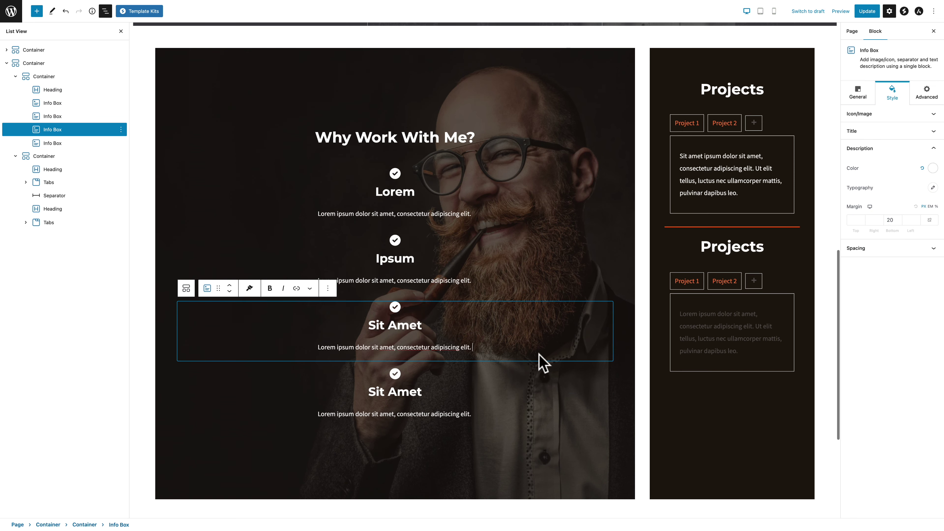
key("shift+alt+z")
left_click(865, 11)
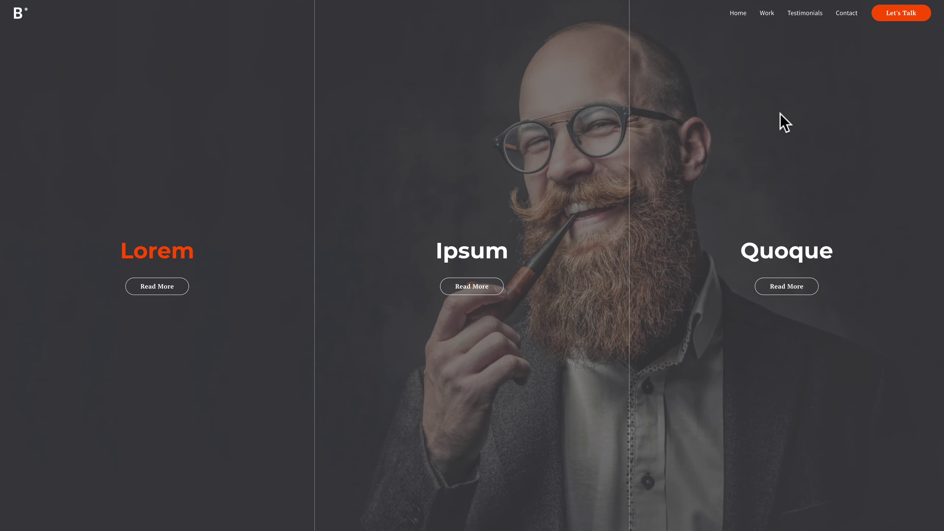
Review the live page's banner in desktop, iPad Air and iPhone 12 Pro sizes, checking the text of both project tabs.
scroll(784, 123, "down", 10)
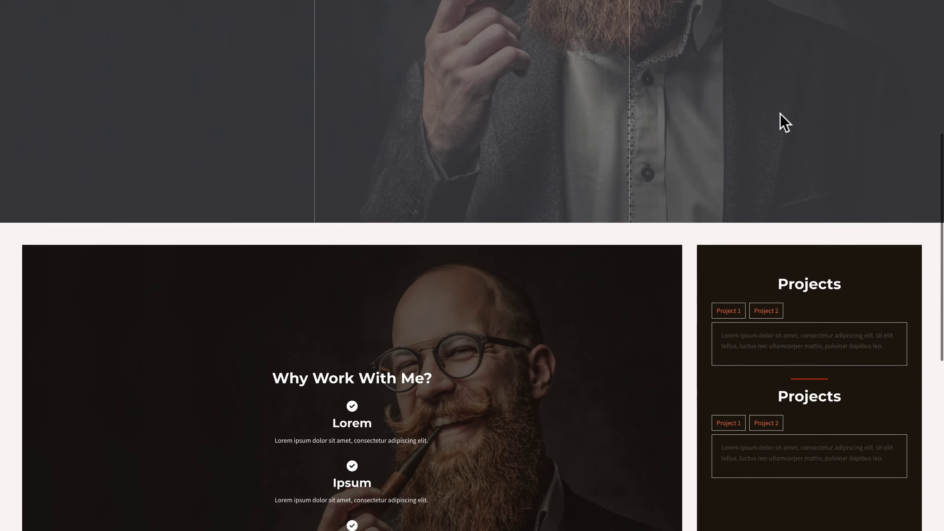
scroll(782, 118, "up", 1)
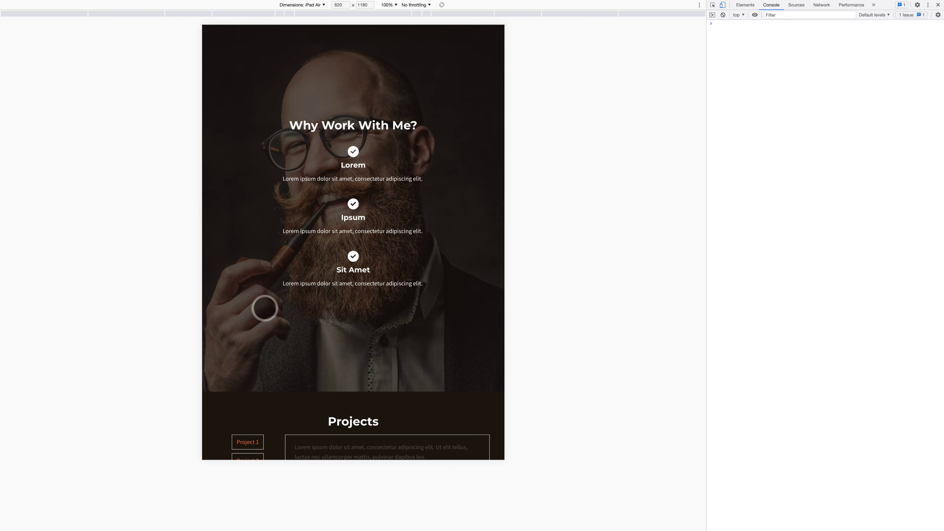
scroll(264, 308, "down", 3)
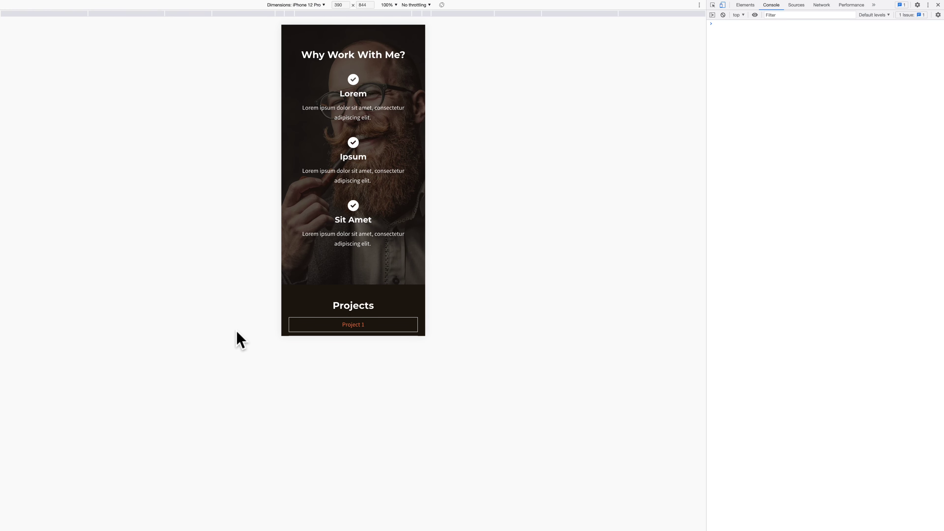
scroll(319, 274, "down", 5)
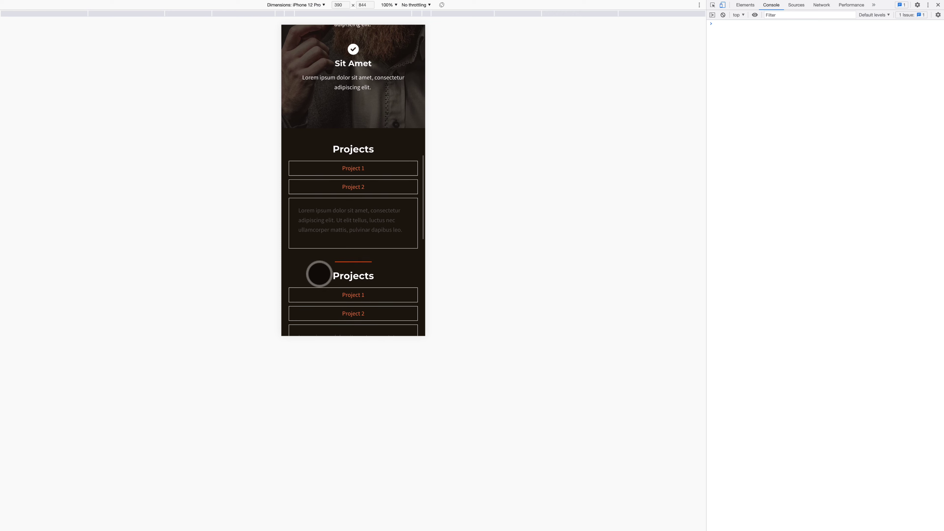
scroll(318, 274, "down", 2)
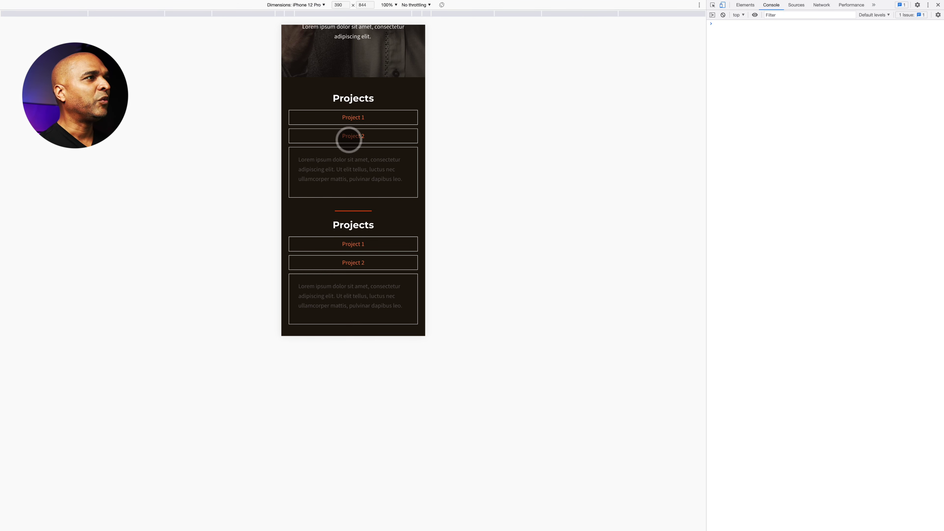
left_click(355, 139)
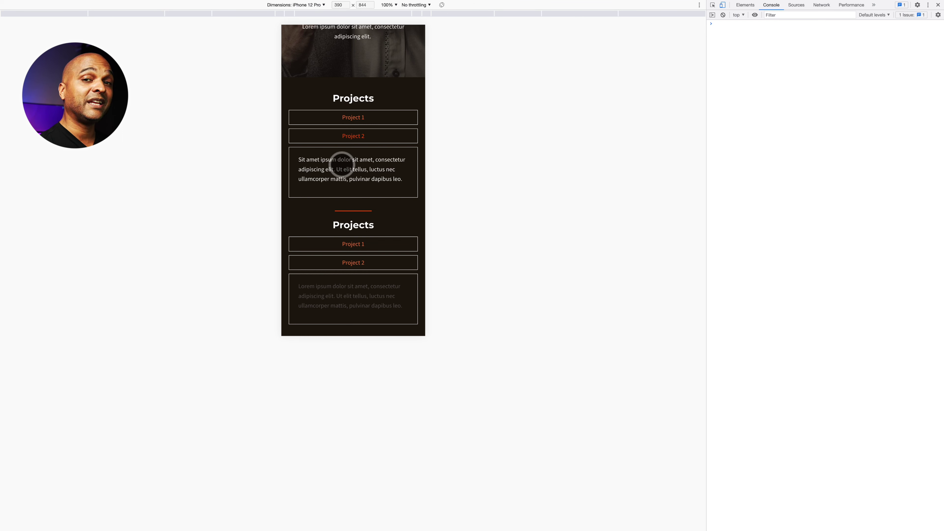
left_click(346, 119)
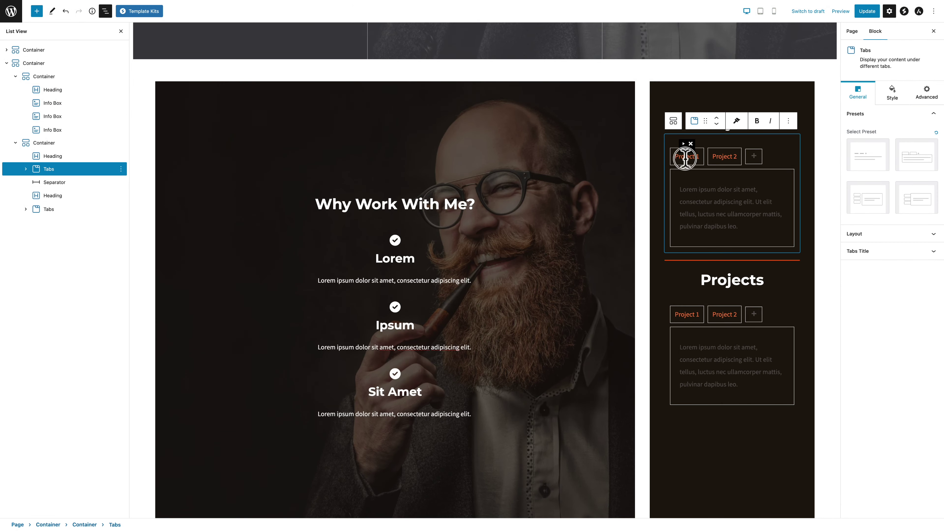
Set the text colour of the Project 1 tab's paragraph to white in the upper Tabs block and check the Project 2 content.
left_click(717, 201)
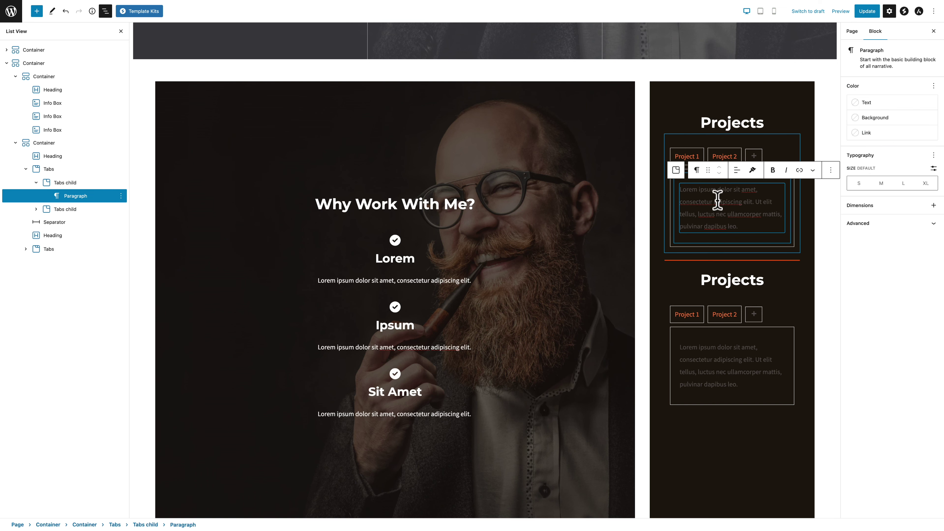
left_click(858, 104)
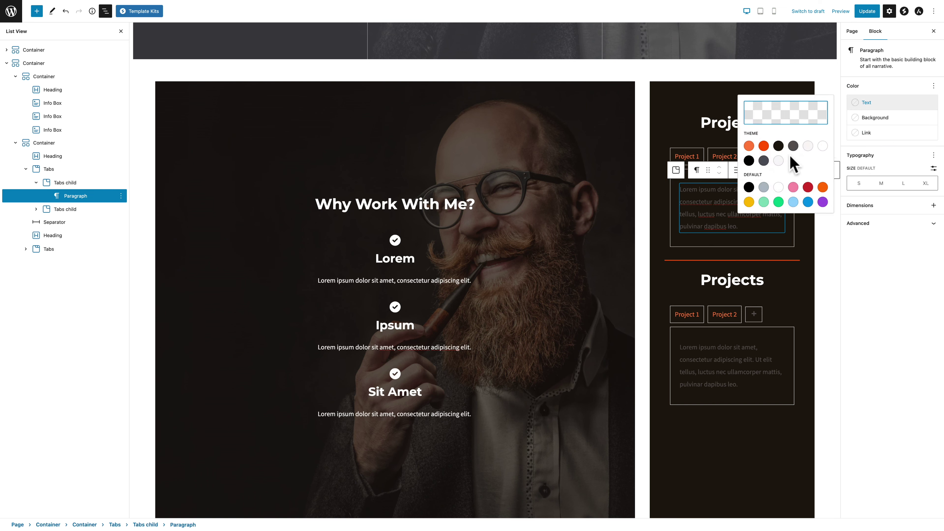
left_click(778, 187)
left_click(694, 248)
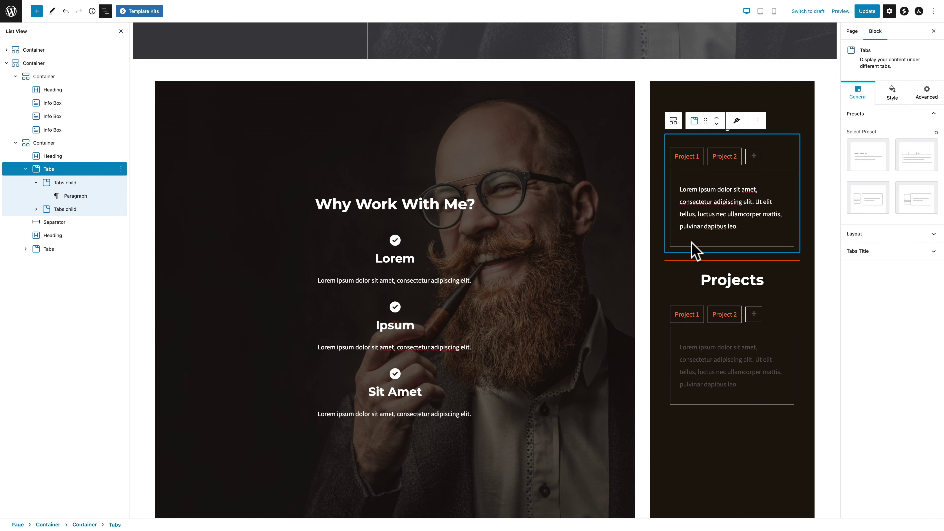
left_click(719, 157)
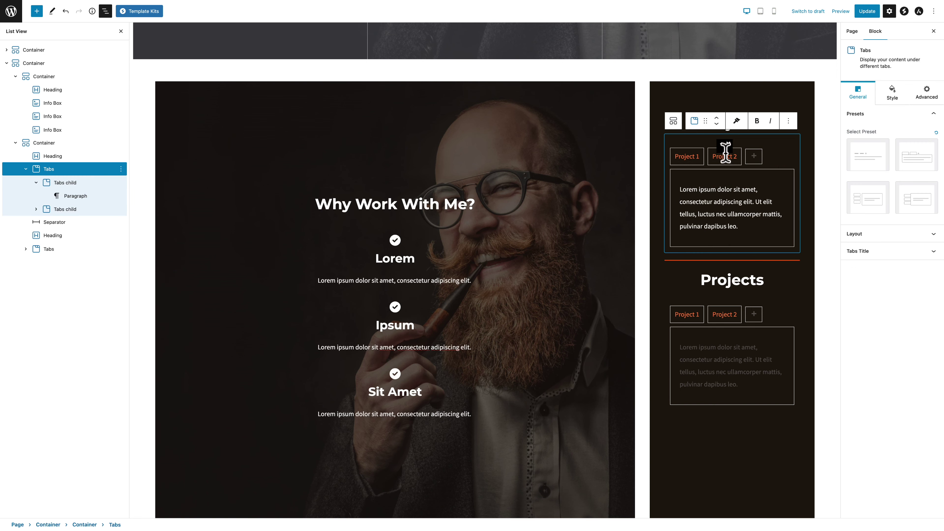
left_click(806, 151)
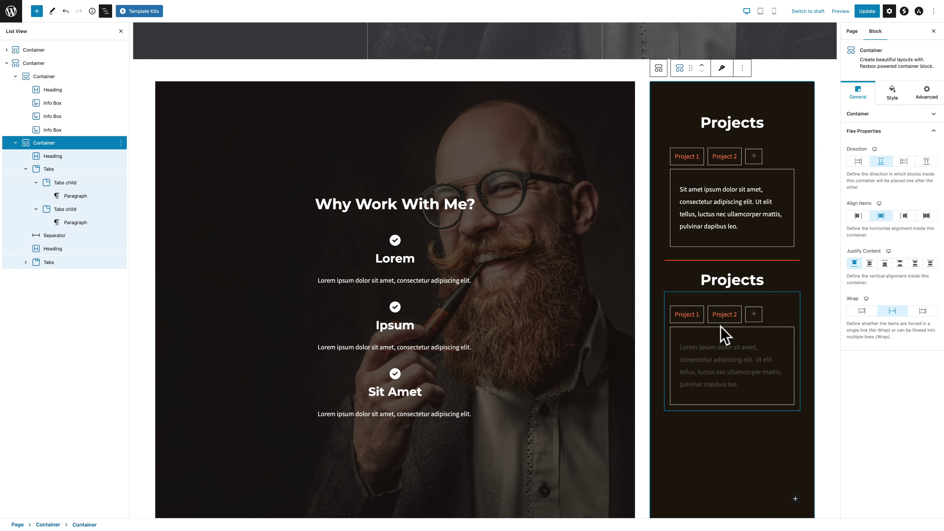
Rename the lower Tabs block's tabs to Writing and Editing and change the heading above them to Skills.
left_click(683, 316)
double_click(683, 315)
type("Writing")
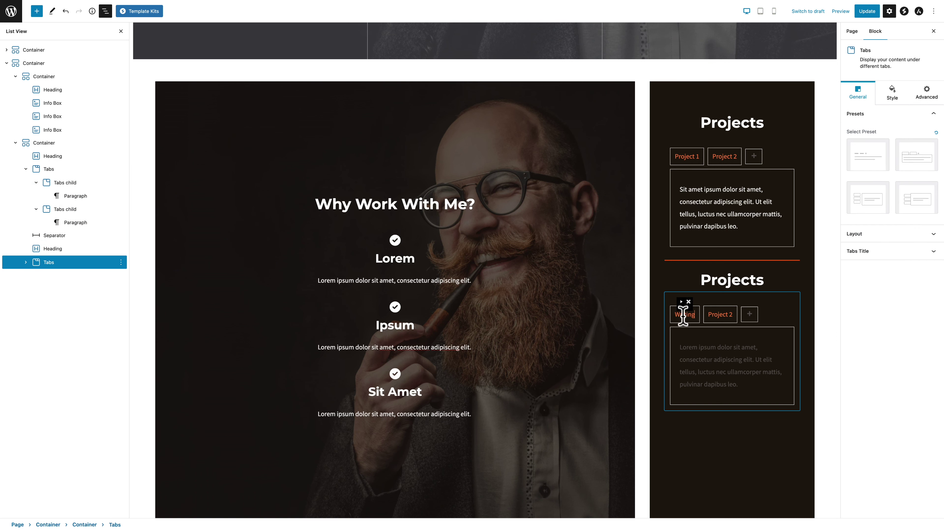
triple_click(719, 313)
type("Edi")
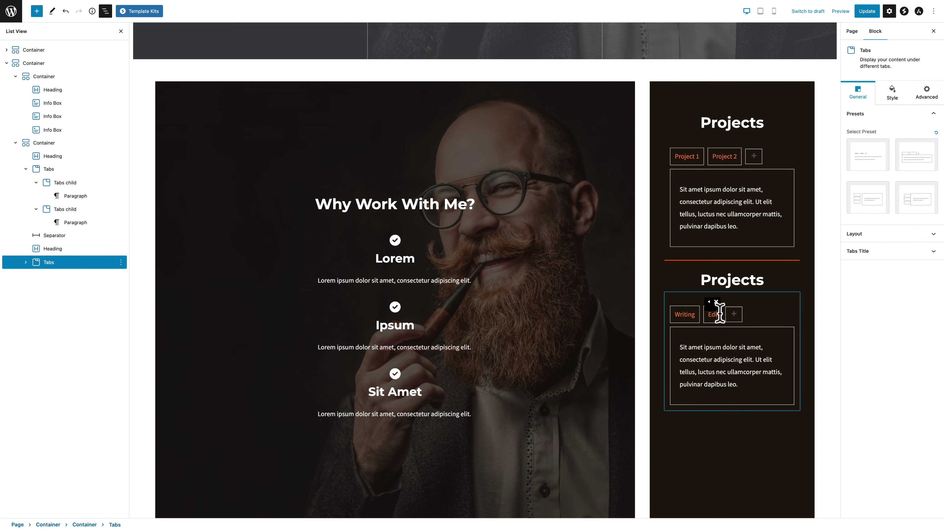
type("ting")
double_click(706, 279)
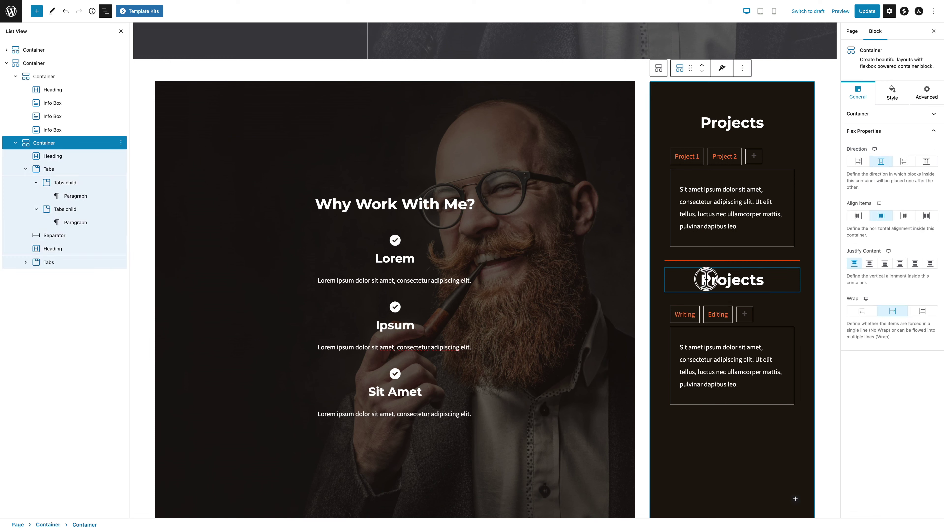
type("Skills")
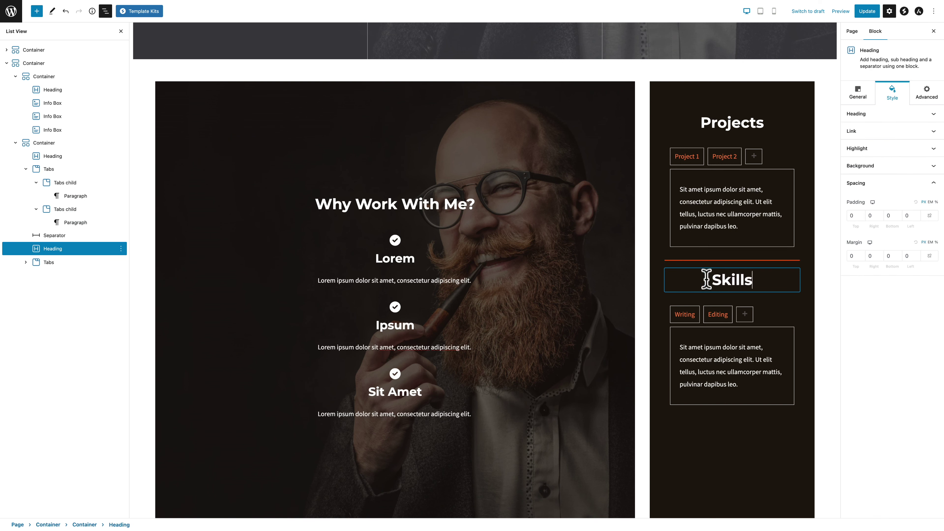
Set the text colour of the Writing tab's paragraph to white.
left_click(681, 314)
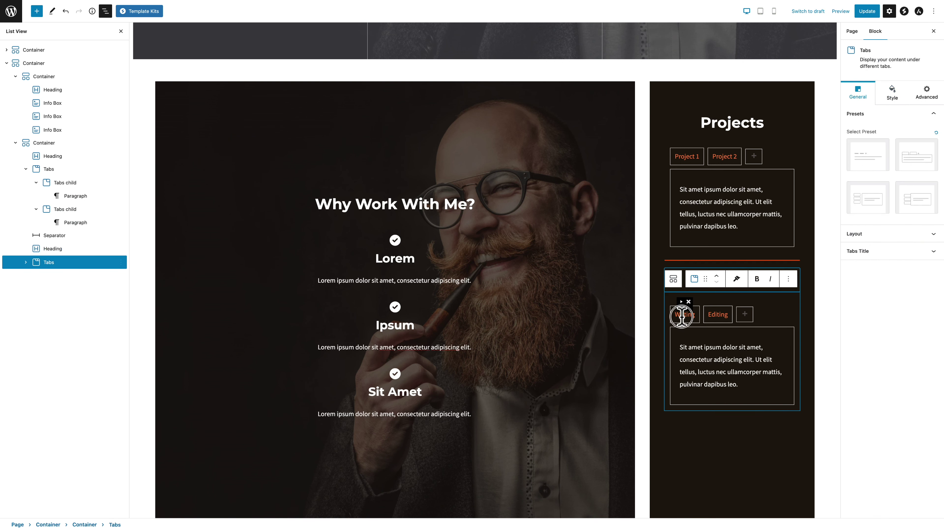
left_click(690, 349)
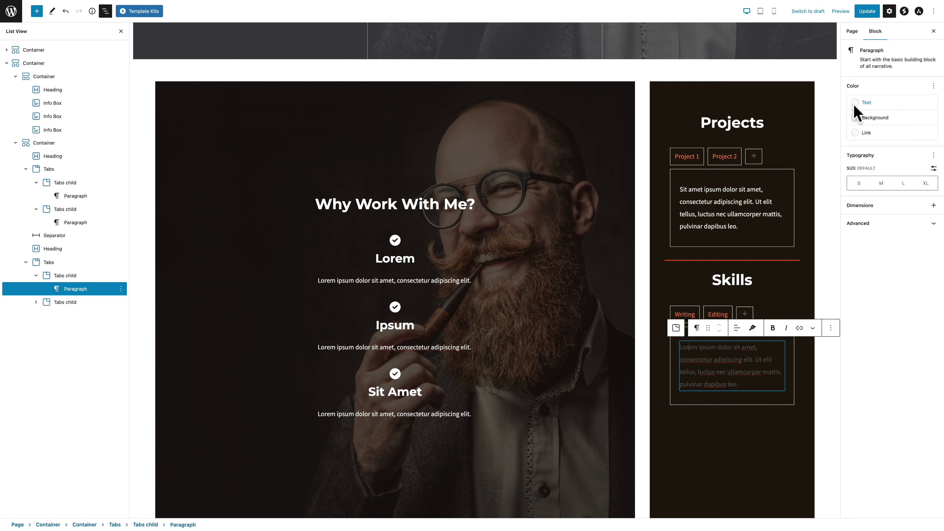
left_click(862, 103)
left_click(778, 187)
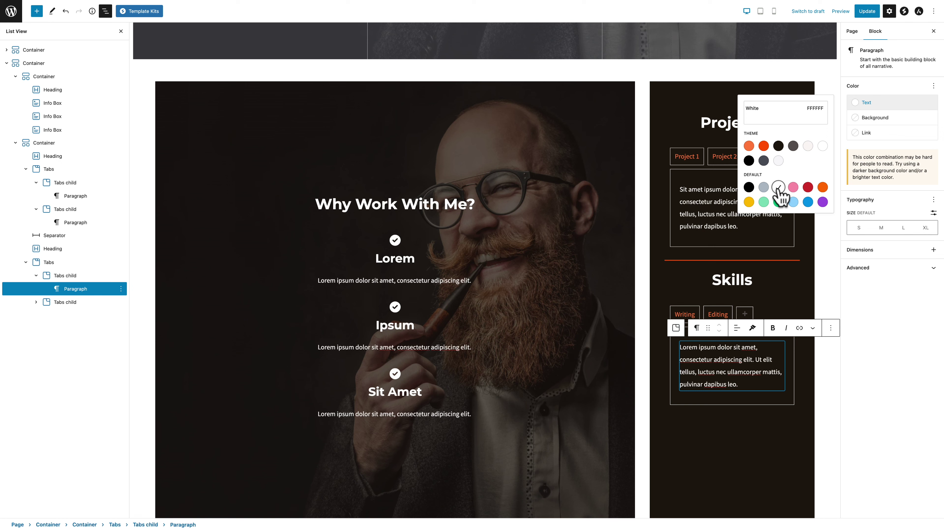
left_click(672, 283)
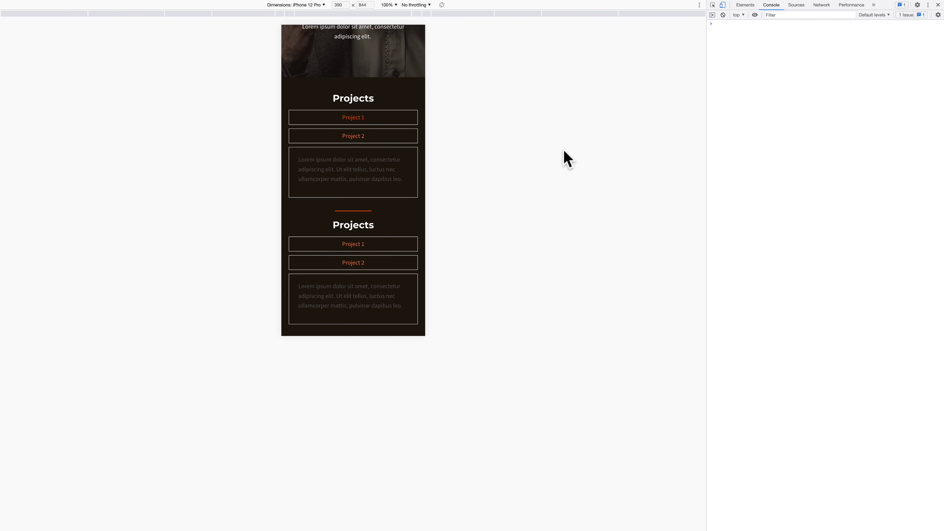
Check the text of the Project 1 and Project 2 tabs in the iPhone 12 Pro preview of the live page.
left_click(351, 123)
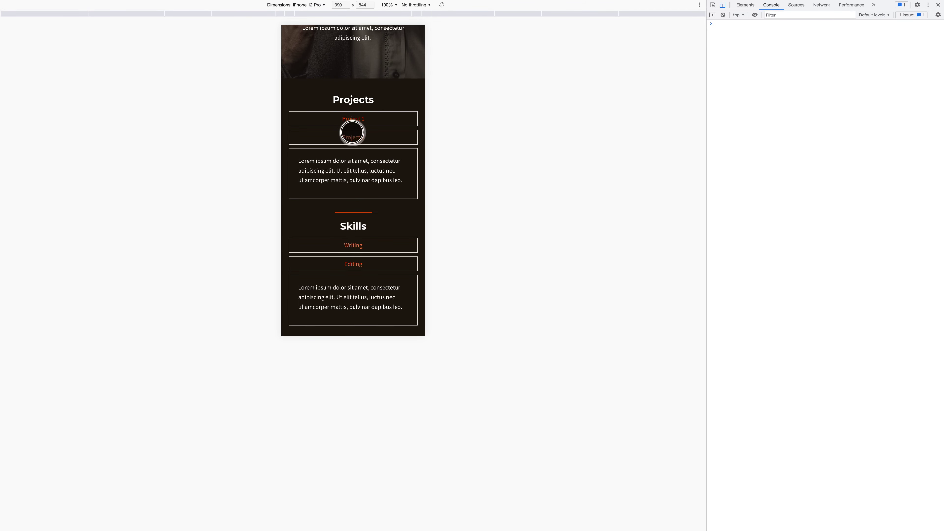
left_click(352, 133)
left_click(350, 119)
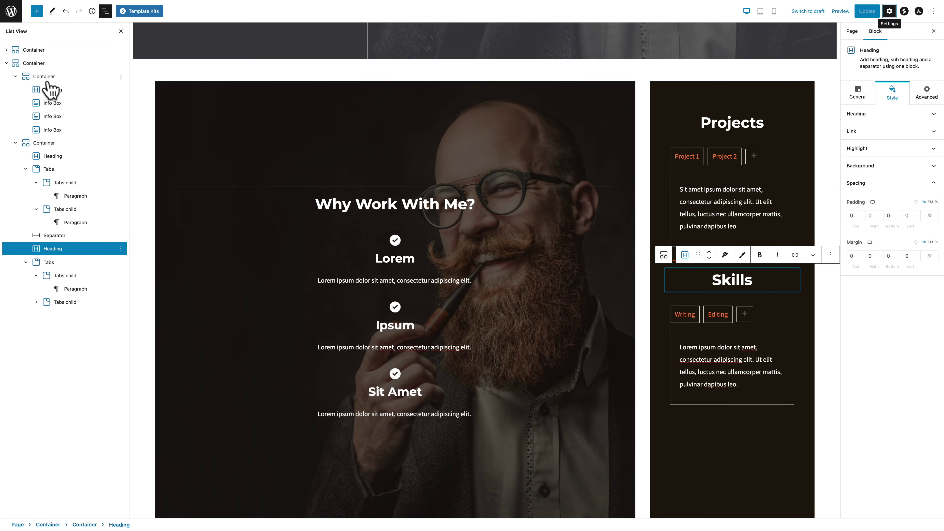
Turn on item wrapping for the Projects and Skills container in the mobile view and save the page.
left_click(15, 76)
left_click(15, 89)
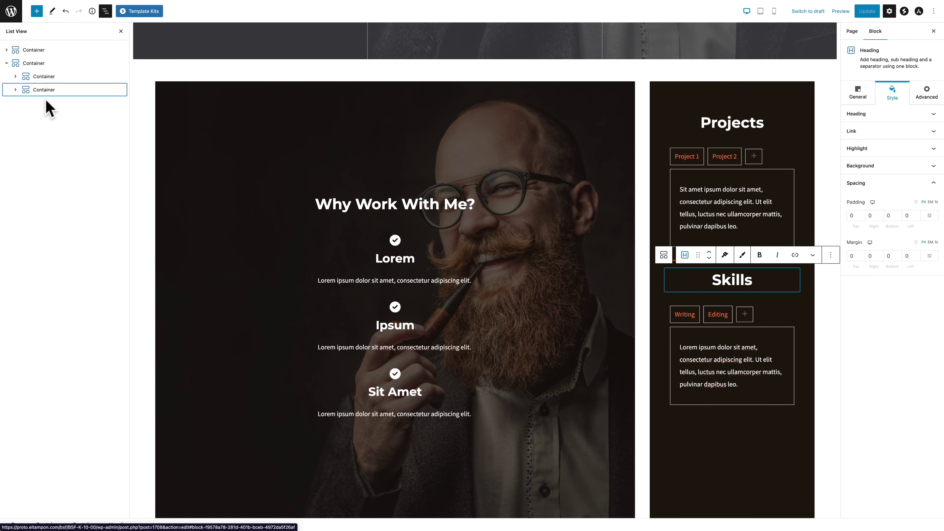
left_click(44, 91)
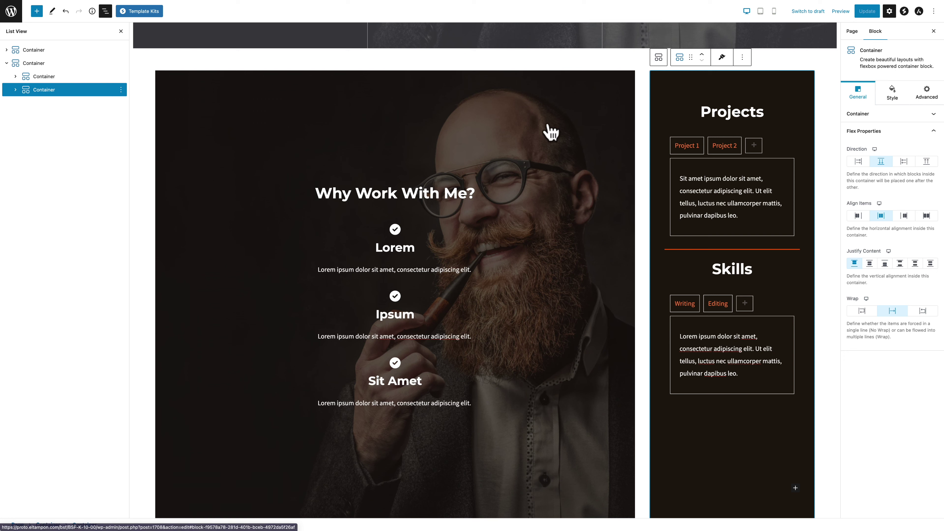
left_click(774, 11)
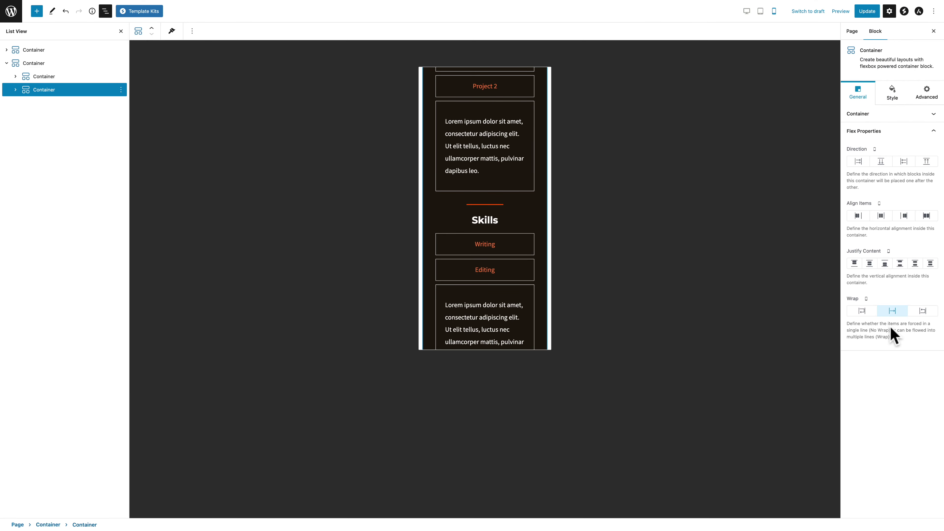
left_click(862, 312)
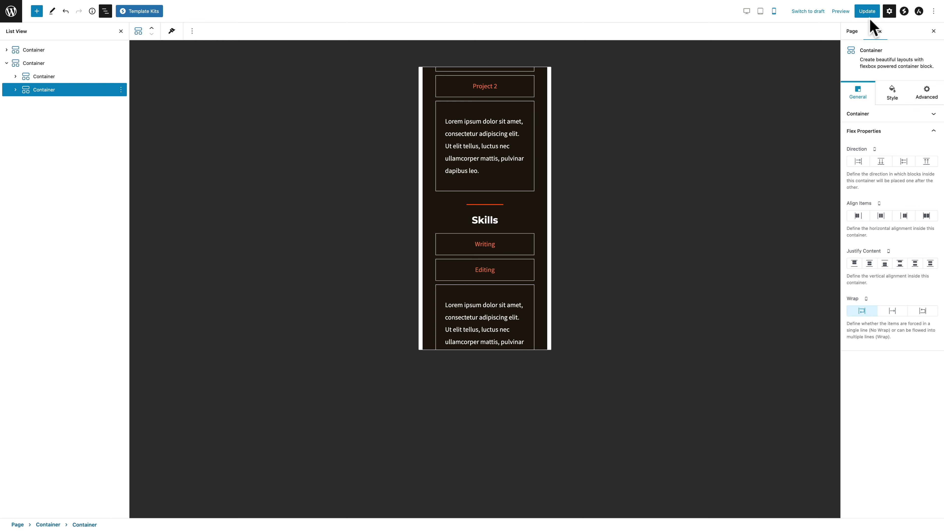
left_click(864, 12)
Reload the iPhone 12 Pro preview and examine the alignment of the Projects and Skills sections.
key("ctrl+Right")
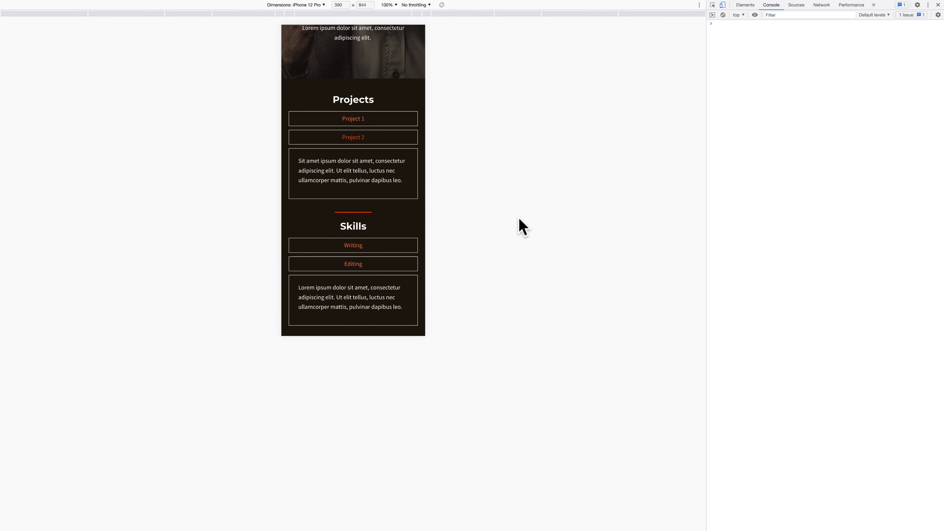
key("super+r")
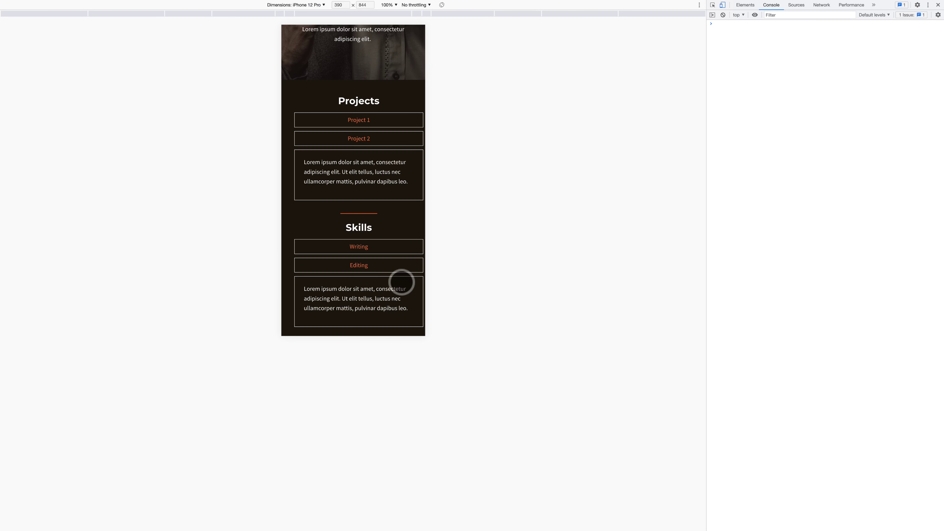
scroll(401, 281, "down", 3)
scroll(401, 281, "up", 4)
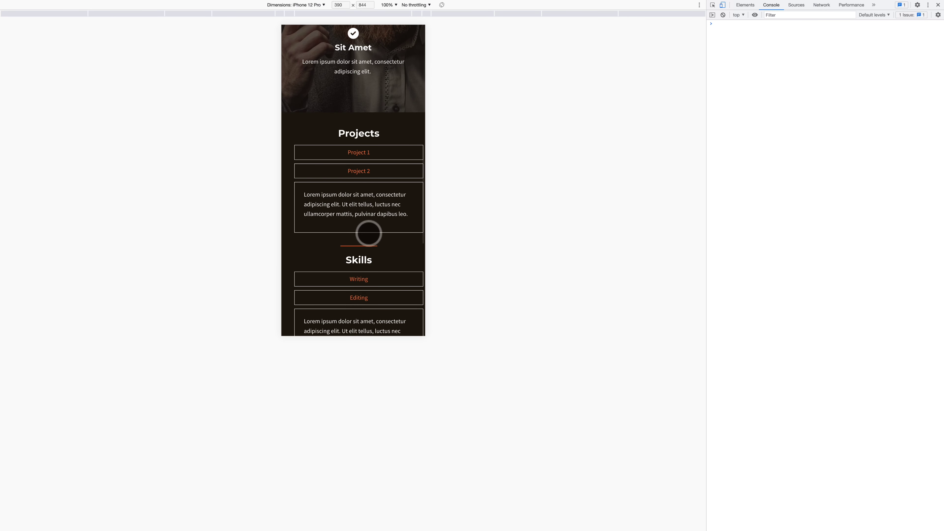
scroll(368, 233, "down", 2)
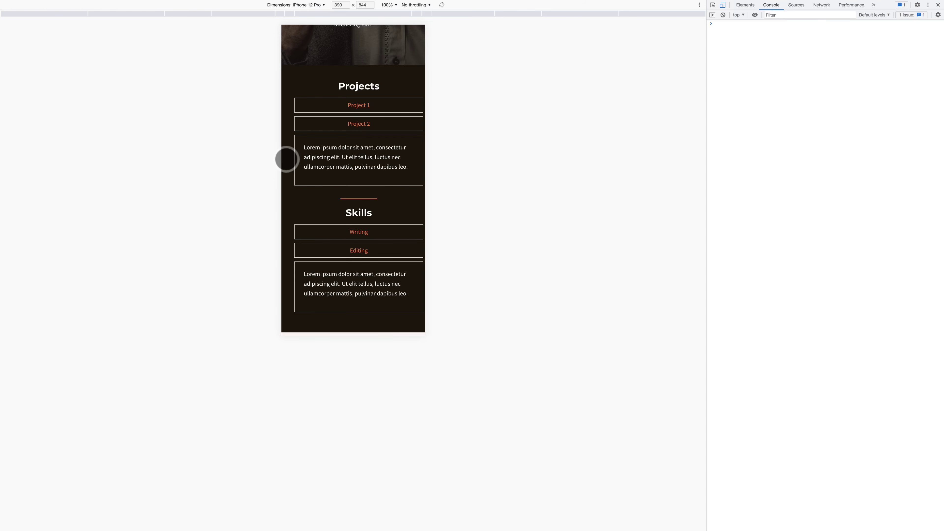
Return to the editor, set the Projects and Skills container's mobile wrap to No Wrap, and save the page.
key("ctrl+Left")
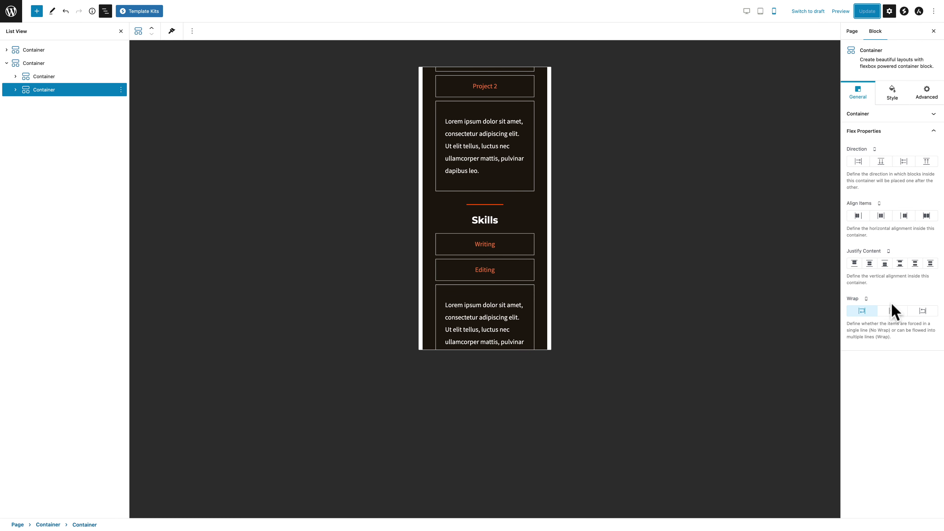
left_click(893, 311)
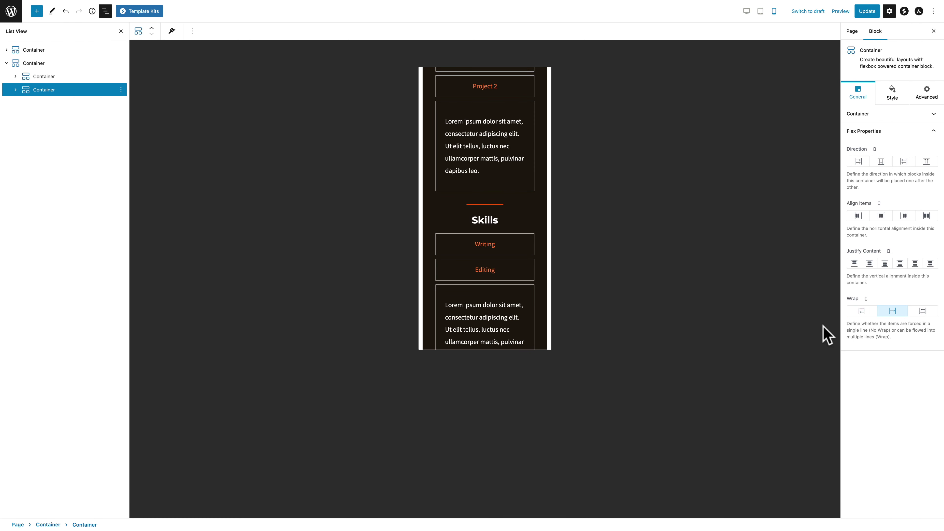
left_click(869, 12)
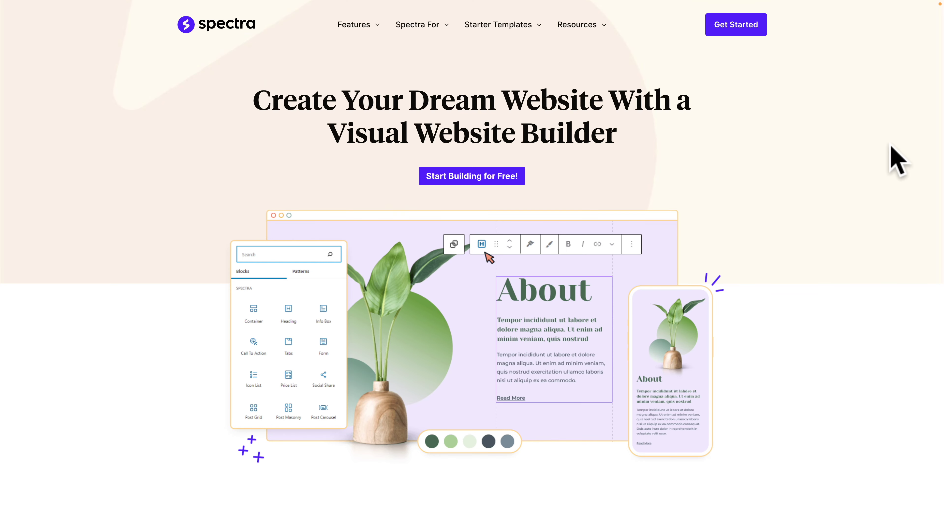
scroll(898, 162, "down", 10)
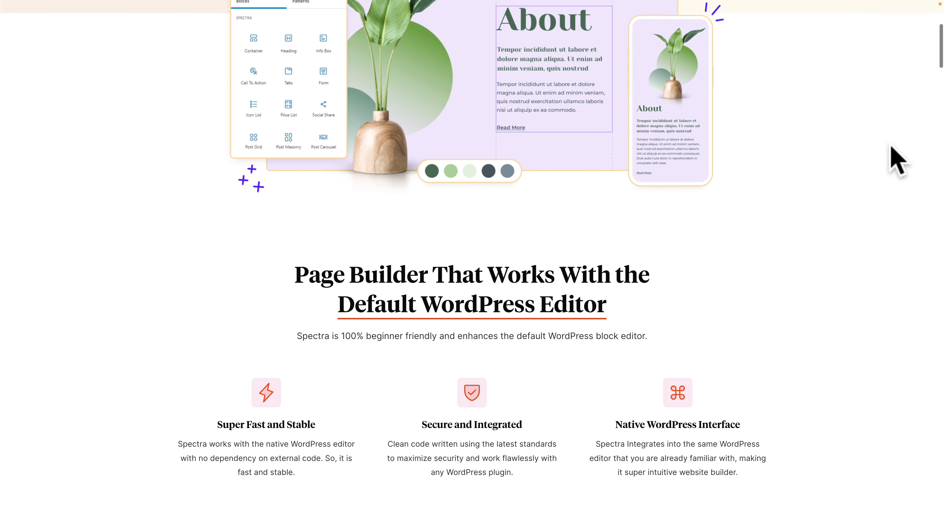
scroll(897, 161, "down", 8)
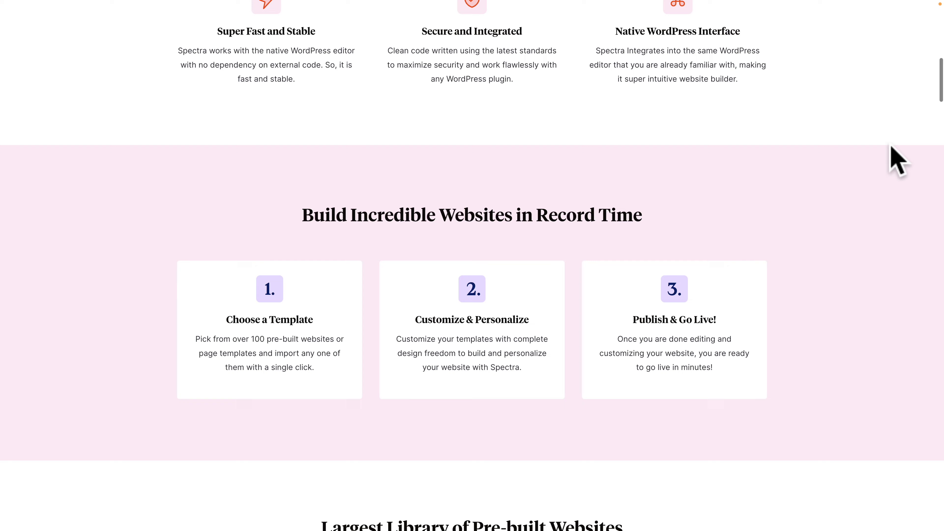